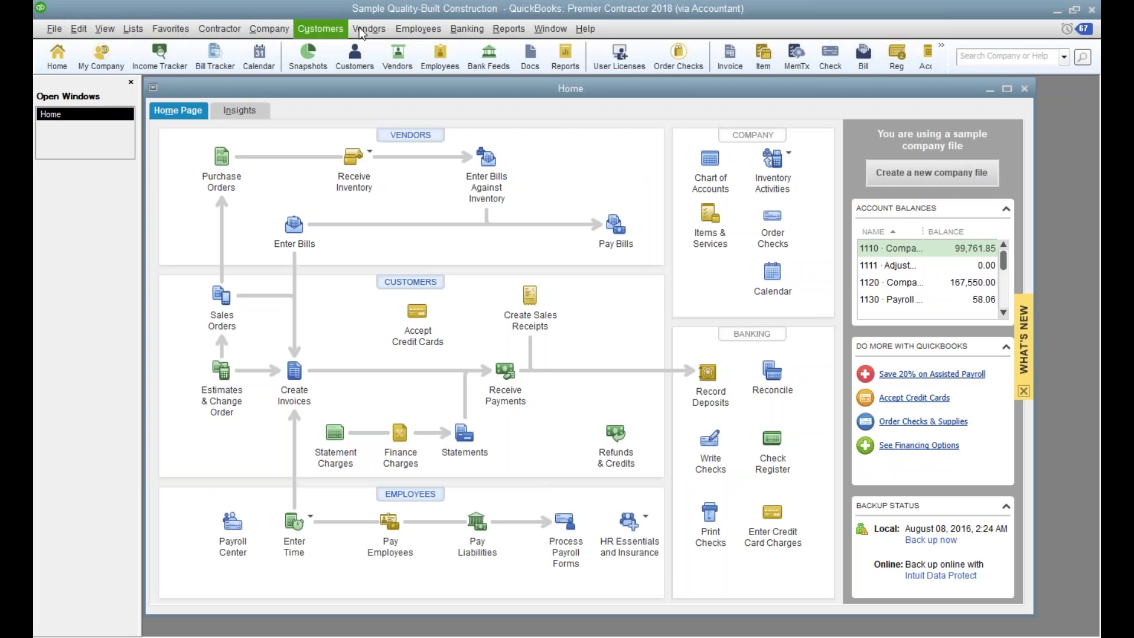
Step: Open the Job Costing Center, examine its job profitability figures and report links, and close it
{"action": "left_click", "coordinate": [206, 30]}
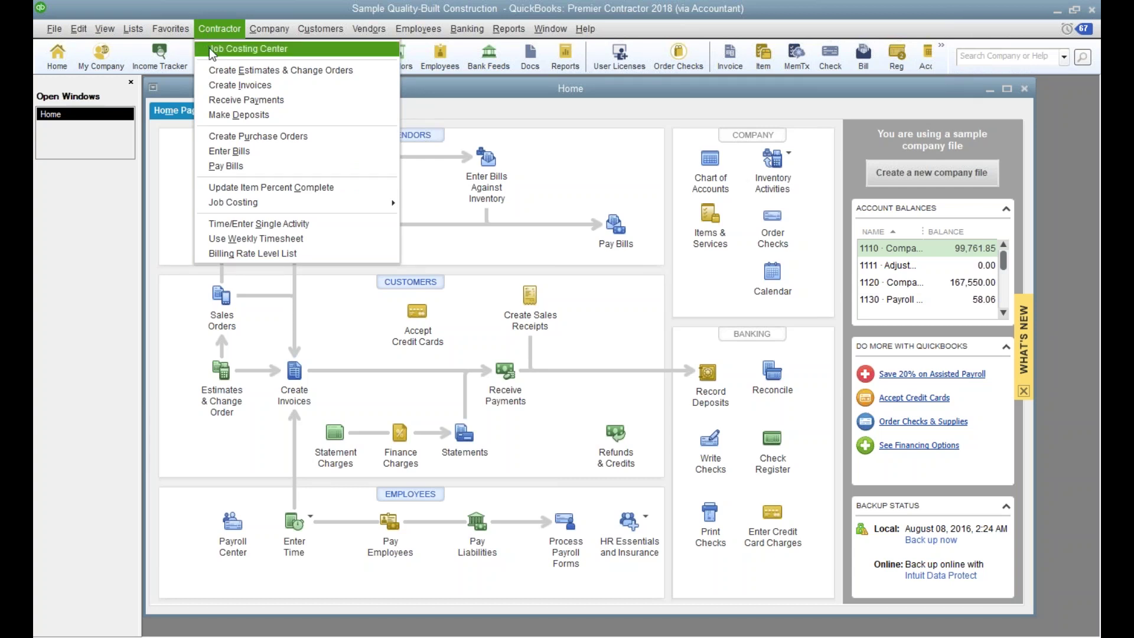
{"action": "left_click", "coordinate": [209, 48]}
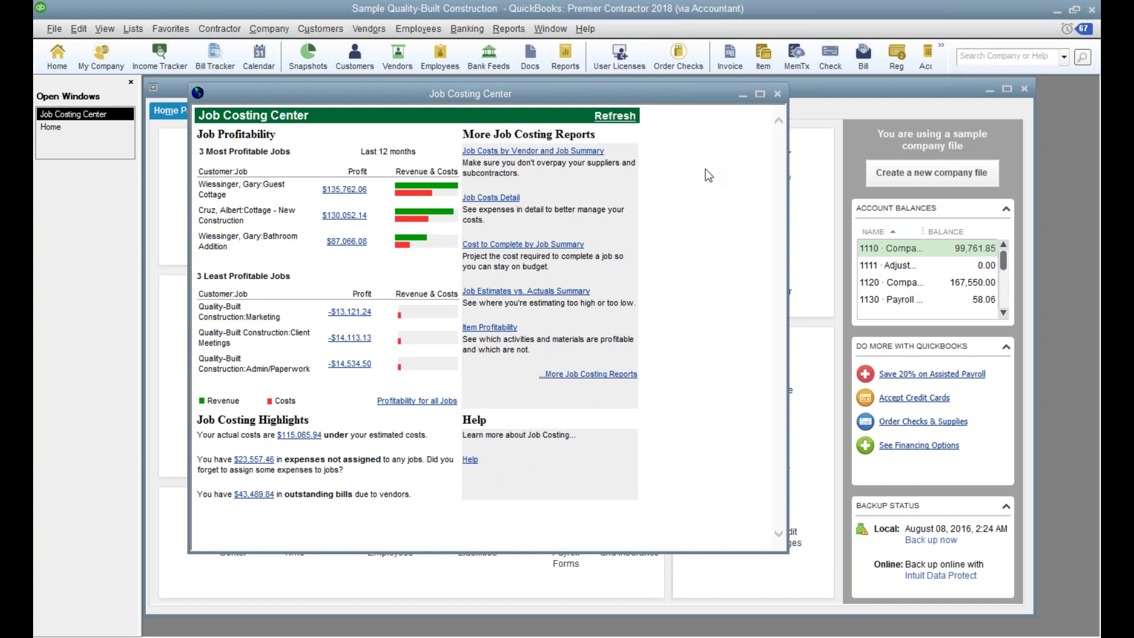
{"action": "left_click", "coordinate": [777, 95]}
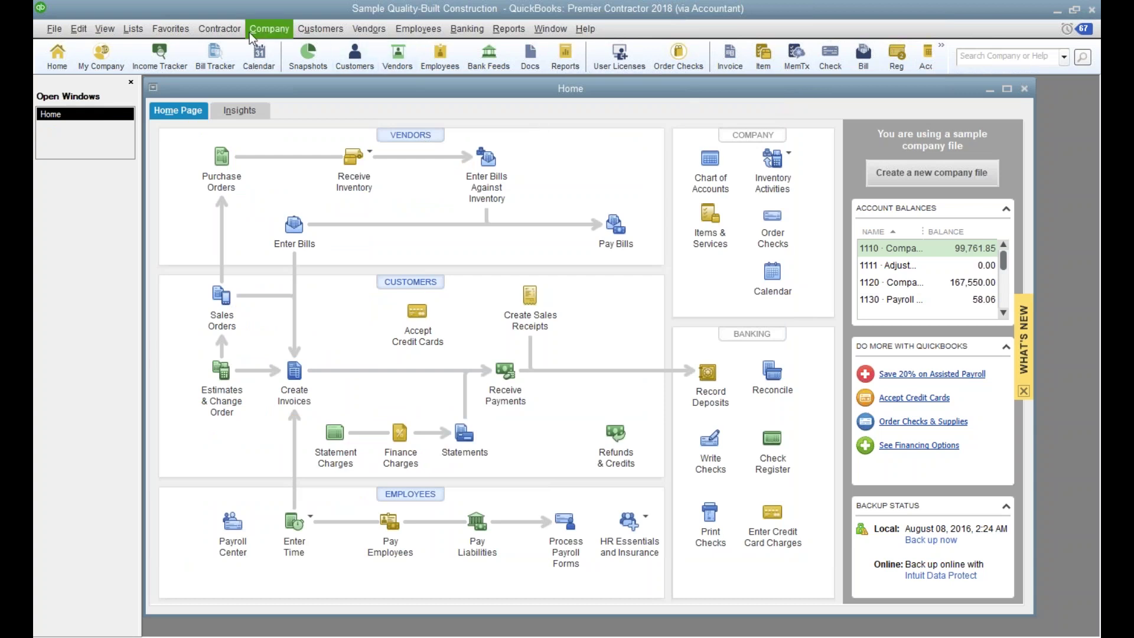
Step: Examine the contractor-specific commands and the available Contractor Reports and Job Costing reports
{"action": "left_click", "coordinate": [221, 29]}
{"action": "mouse_move", "coordinate": [249, 201]}
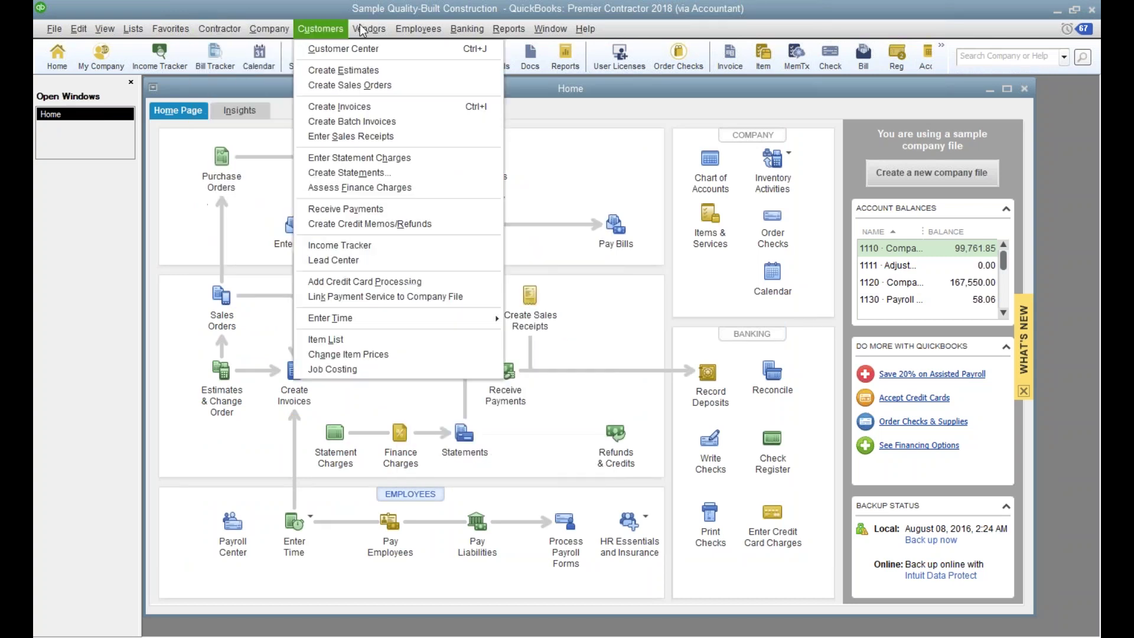
{"action": "mouse_move", "coordinate": [512, 39]}
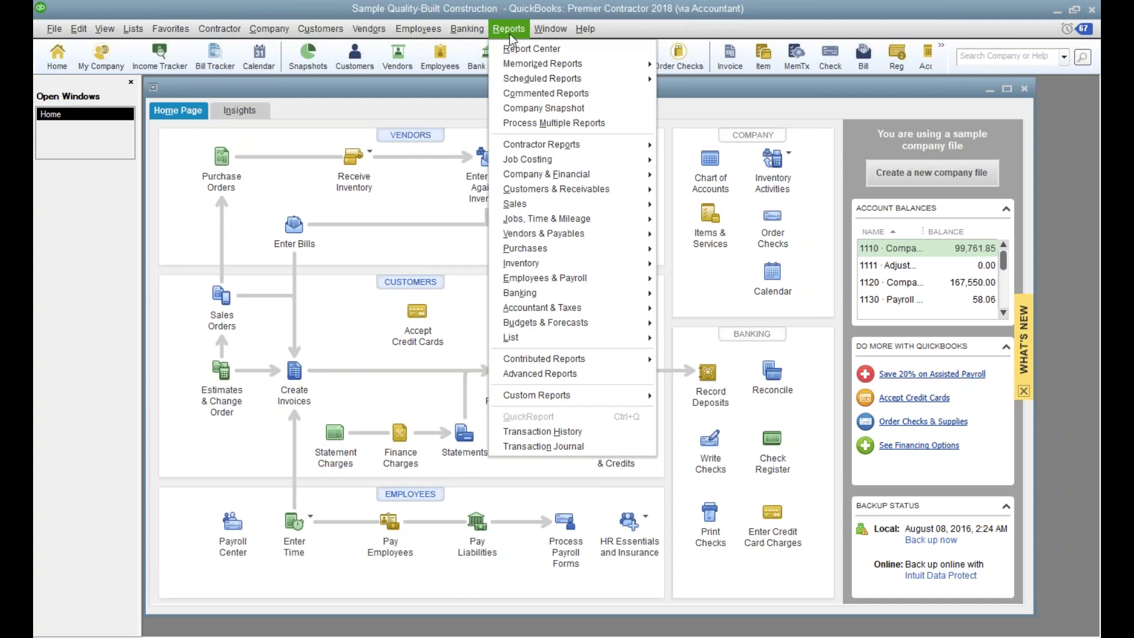
{"action": "mouse_move", "coordinate": [572, 149]}
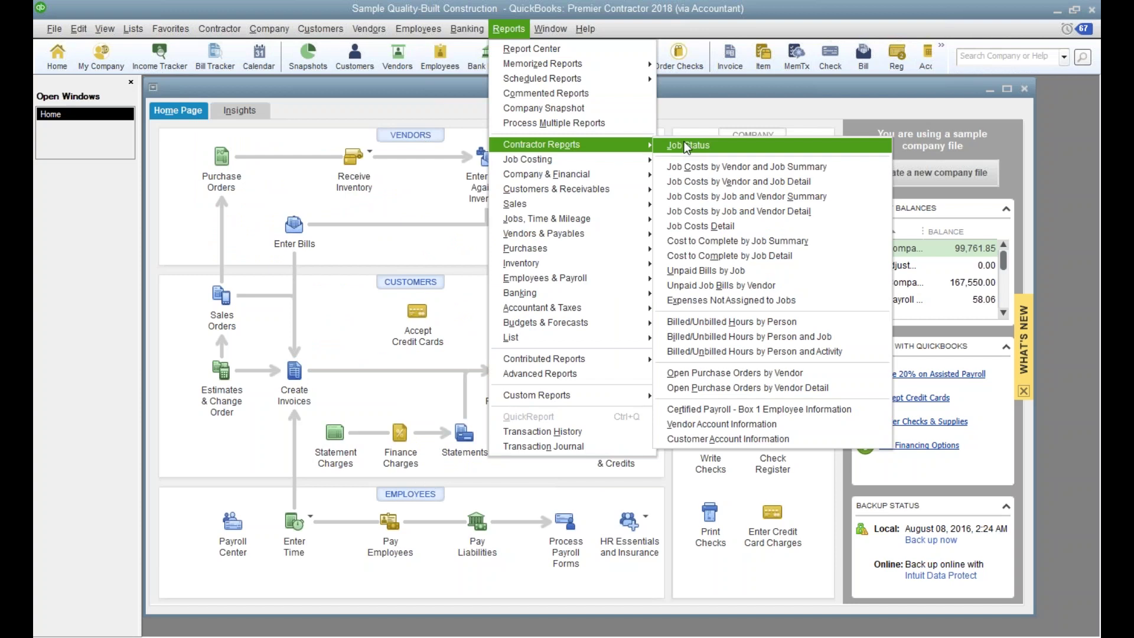
{"action": "mouse_move", "coordinate": [595, 219]}
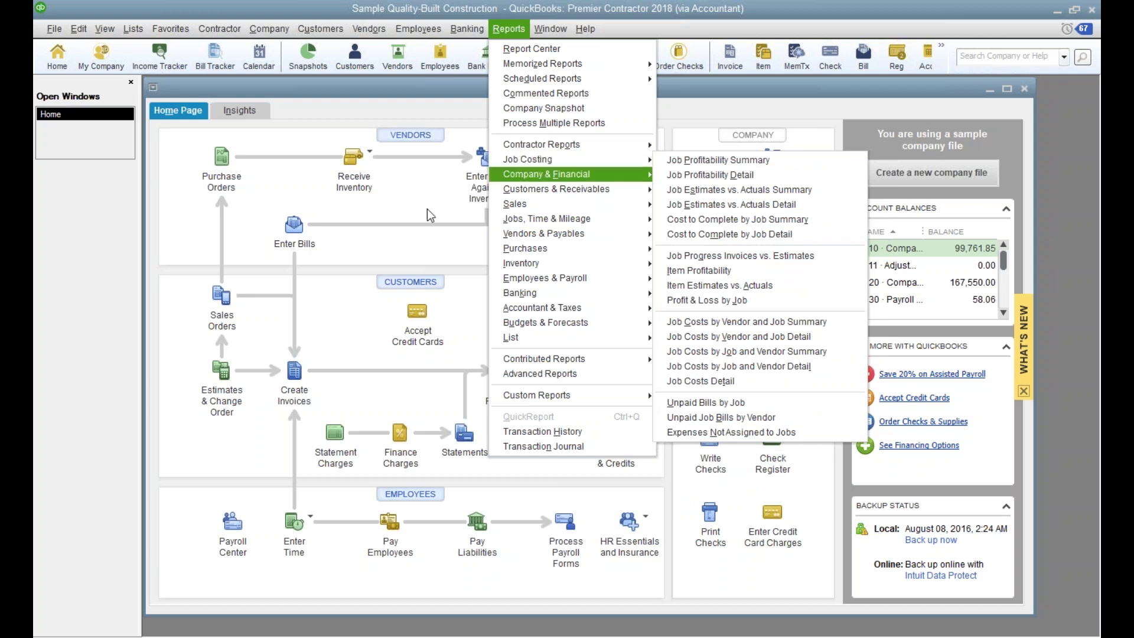
{"action": "left_click", "coordinate": [412, 217]}
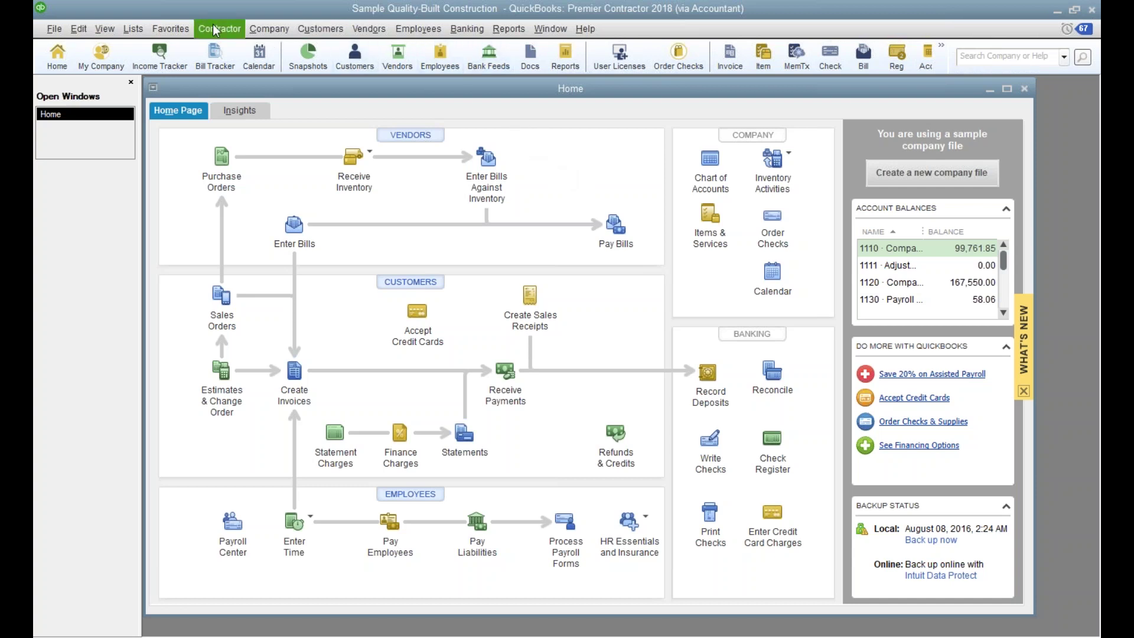
{"action": "left_click", "coordinate": [510, 30]}
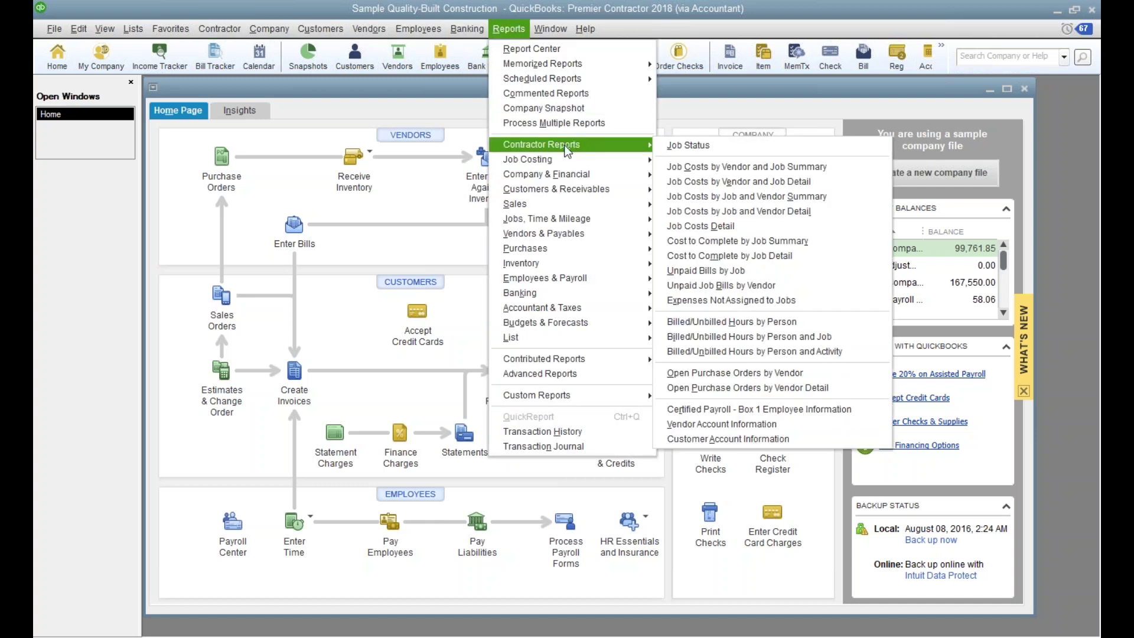
{"action": "left_click", "coordinate": [409, 196]}
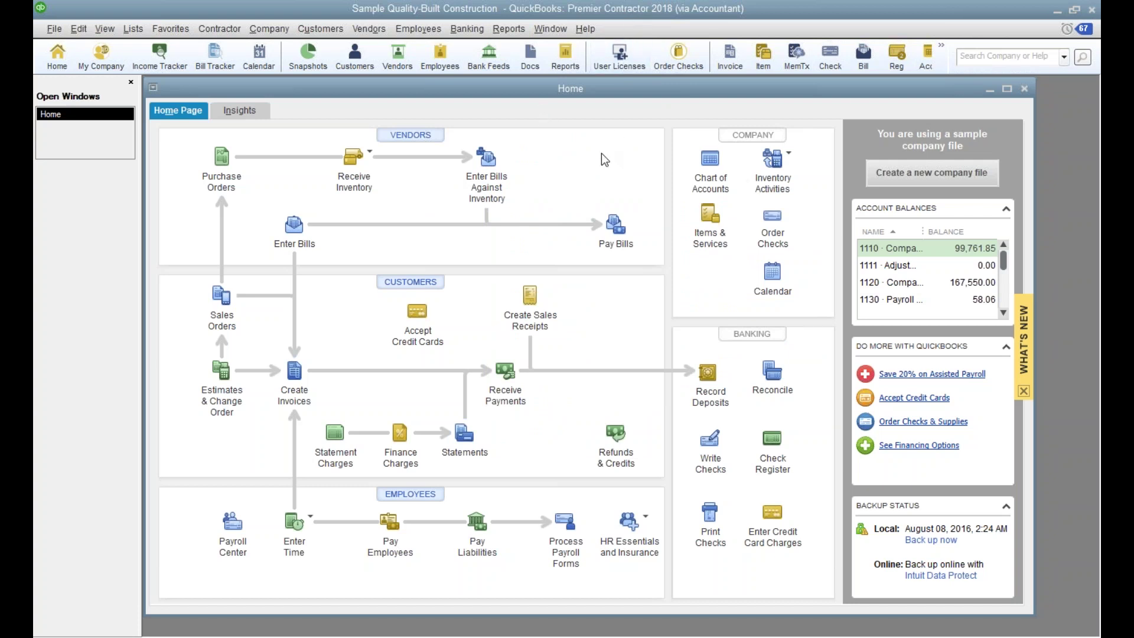
Step: Examine the additional info for the vendor AAA Tech Consultants in the Vendor Center, leaving the record without changes
{"action": "left_click", "coordinate": [423, 136]}
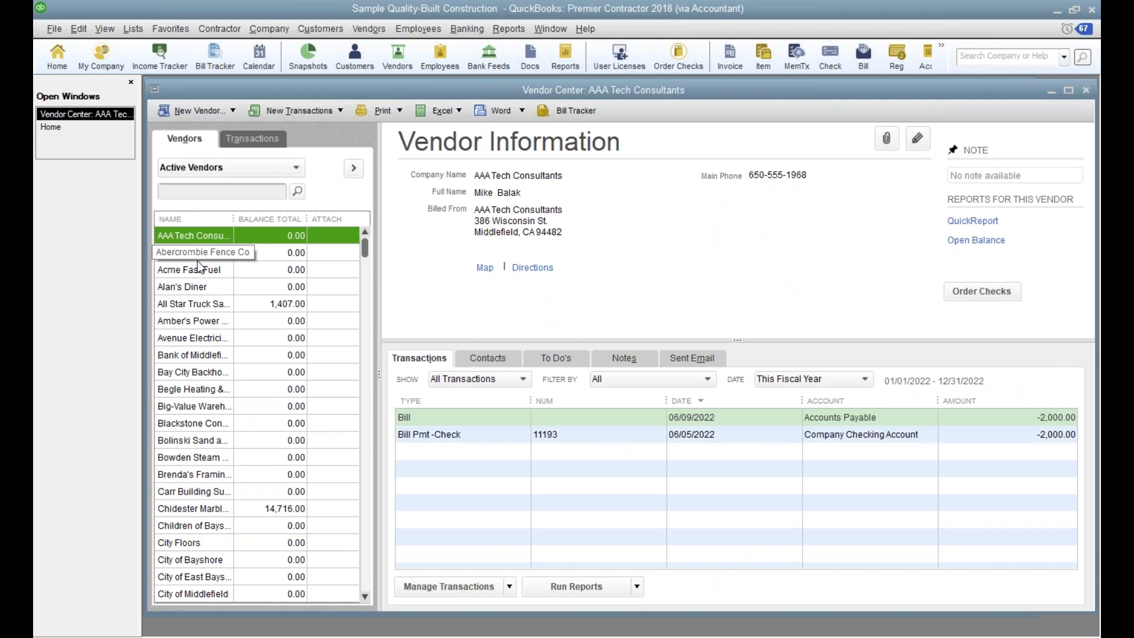
{"action": "left_click", "coordinate": [919, 144]}
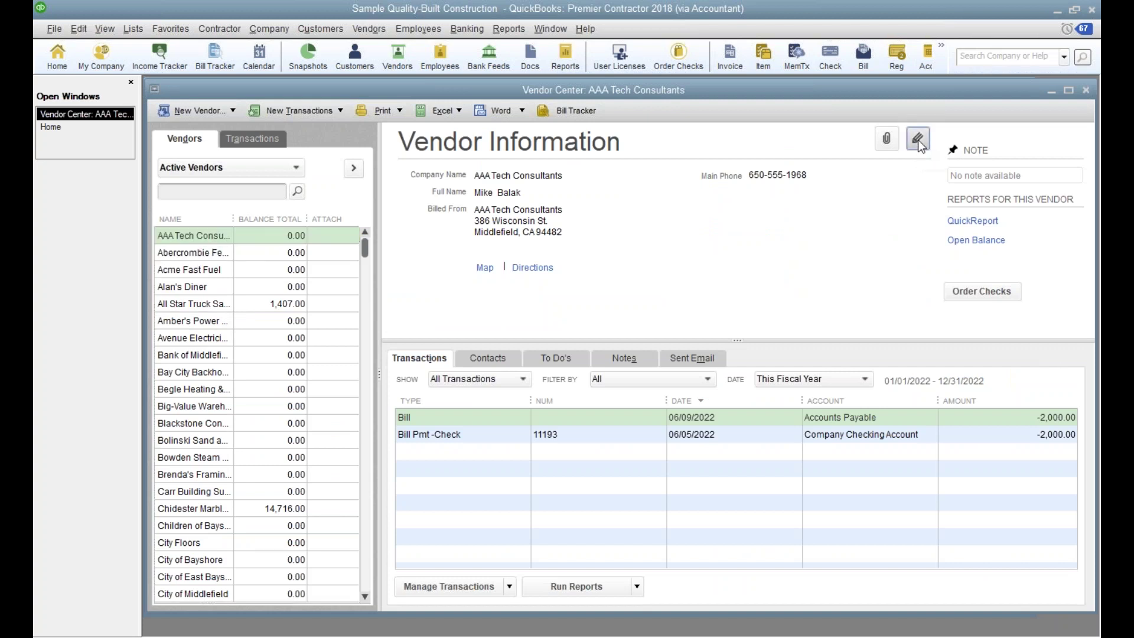
{"action": "left_click", "coordinate": [274, 337]}
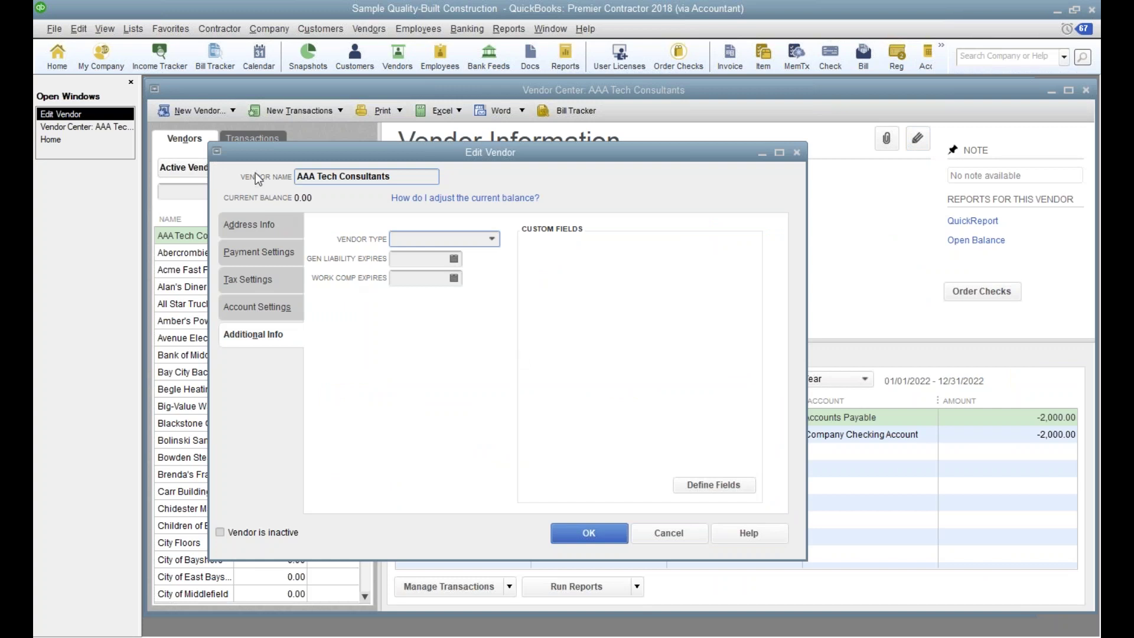
{"action": "left_click_drag", "start_coordinate": [483, 154], "coordinate": [538, 157]}
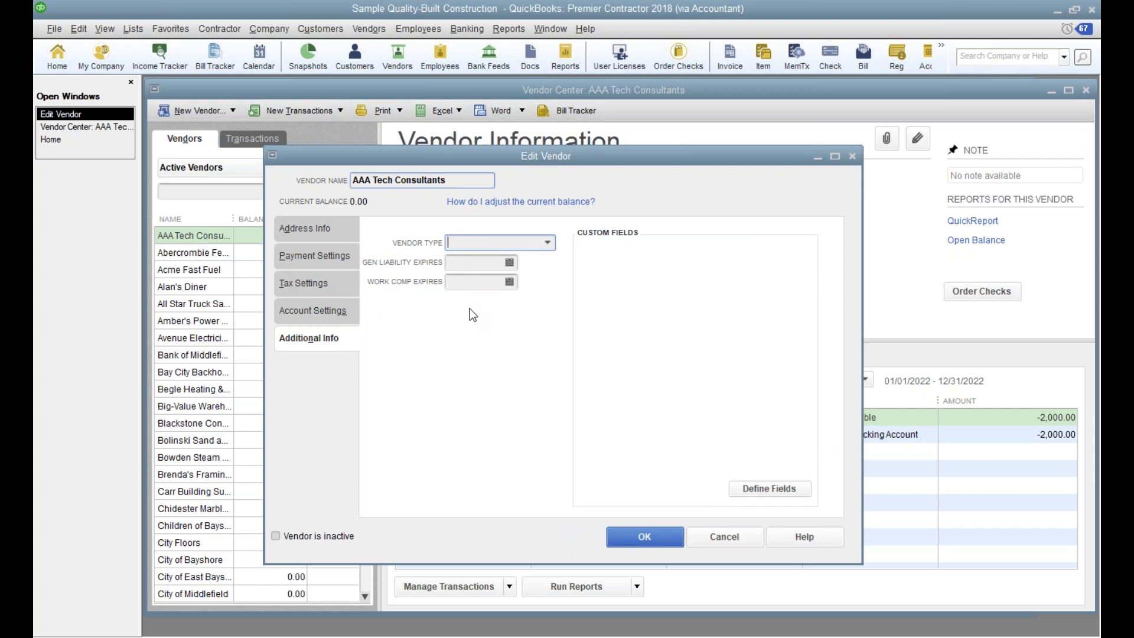
{"action": "left_click", "coordinate": [732, 539]}
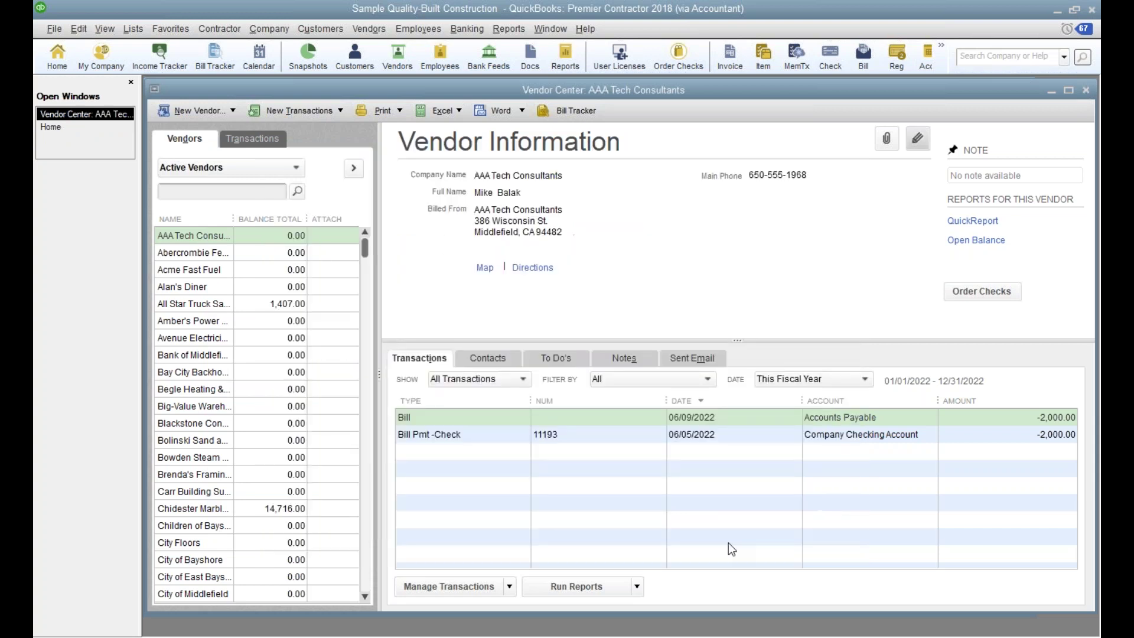
Step: Open the Vendor Phone List report
{"action": "left_click", "coordinate": [508, 29]}
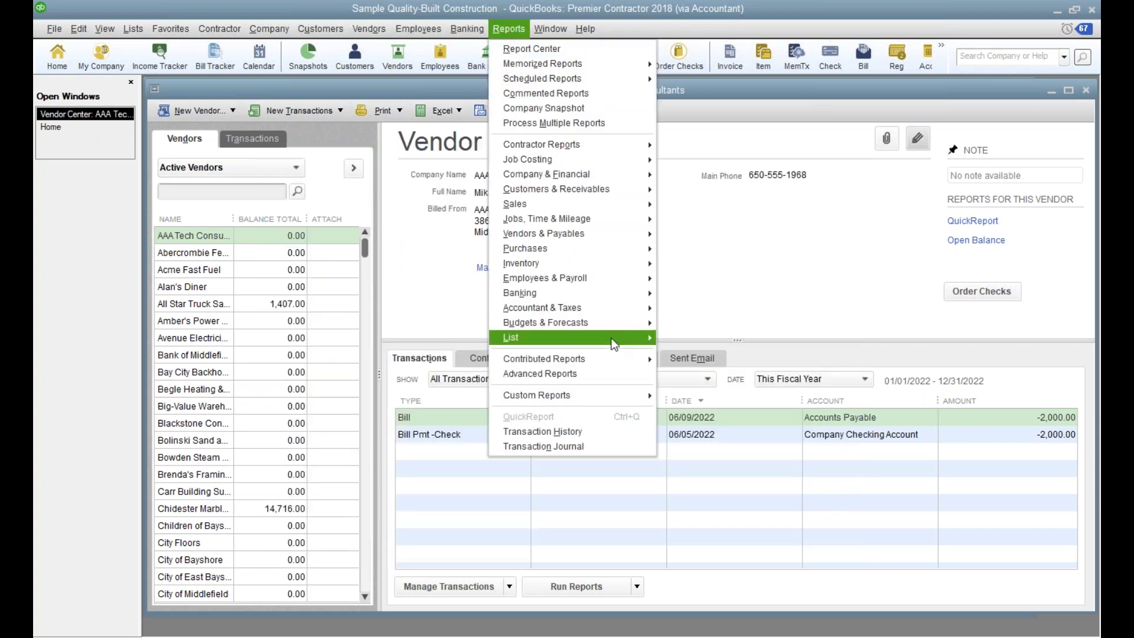
{"action": "mouse_move", "coordinate": [614, 339]}
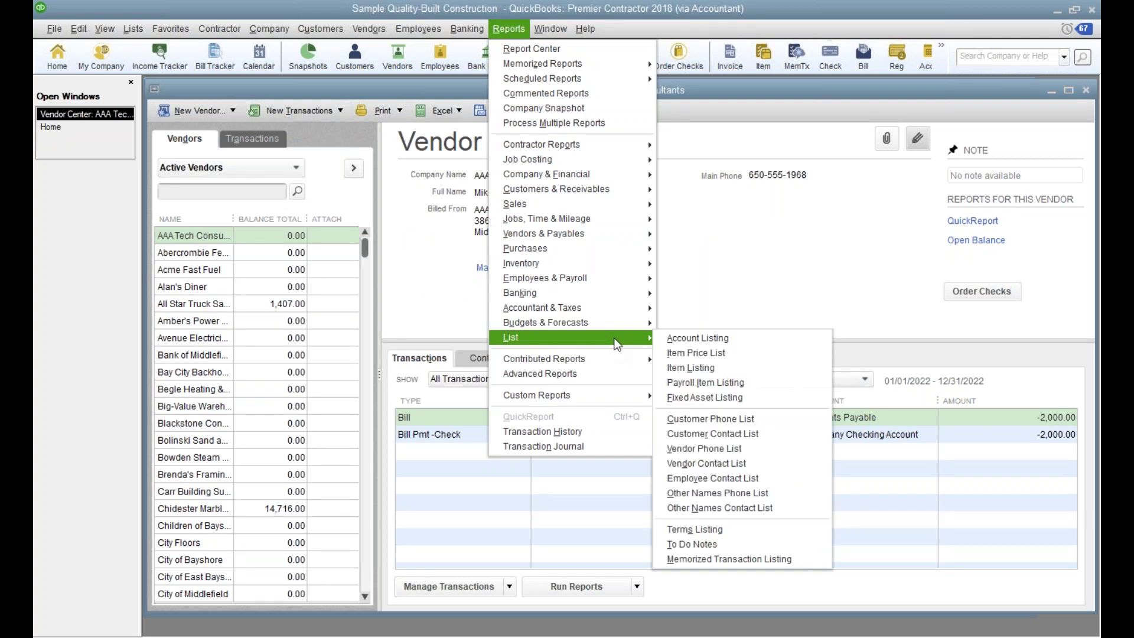
{"action": "left_click", "coordinate": [724, 448]}
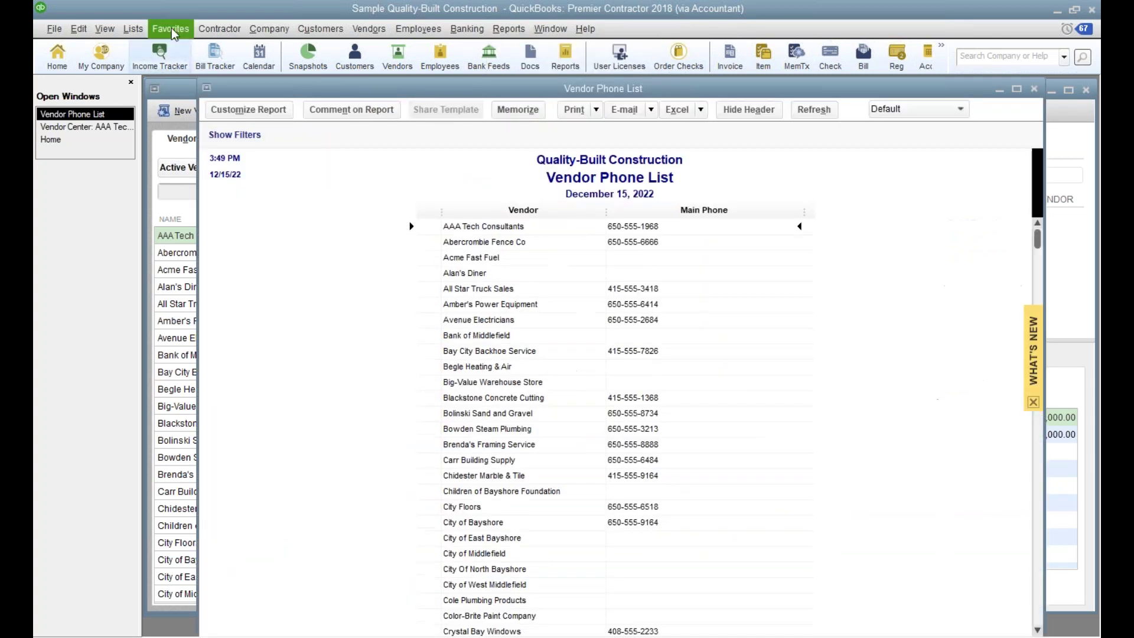
Step: Customize the Vendor Phone List to include the Work Comp Expires and Gen Liability Expires columns
{"action": "left_click", "coordinate": [239, 111]}
{"action": "left_click_drag", "start_coordinate": [379, 273], "coordinate": [373, 390]}
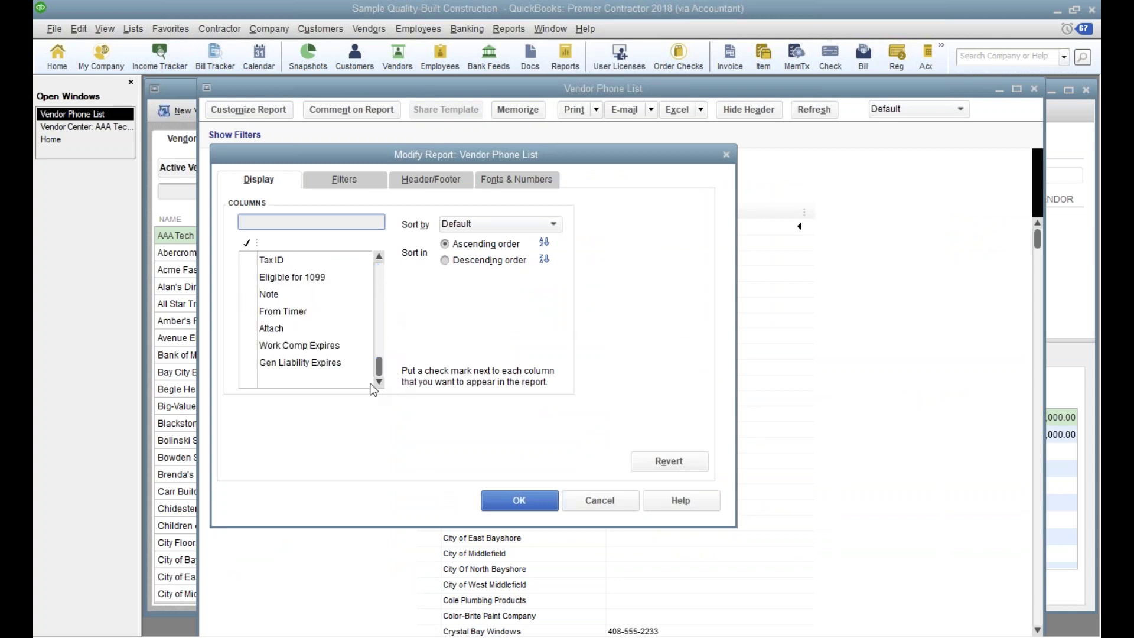
{"action": "left_click", "coordinate": [249, 345]}
{"action": "left_click", "coordinate": [248, 362]}
{"action": "left_click", "coordinate": [519, 502]}
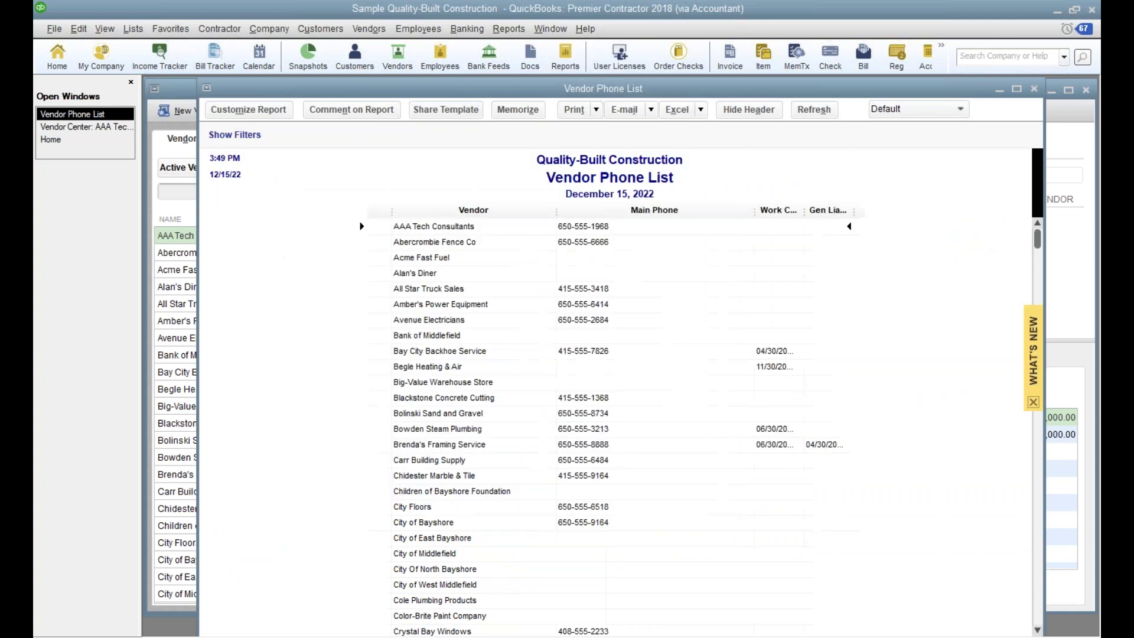
Step: Narrow the report's Main Phone column and widen the Gen Liability Expires and Work Comp Expires columns
{"action": "left_click_drag", "start_coordinate": [755, 210], "coordinate": [660, 222]}
{"action": "left_click_drag", "start_coordinate": [799, 211], "coordinate": [843, 211]}
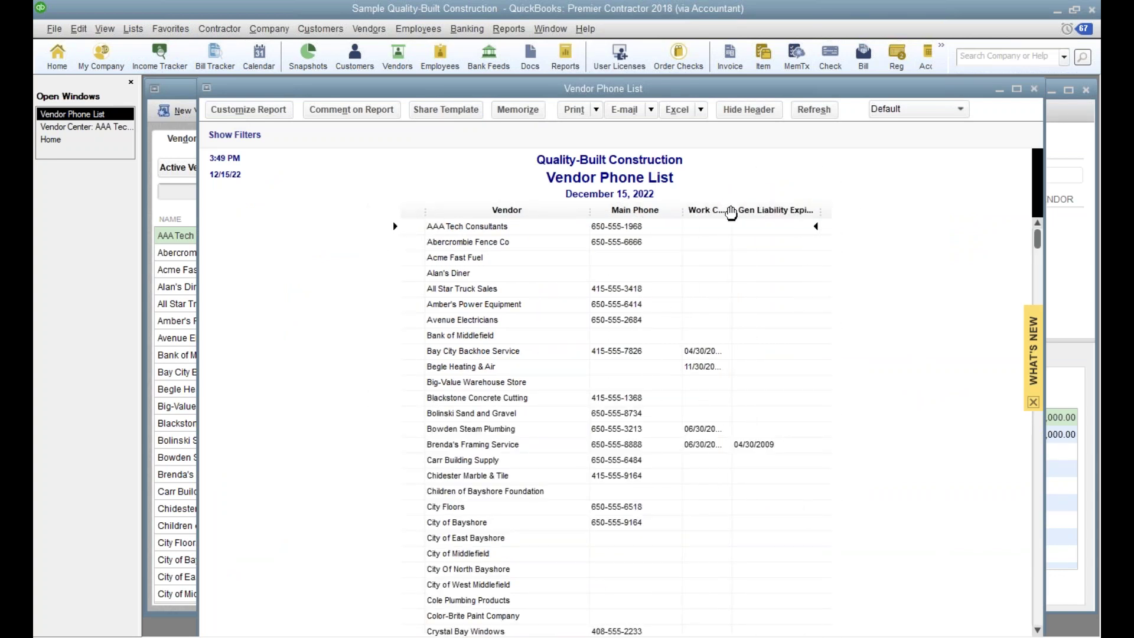
{"action": "left_click_drag", "start_coordinate": [730, 211], "coordinate": [754, 216]}
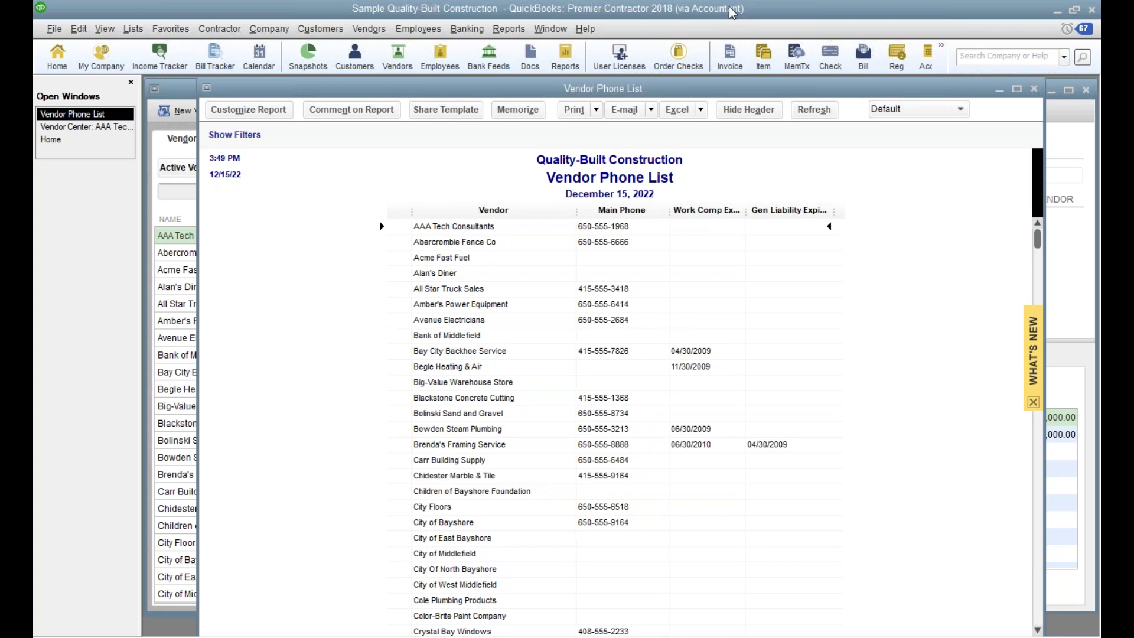
Step: Close the Vendor Phone List report without memorizing its modified settings
{"action": "left_click", "coordinate": [1034, 89]}
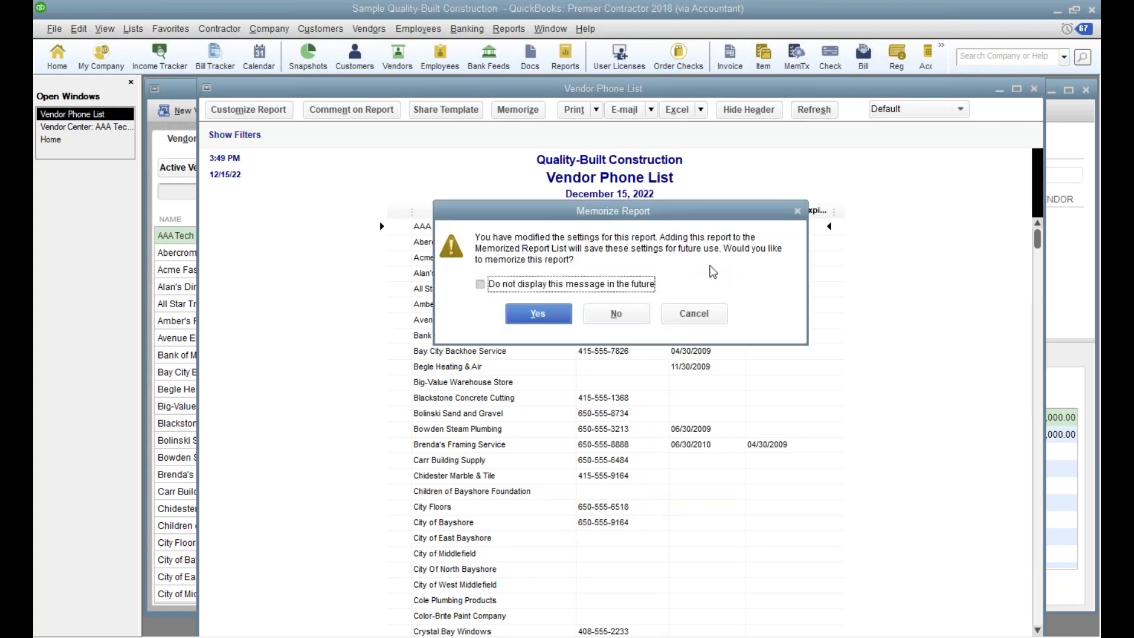
{"action": "left_click", "coordinate": [704, 319]}
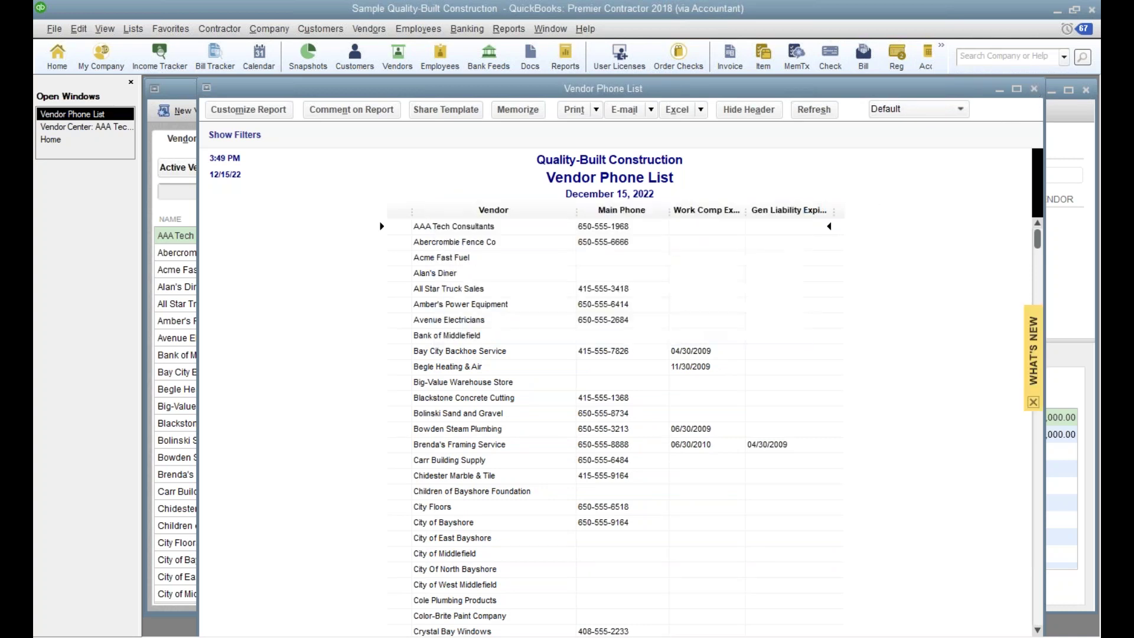
{"action": "left_click", "coordinate": [1033, 90]}
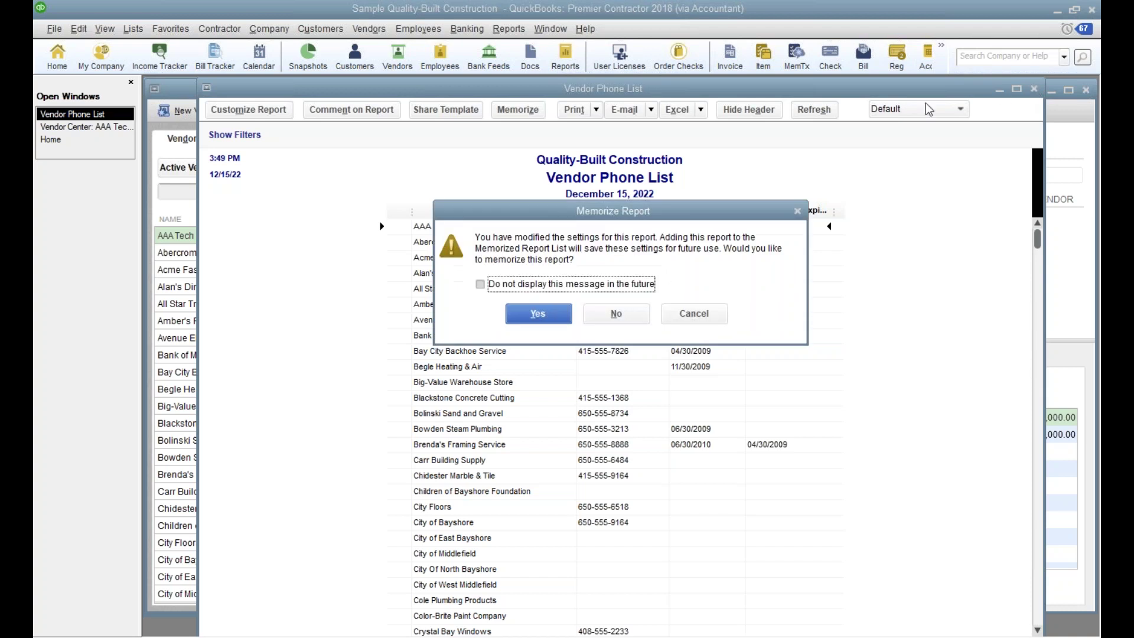
{"action": "left_click", "coordinate": [623, 314]}
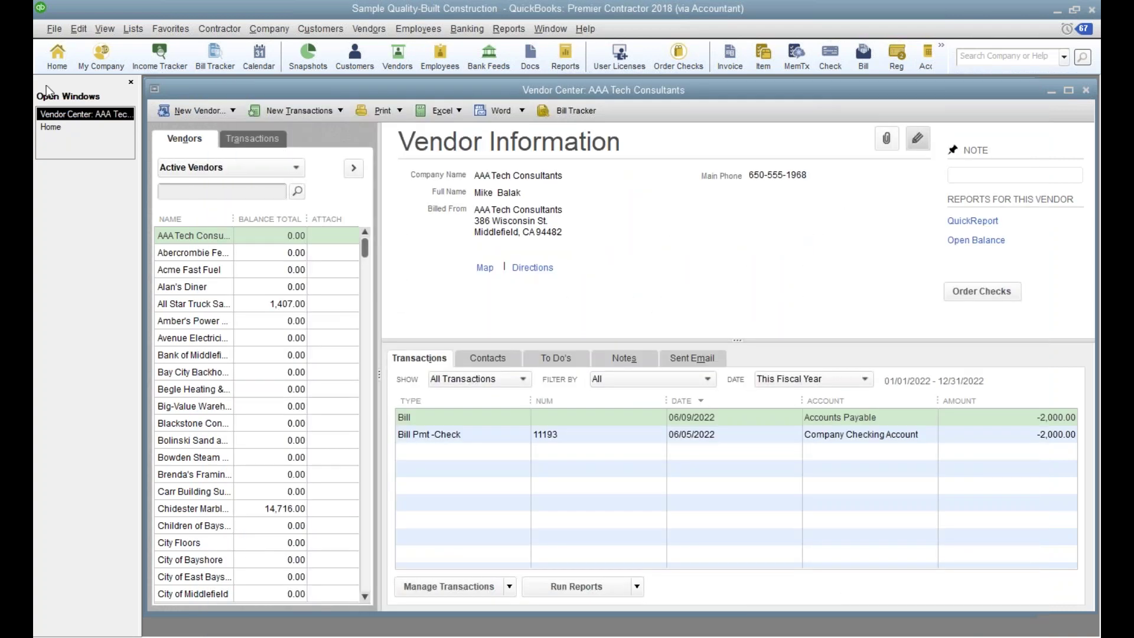
Step: Examine the industry-specific editions available to switch to, keeping the current edition
{"action": "left_click", "coordinate": [55, 29]}
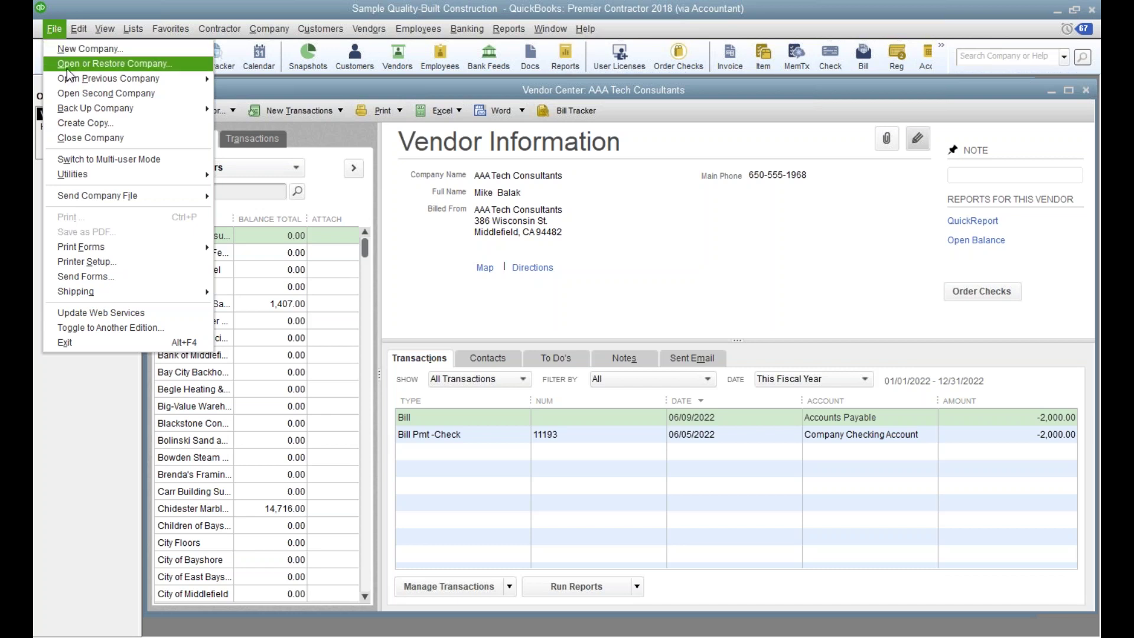
{"action": "left_click", "coordinate": [129, 328]}
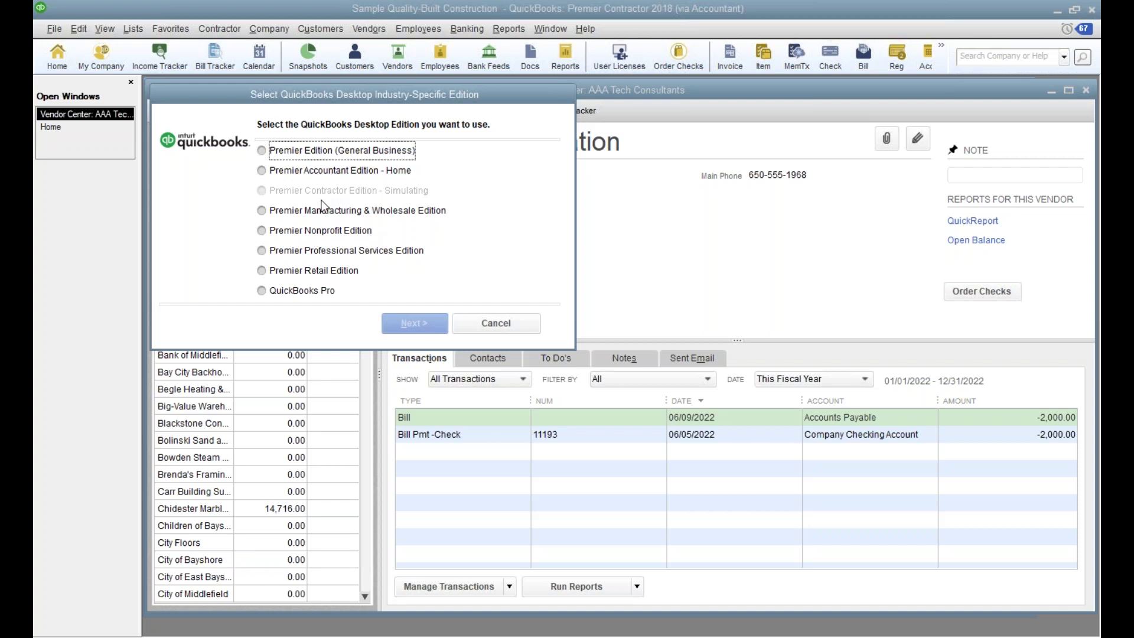
{"action": "left_click", "coordinate": [477, 319]}
Step: Open a secondary window for a second company file and dismiss its introductory notice
{"action": "left_click", "coordinate": [54, 31]}
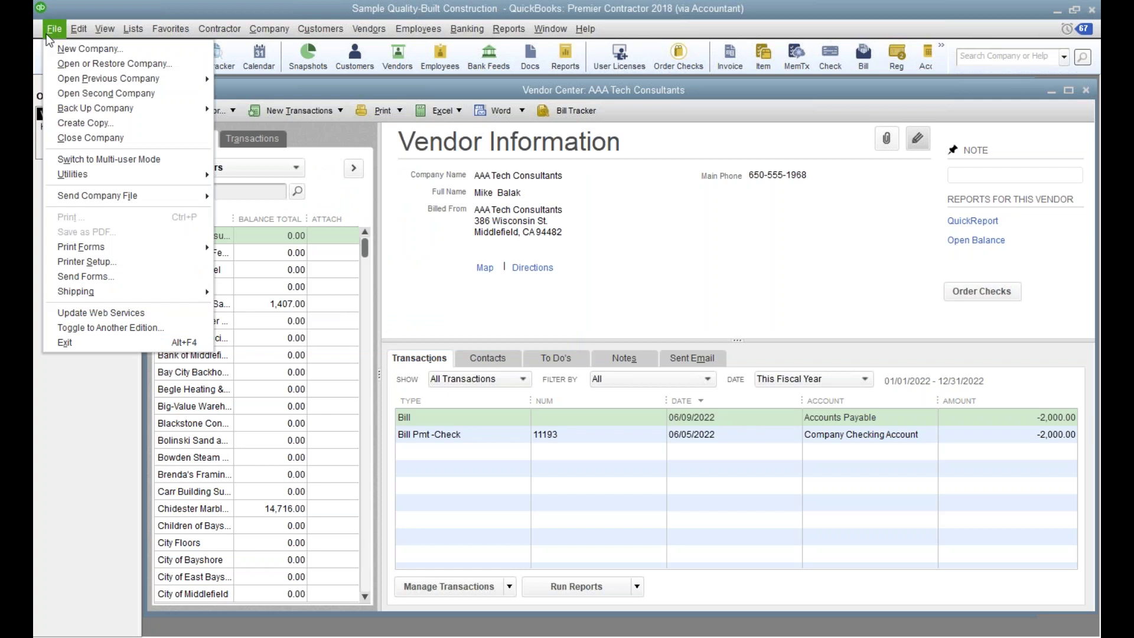
{"action": "mouse_move", "coordinate": [118, 292]}
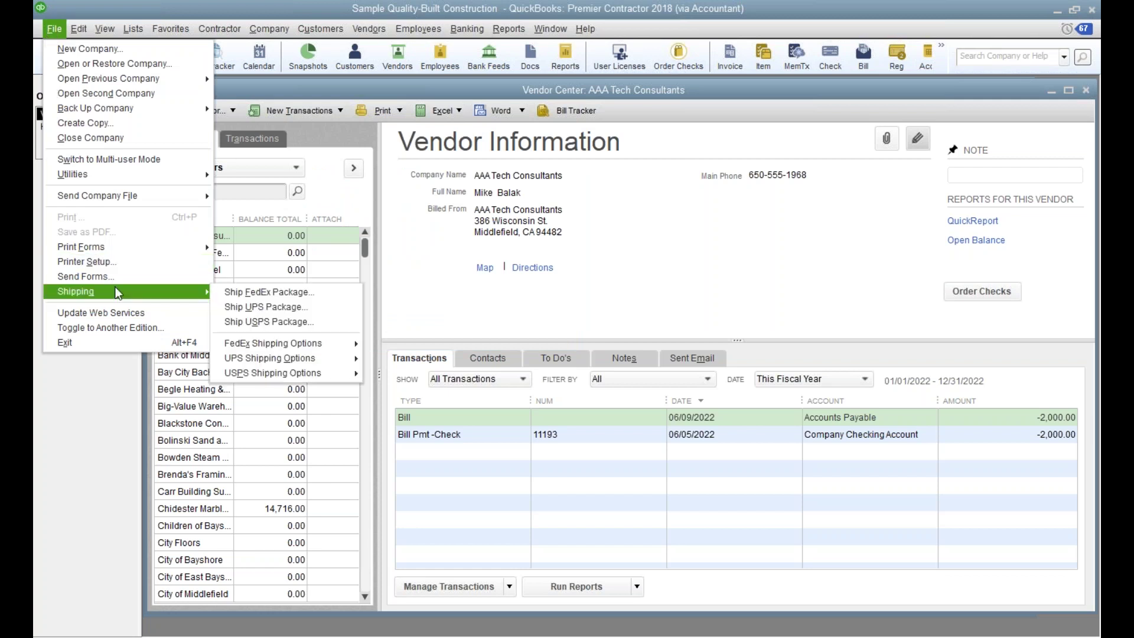
{"action": "left_click", "coordinate": [130, 93]}
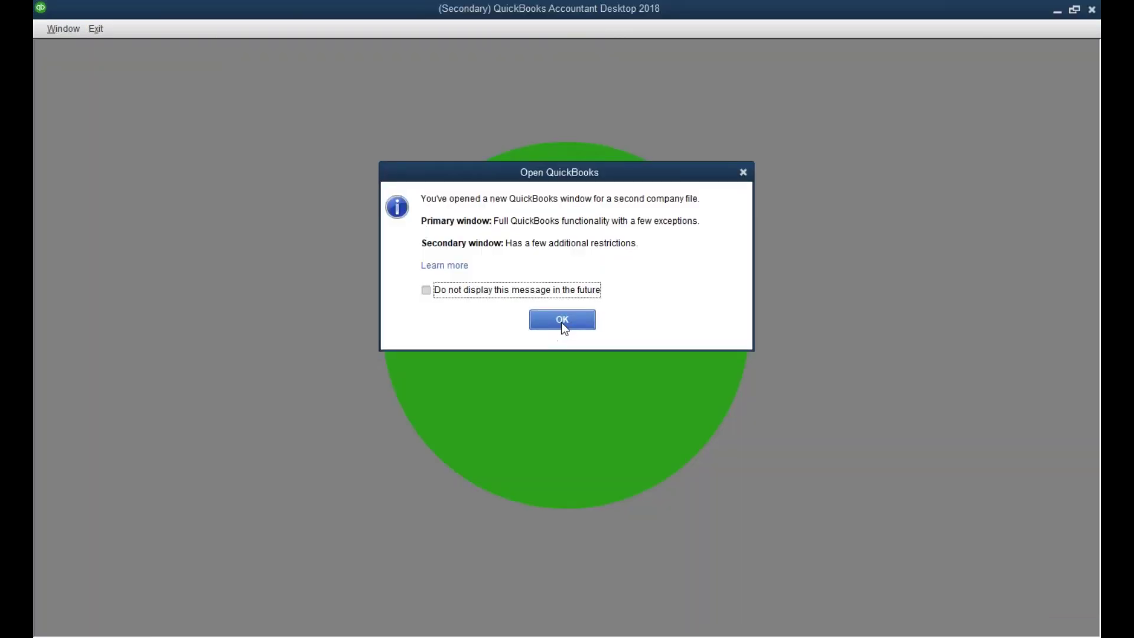
{"action": "left_click", "coordinate": [562, 323]}
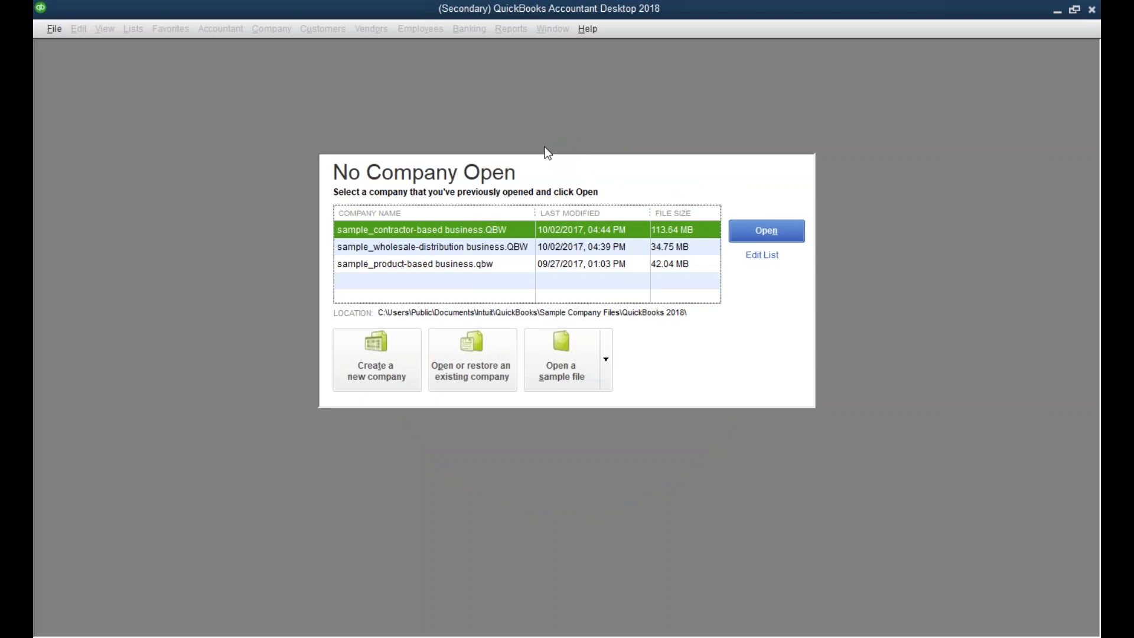
Step: Switch the secondary window to the Premier Manufacturing & Wholesale Edition and dismiss its second-company-file notice
{"action": "left_click", "coordinate": [497, 250]}
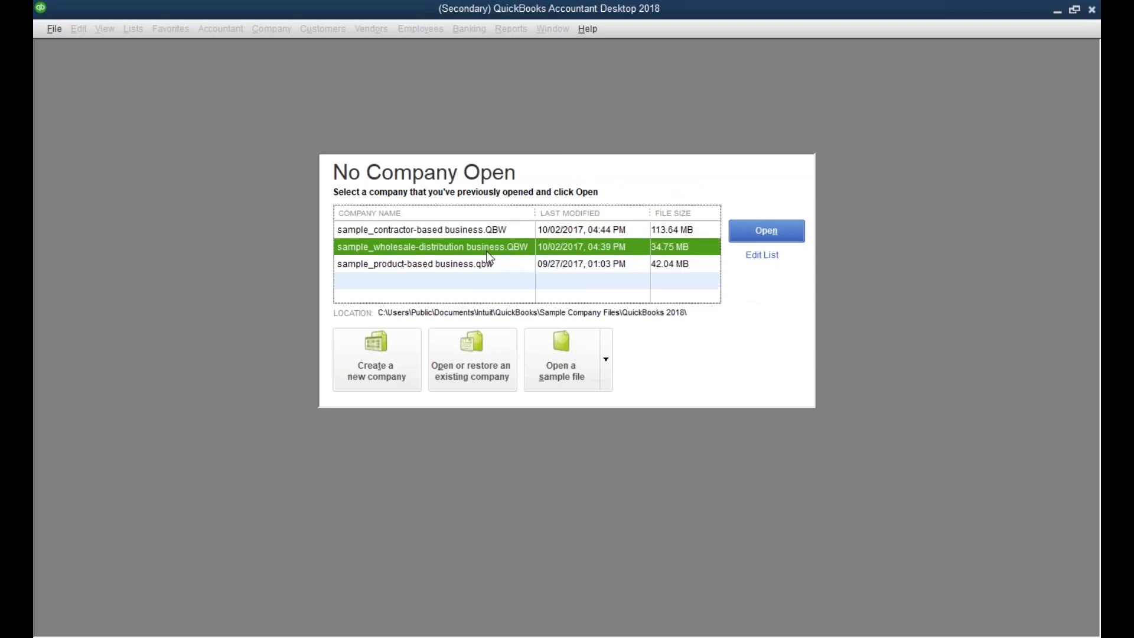
{"action": "left_click", "coordinate": [54, 29]}
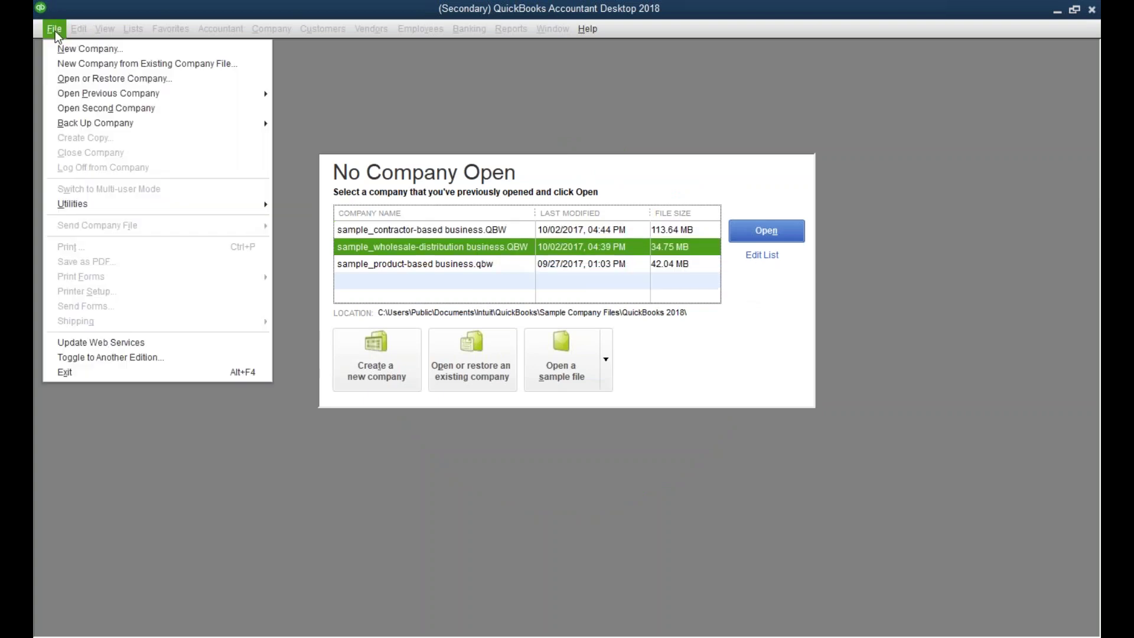
{"action": "left_click", "coordinate": [145, 363]}
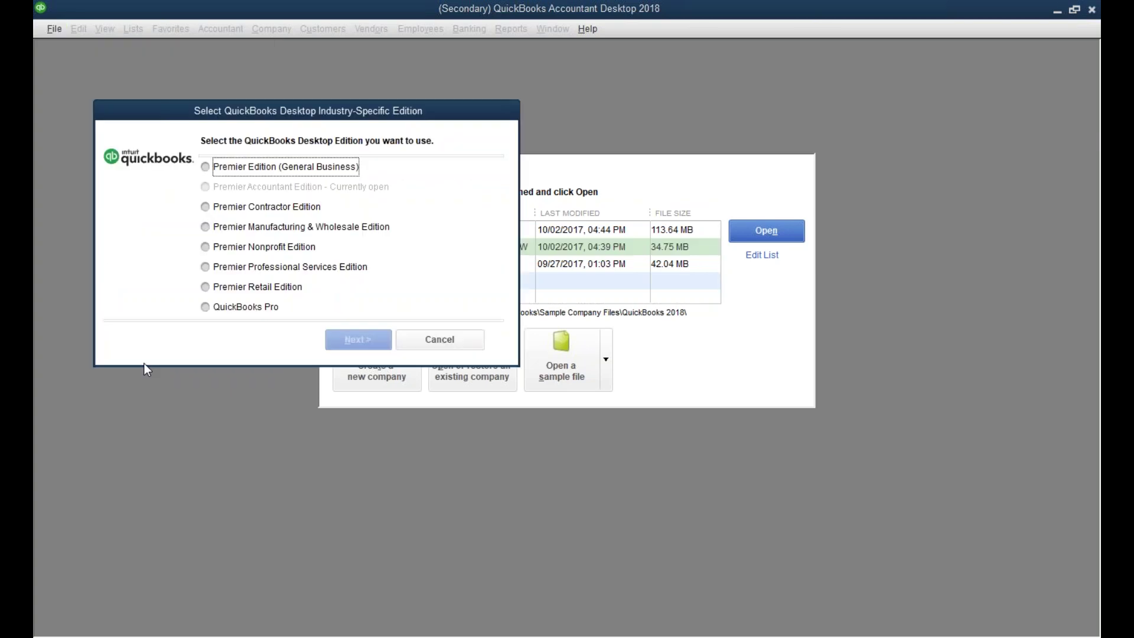
{"action": "left_click", "coordinate": [265, 227]}
{"action": "left_click", "coordinate": [340, 341]}
{"action": "left_click", "coordinate": [624, 397]}
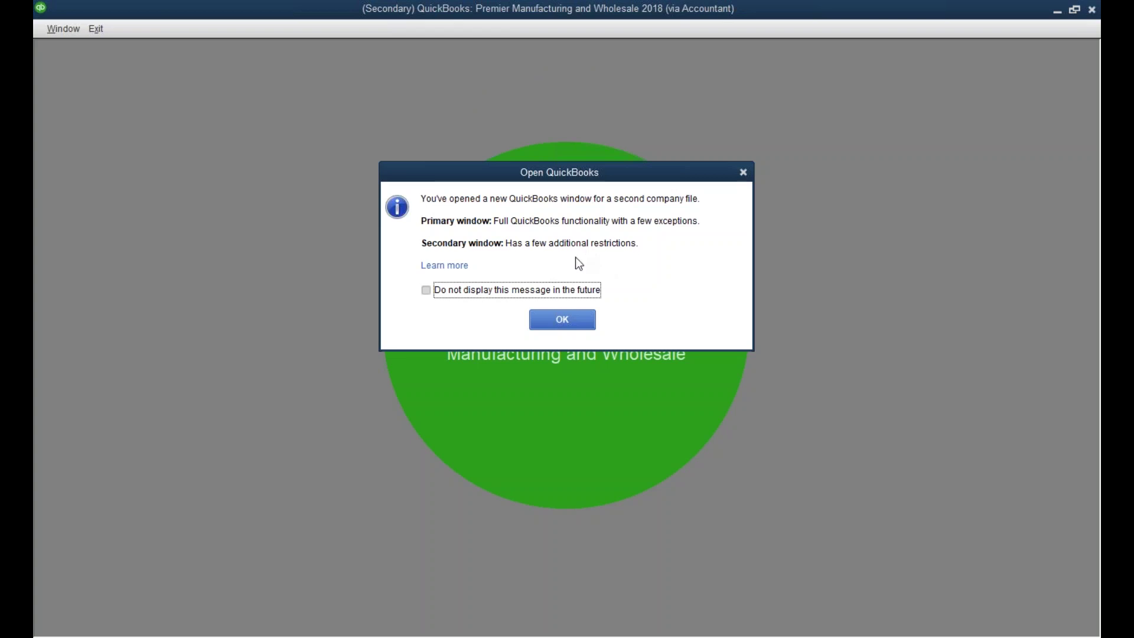
{"action": "left_click", "coordinate": [576, 320]}
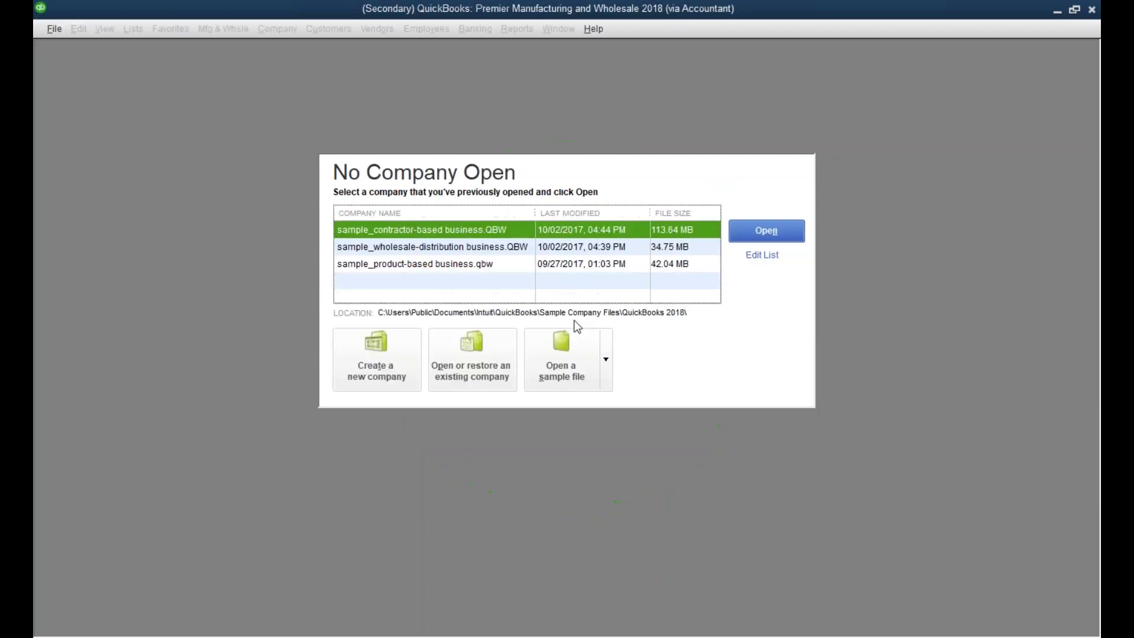
Step: Open the sample_wholesale-distribution business.QBW company file and dismiss the notice shown while it opens
{"action": "left_click", "coordinate": [459, 248]}
{"action": "left_click", "coordinate": [771, 235]}
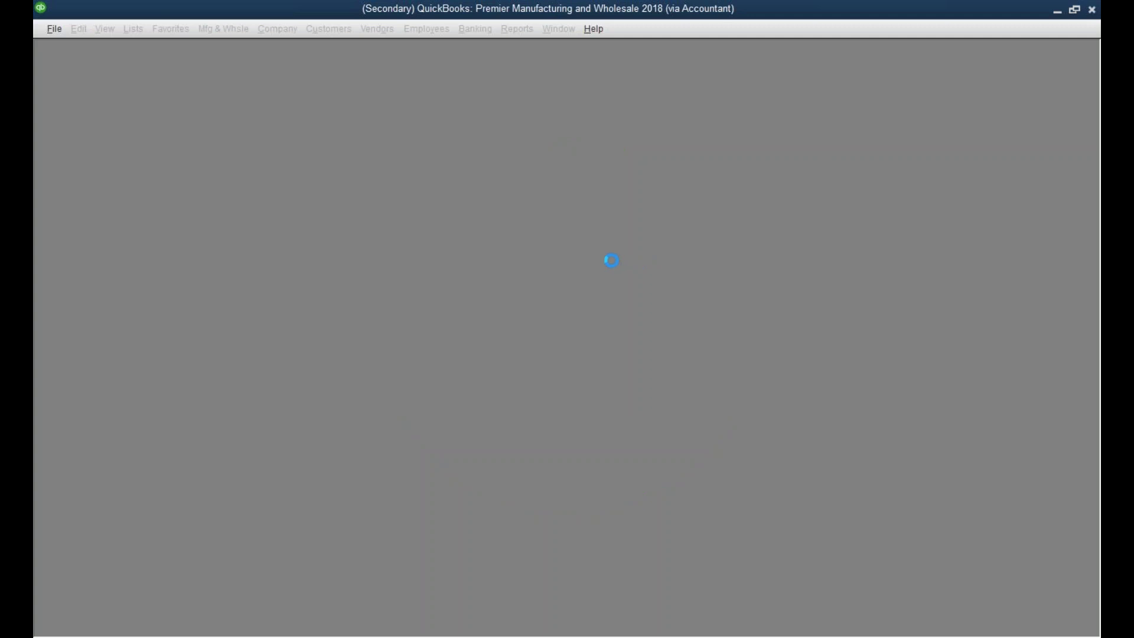
{"action": "left_click", "coordinate": [569, 292]}
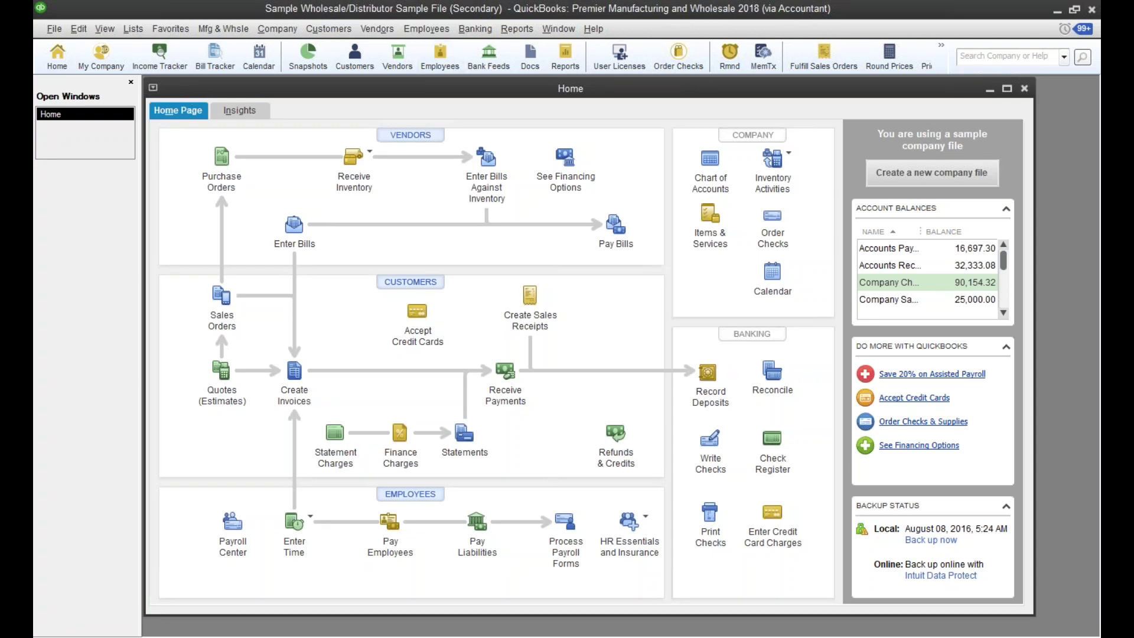
Step: Examine the edition's manufacturing and wholesale commands, inventory activities and industry reports, as well as the available customer commands
{"action": "left_click", "coordinate": [233, 29]}
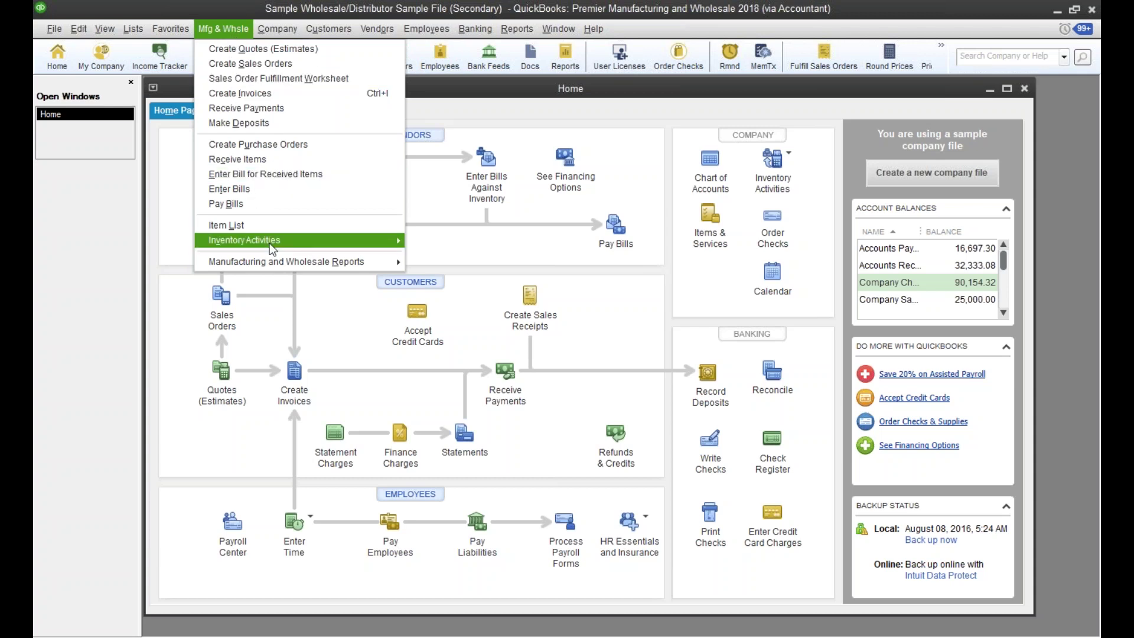
{"action": "mouse_move", "coordinate": [270, 243]}
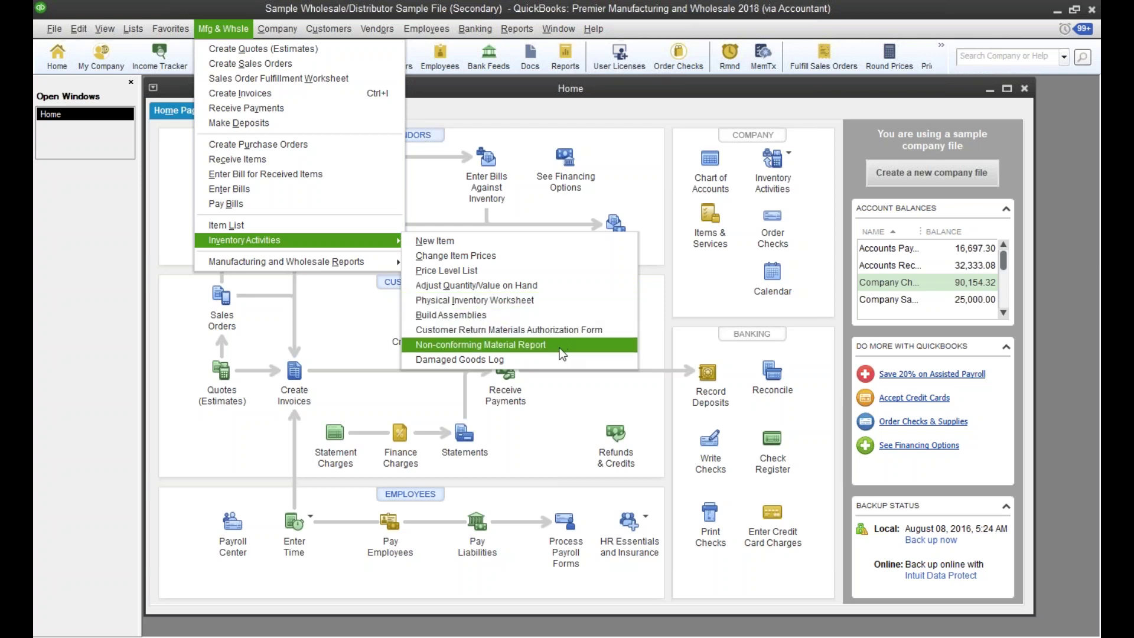
{"action": "mouse_move", "coordinate": [323, 267]}
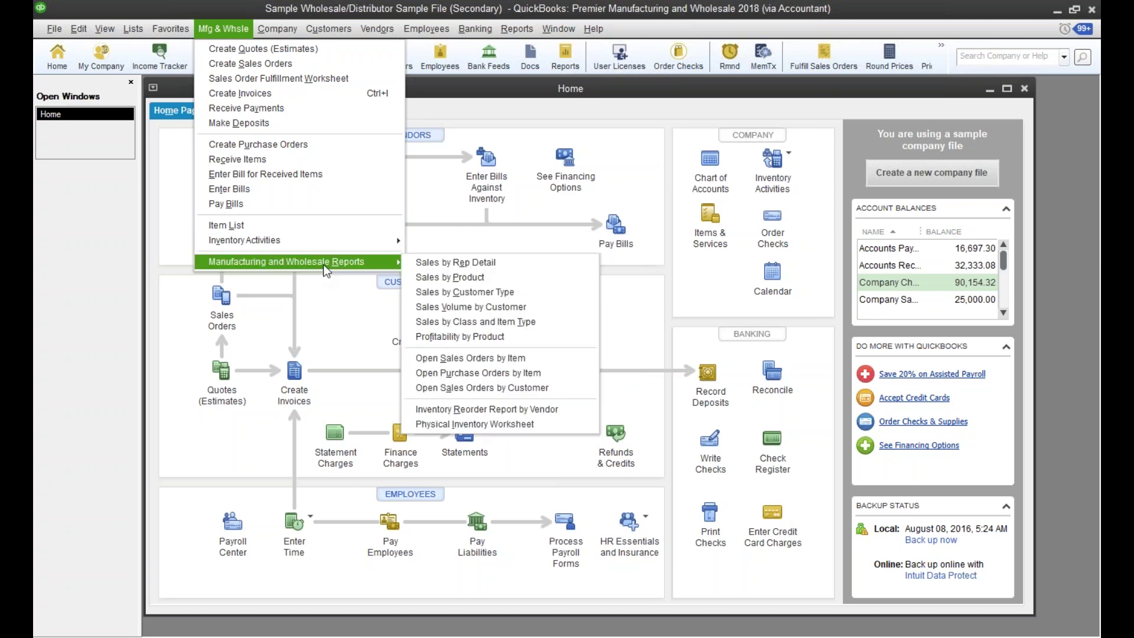
{"action": "left_click", "coordinate": [80, 281]}
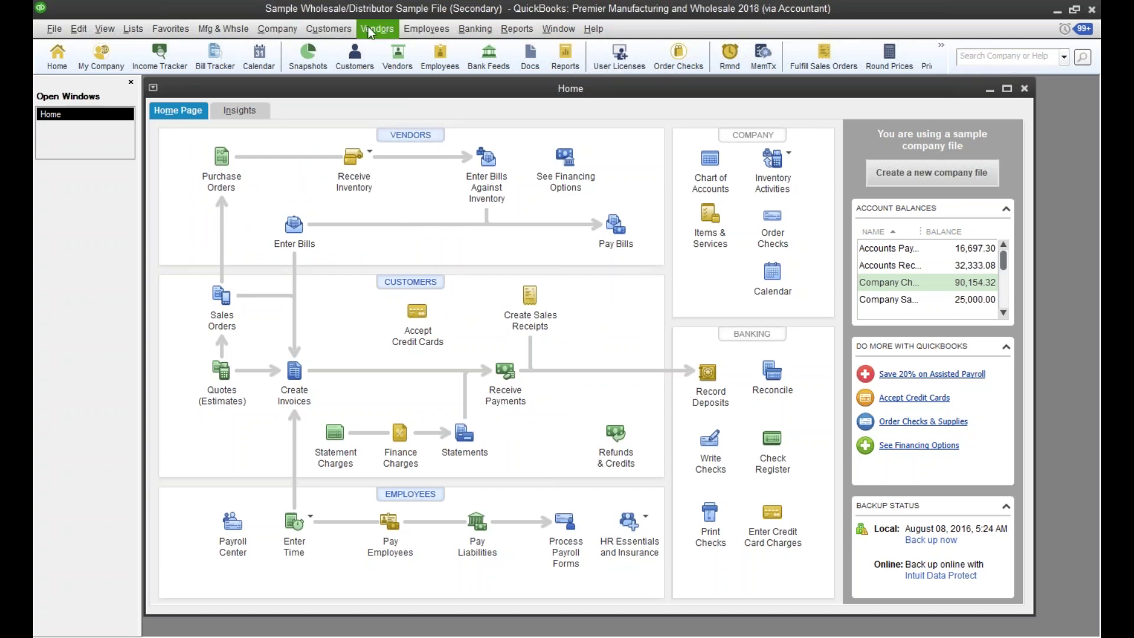
{"action": "left_click", "coordinate": [317, 30]}
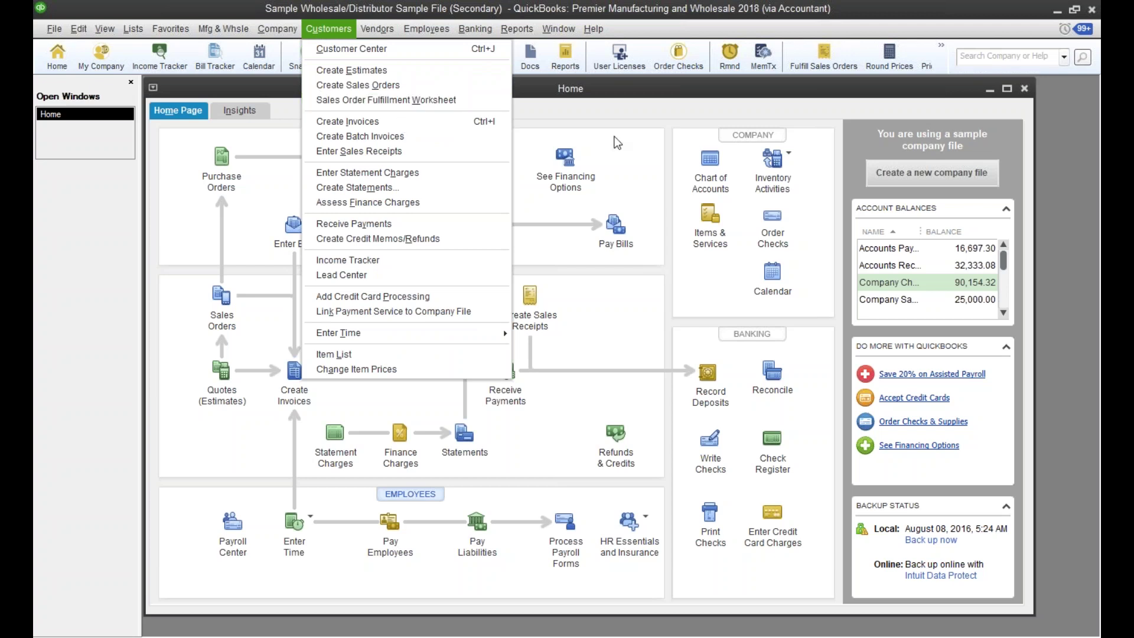
{"action": "left_click", "coordinate": [668, 109]}
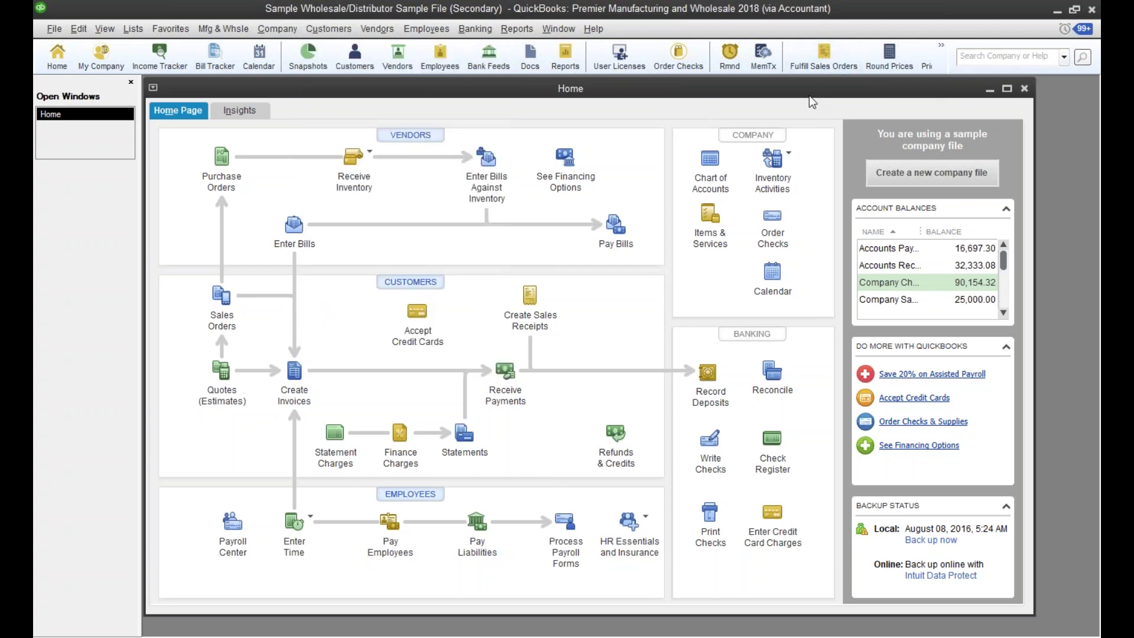
Step: Review the Desktop View preferences, including the company file color scheme, and leave without changing anything
{"action": "left_click", "coordinate": [79, 29]}
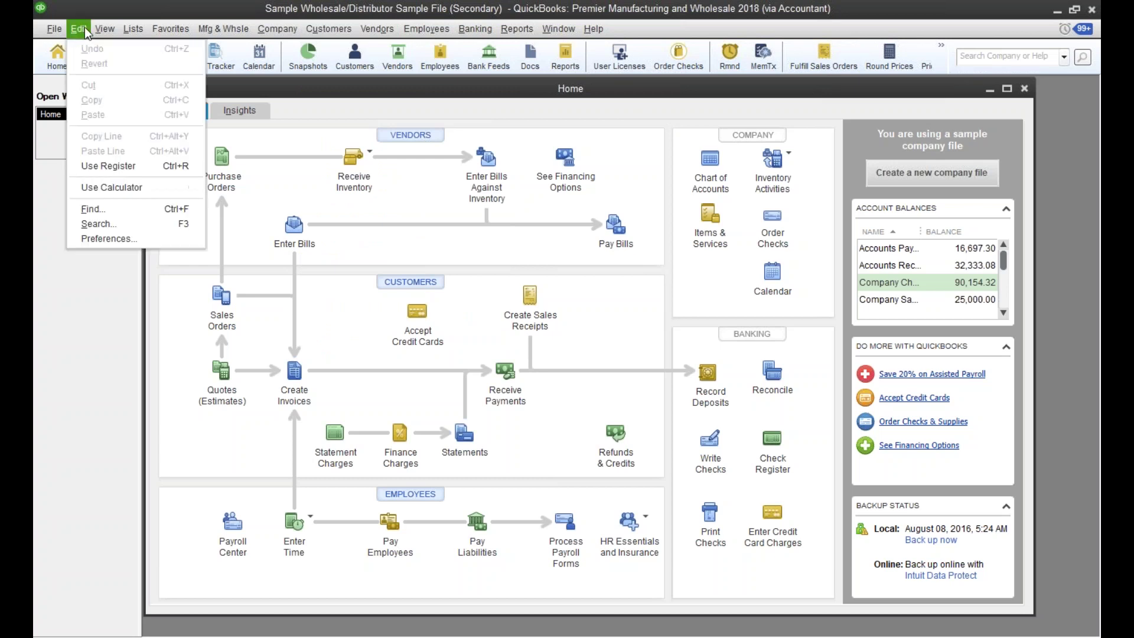
{"action": "left_click", "coordinate": [94, 242]}
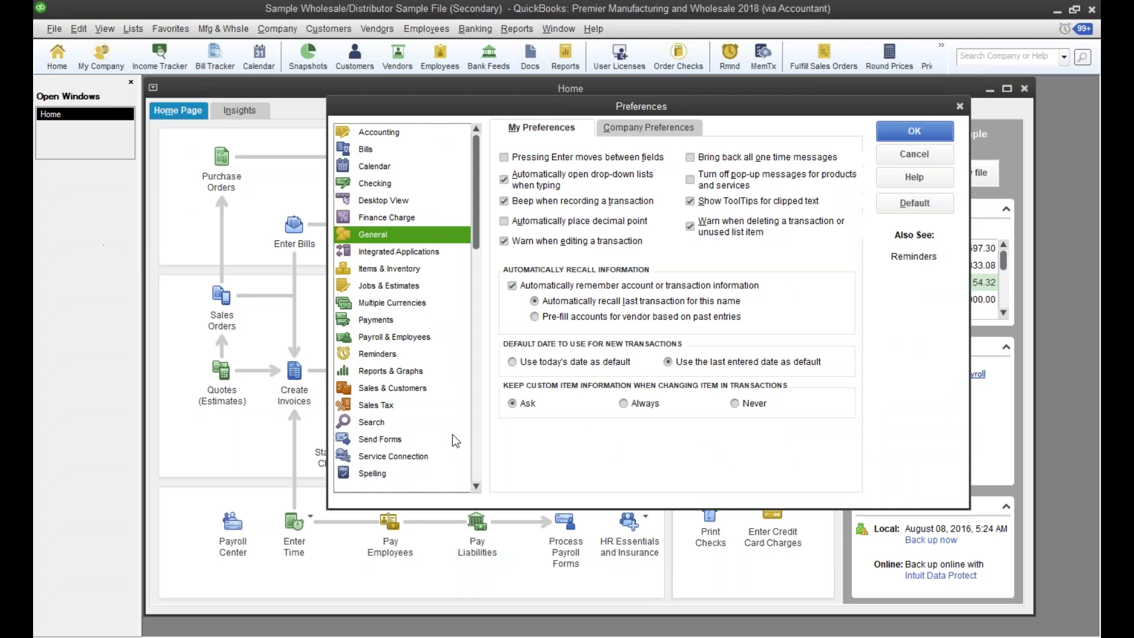
{"action": "left_click", "coordinate": [374, 201]}
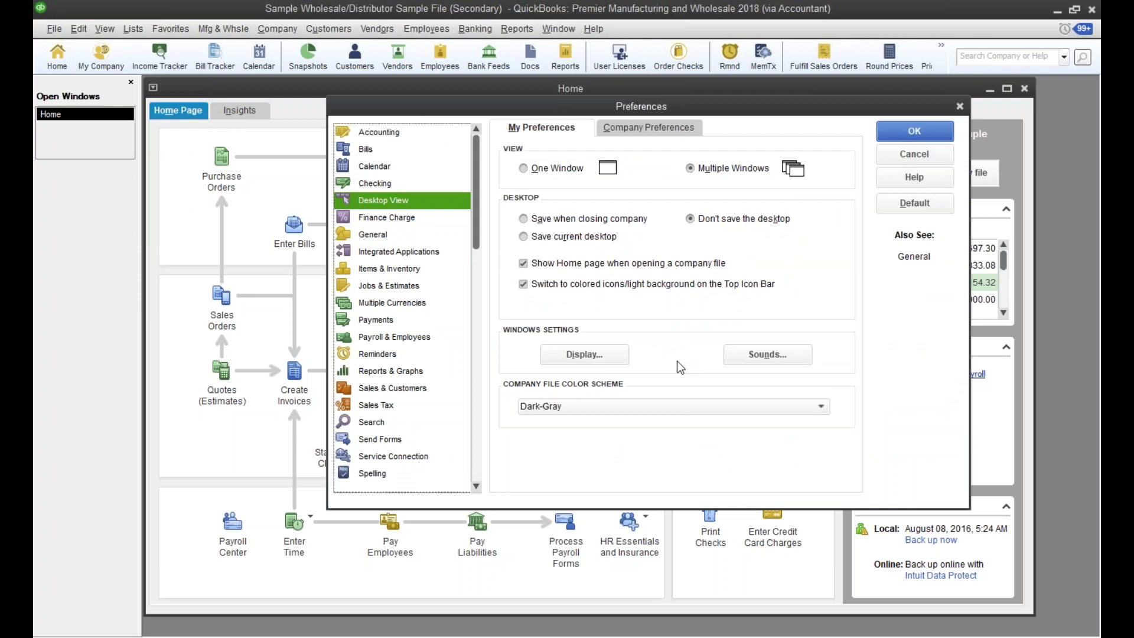
{"action": "left_click", "coordinate": [681, 408]}
{"action": "left_click", "coordinate": [902, 341]}
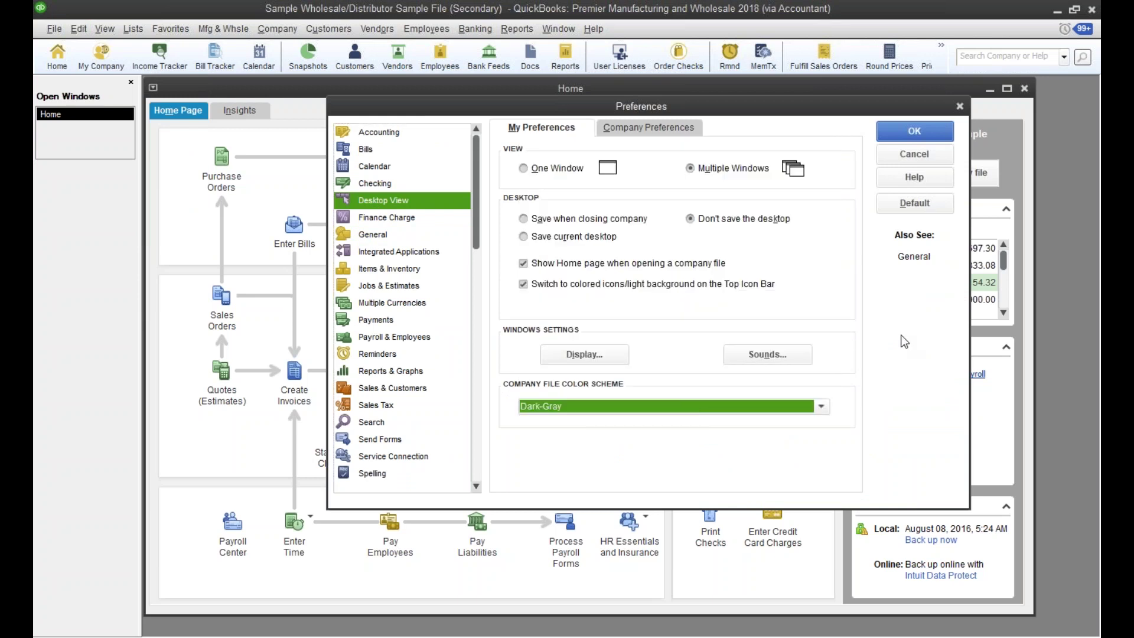
{"action": "left_click", "coordinate": [901, 153]}
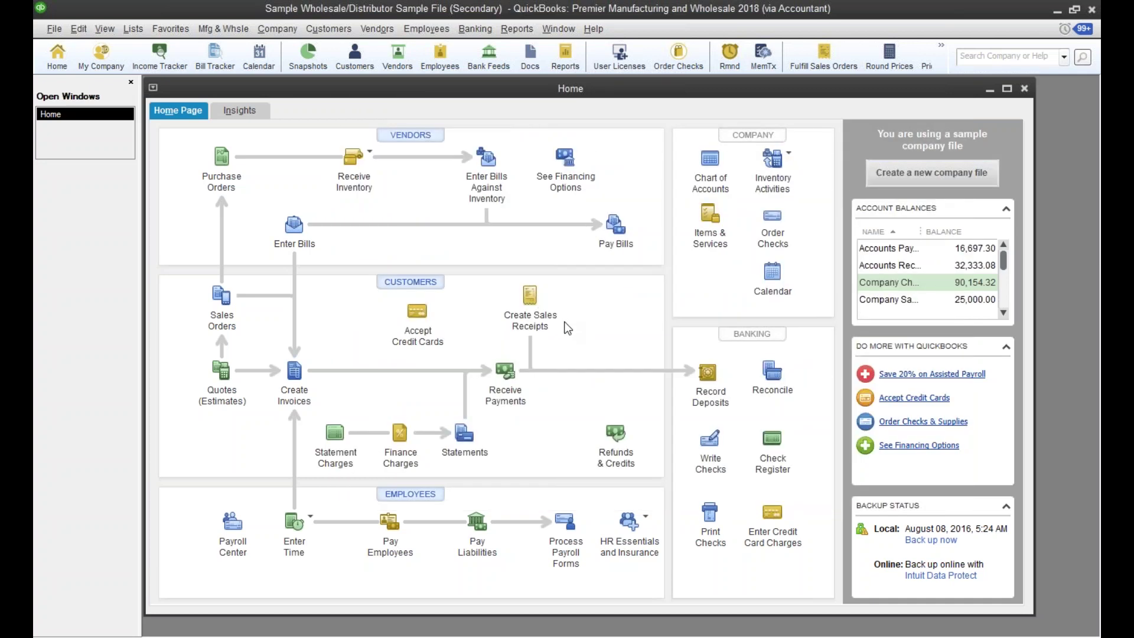
Step: Open the Sales Order Fulfillment Worksheet and look over its sorting options, keeping the current sort order
{"action": "left_click", "coordinate": [818, 61]}
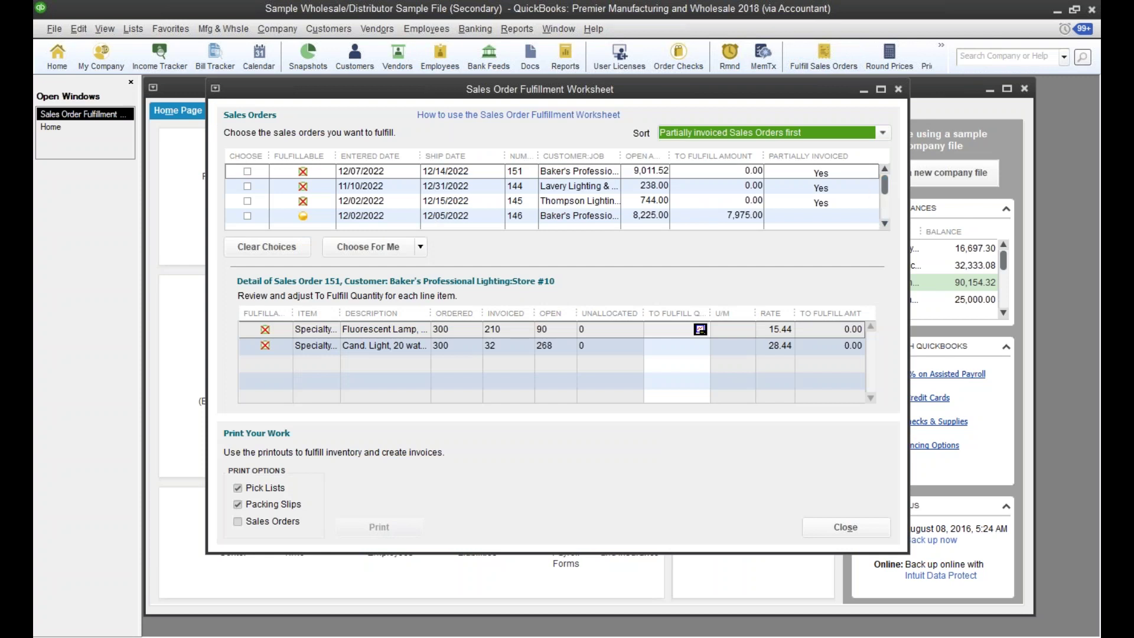
{"action": "left_click", "coordinate": [884, 137]}
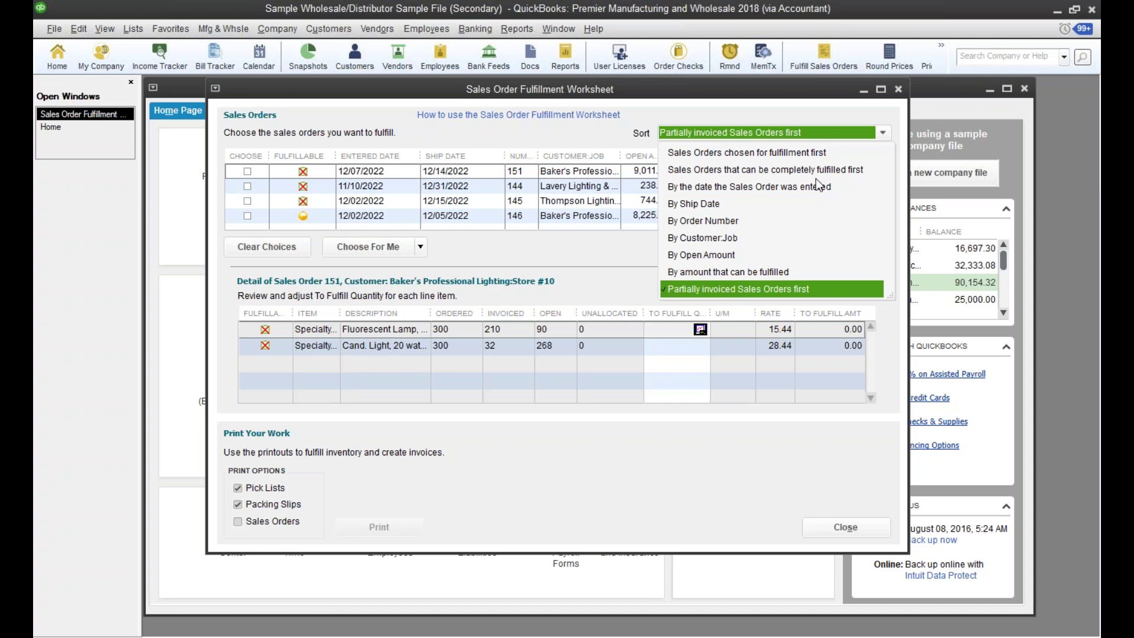
{"action": "left_click", "coordinate": [555, 137]}
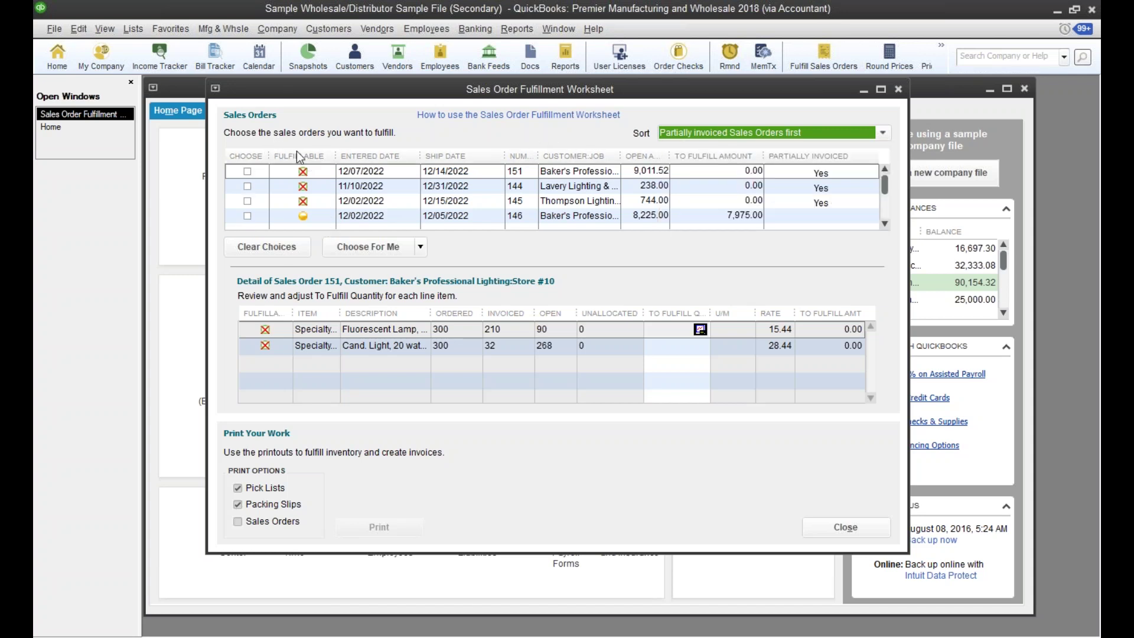
Step: Compare the sales orders sorted by ship date and by amount that can be fulfilled, ending with partially invoiced Sales Orders first
{"action": "left_click", "coordinate": [883, 134]}
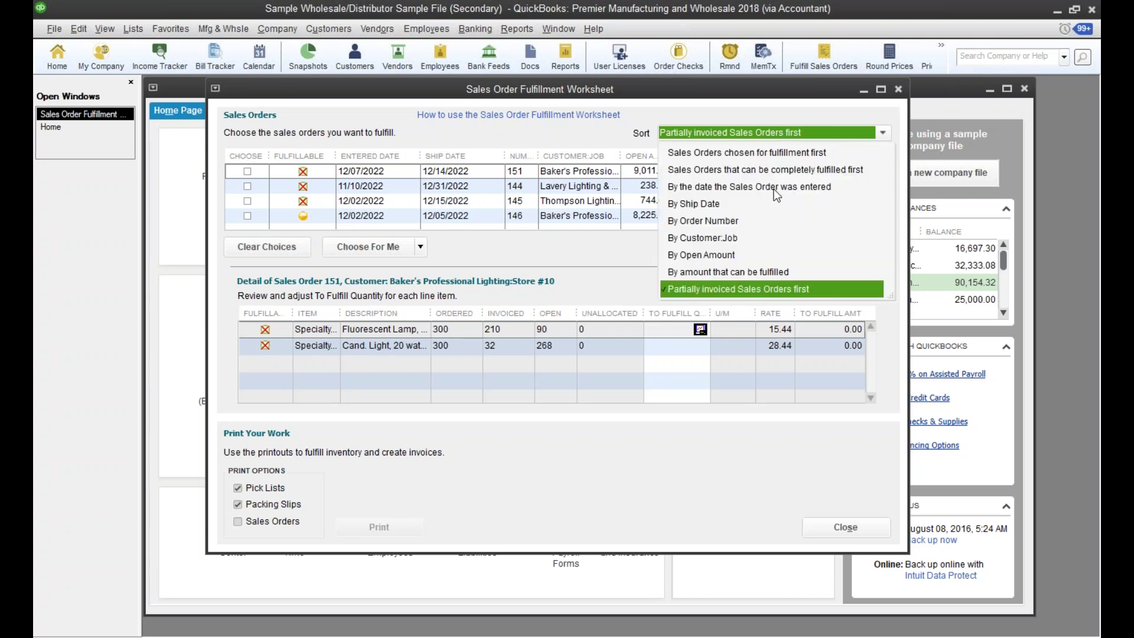
{"action": "left_click", "coordinate": [705, 204]}
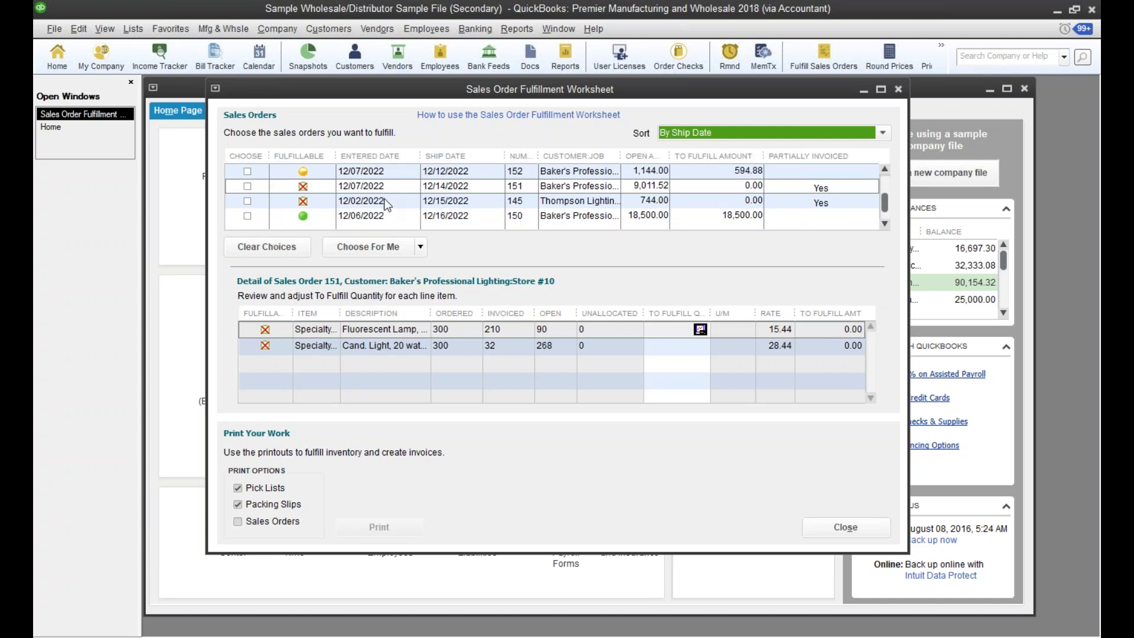
{"action": "left_click", "coordinate": [883, 134]}
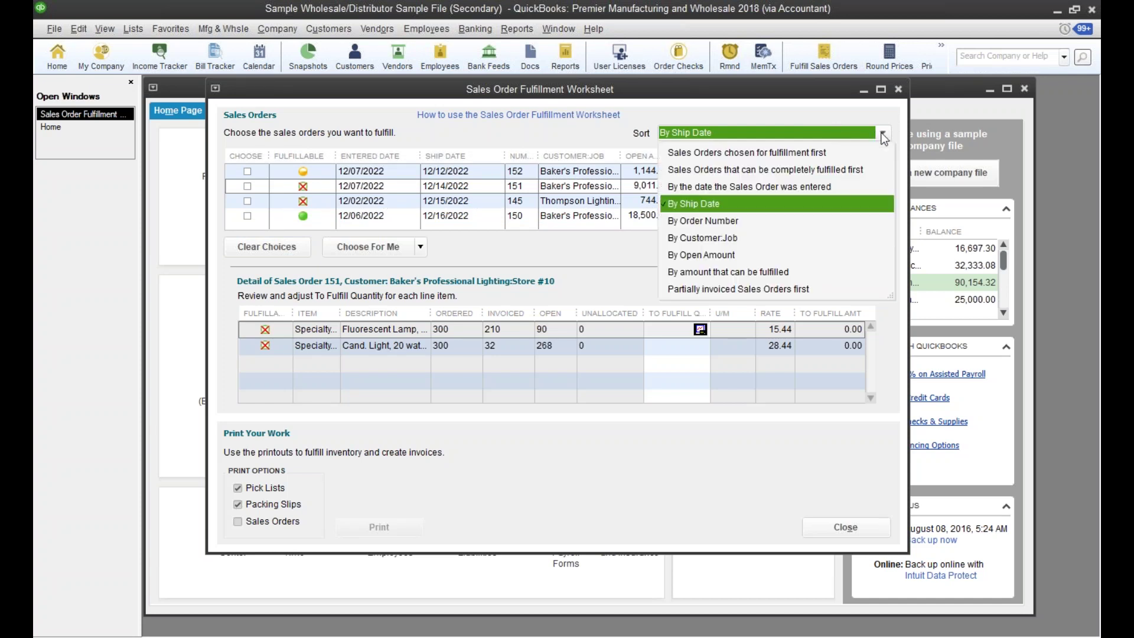
{"action": "left_click", "coordinate": [685, 273]}
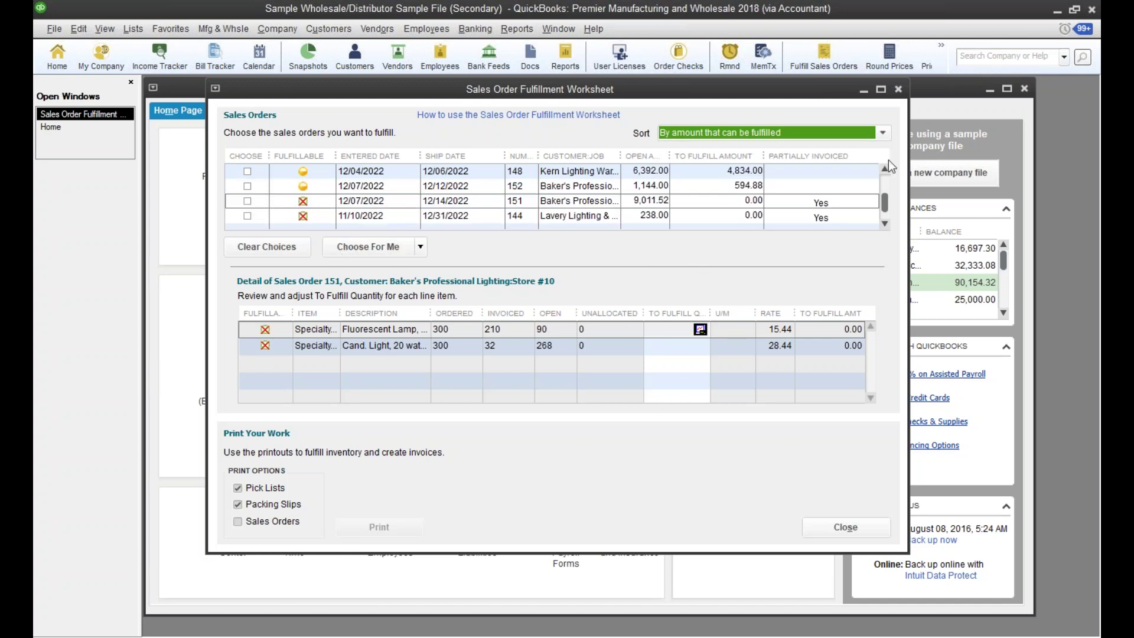
{"action": "left_click_drag", "start_coordinate": [884, 203], "coordinate": [883, 184]}
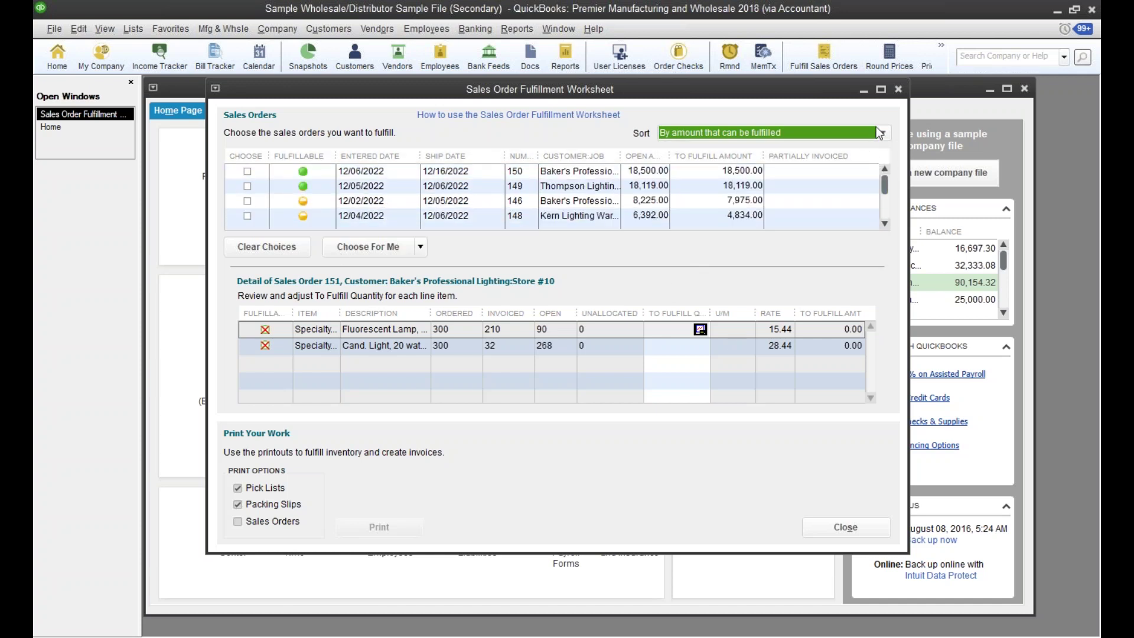
{"action": "left_click", "coordinate": [880, 133]}
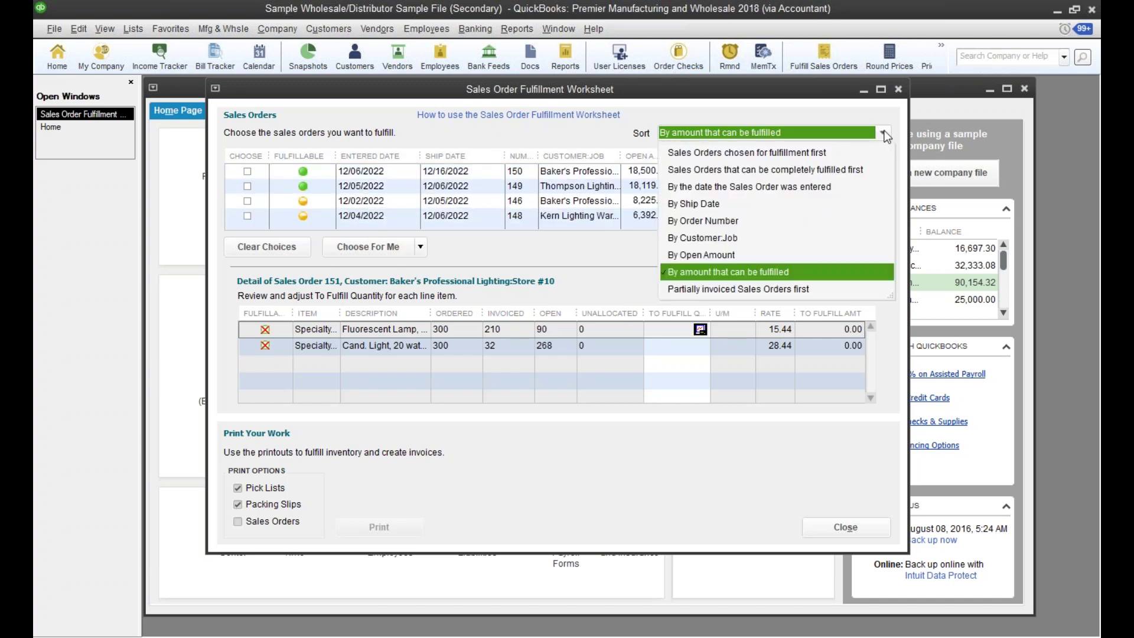
{"action": "left_click", "coordinate": [781, 291]}
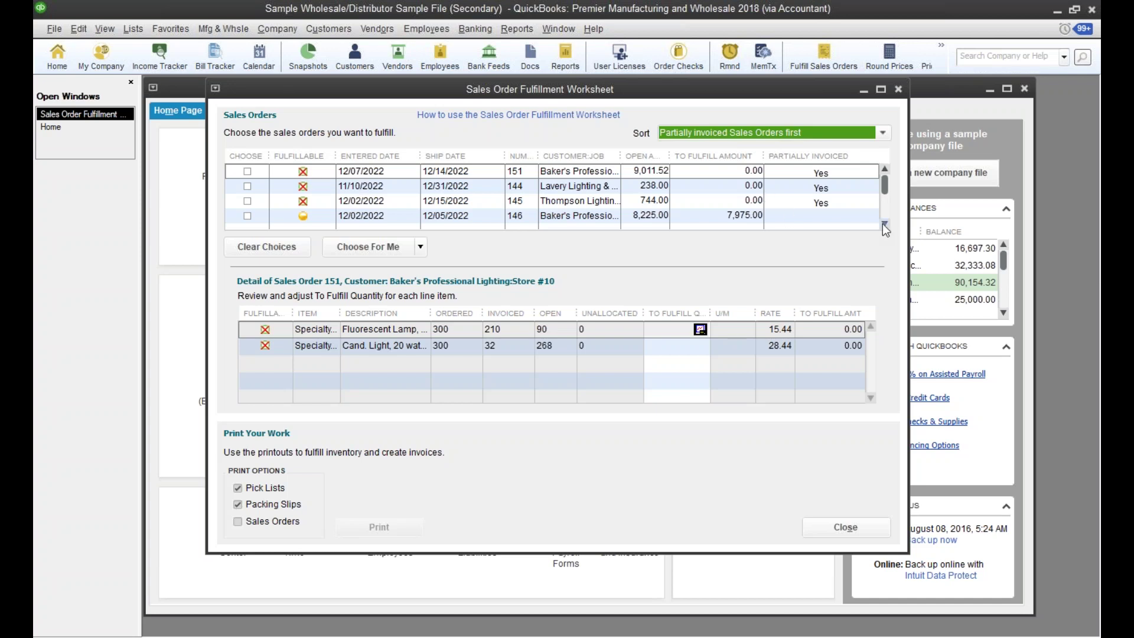
Step: Examine the line-item details of sales orders 146 and 150 in the fulfillment worksheet
{"action": "left_click", "coordinate": [318, 218]}
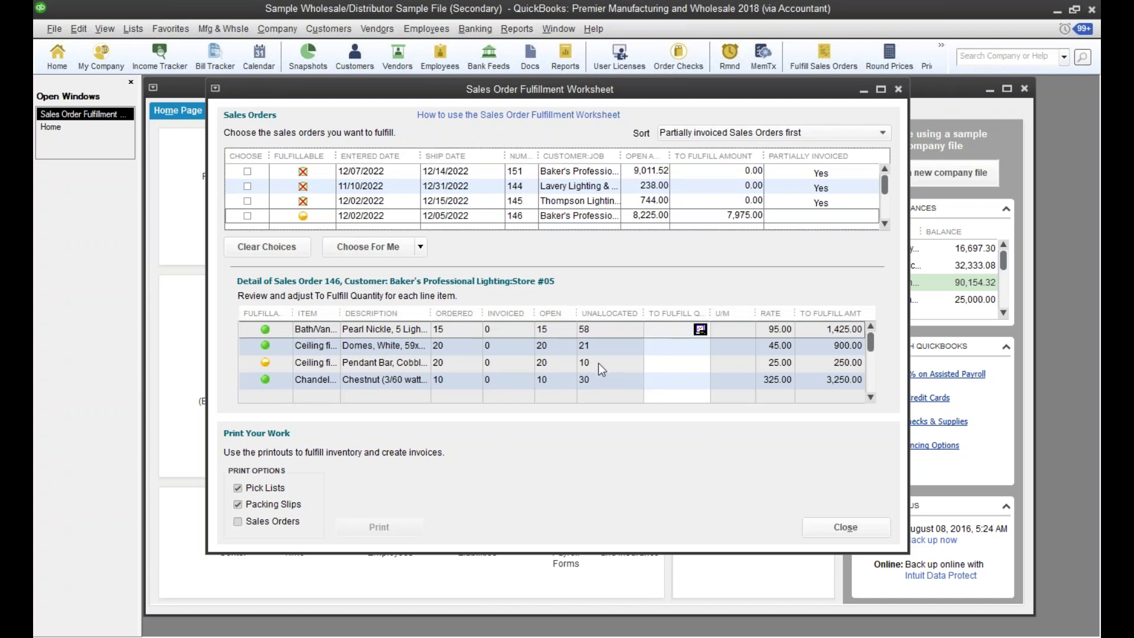
{"action": "left_click", "coordinate": [884, 223]}
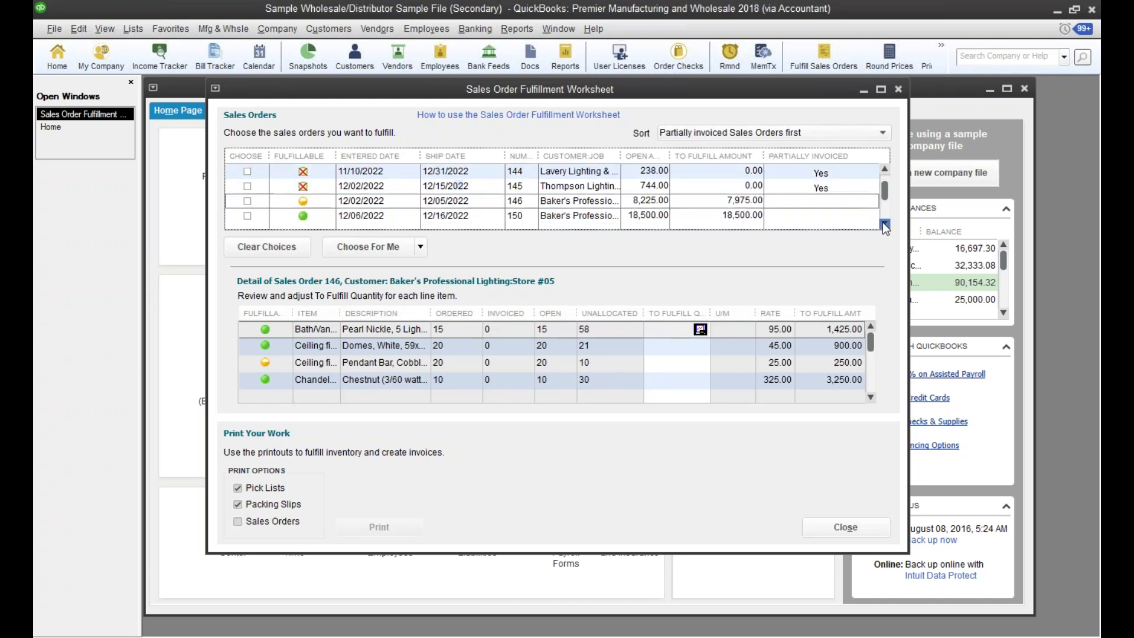
{"action": "left_click", "coordinate": [386, 217]}
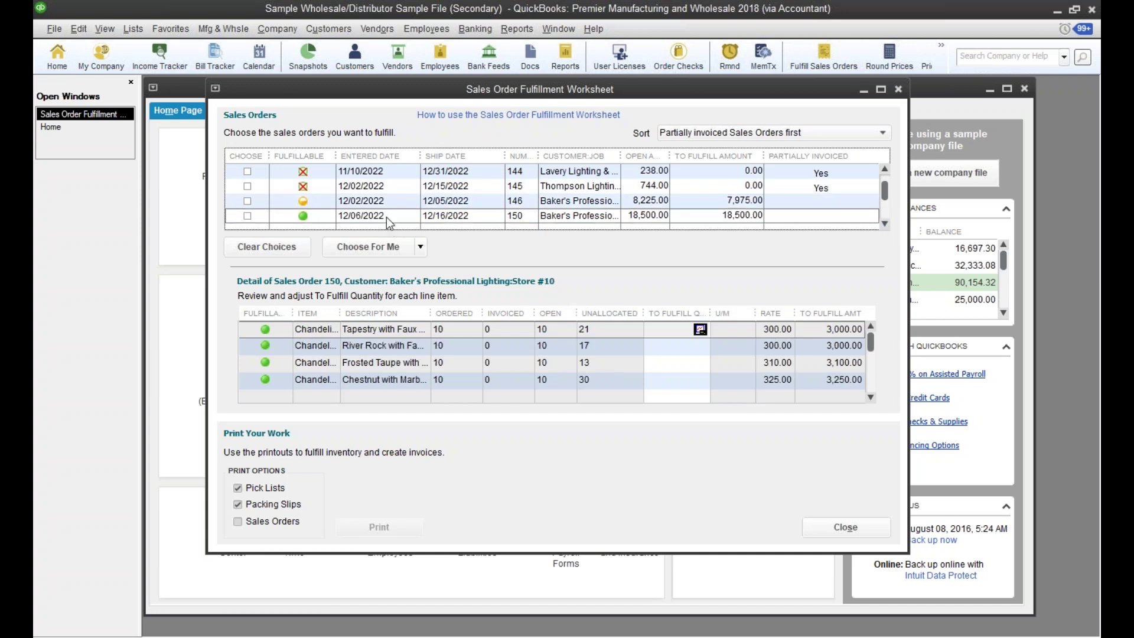
Step: Have the worksheet automatically choose all orders with largest potential revenue for fulfillment
{"action": "left_click", "coordinate": [884, 224]}
{"action": "left_click", "coordinate": [884, 223]}
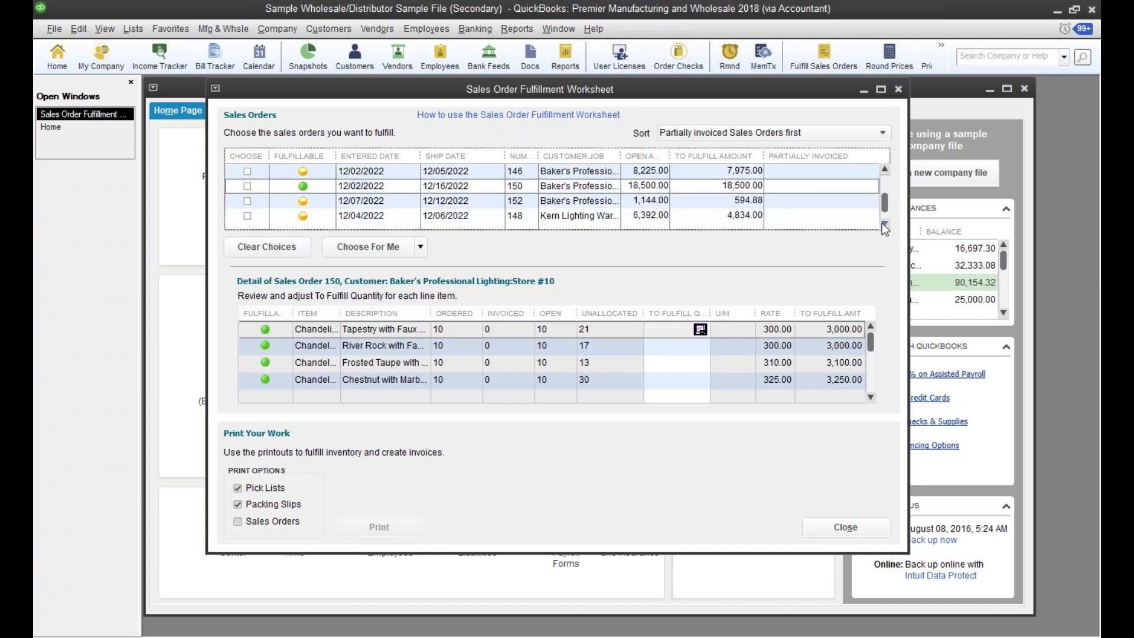
{"action": "left_click", "coordinate": [884, 224]}
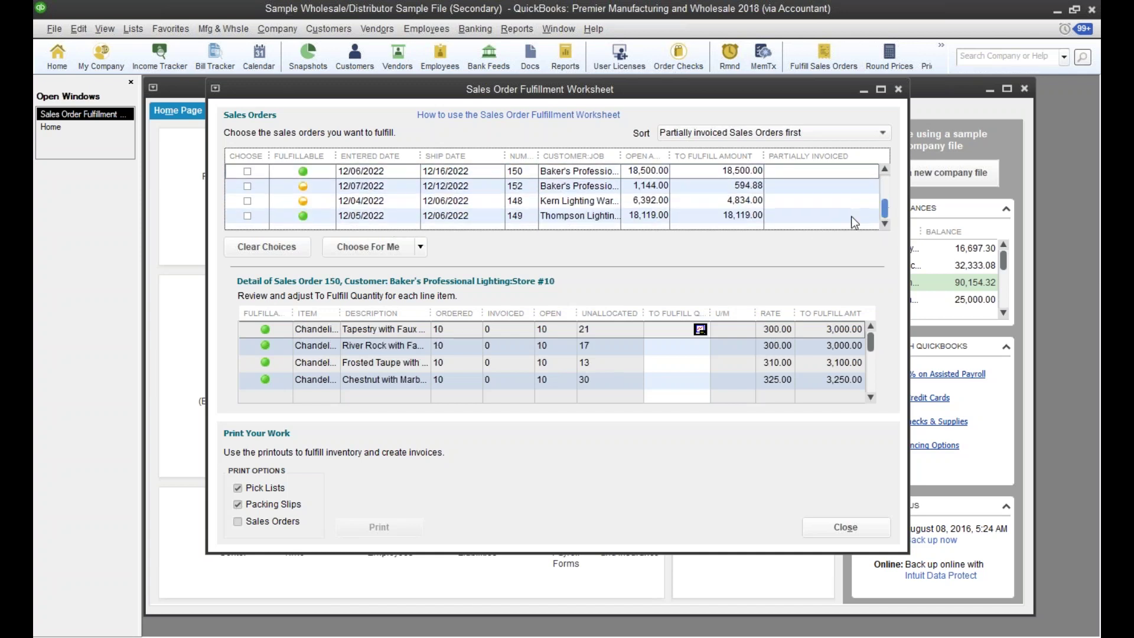
{"action": "left_click", "coordinate": [419, 247]}
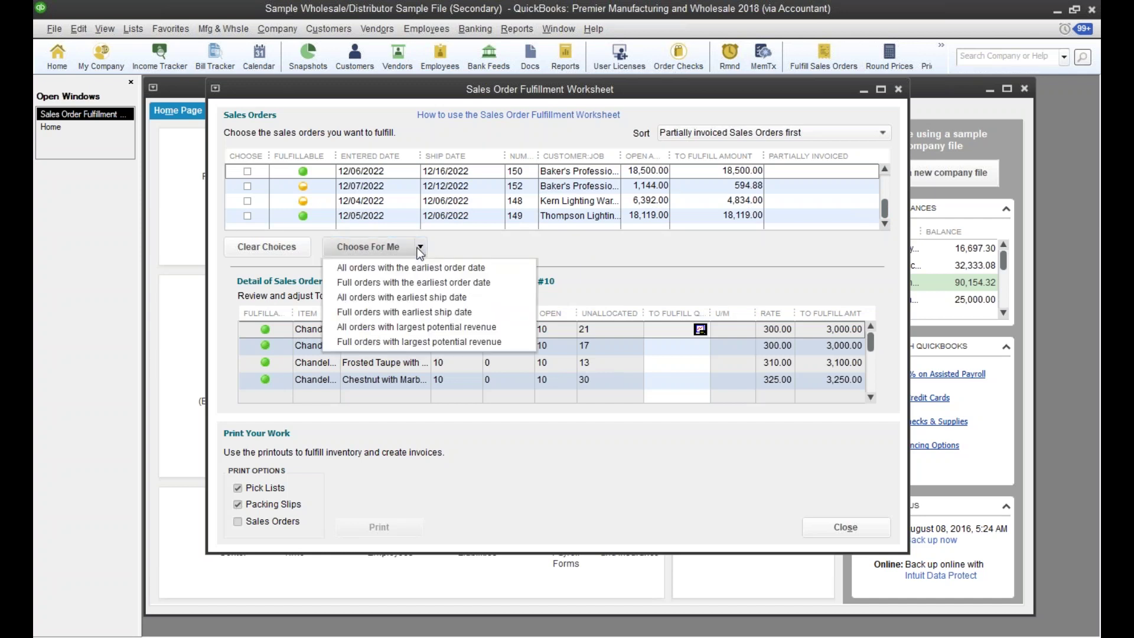
{"action": "left_click", "coordinate": [494, 331]}
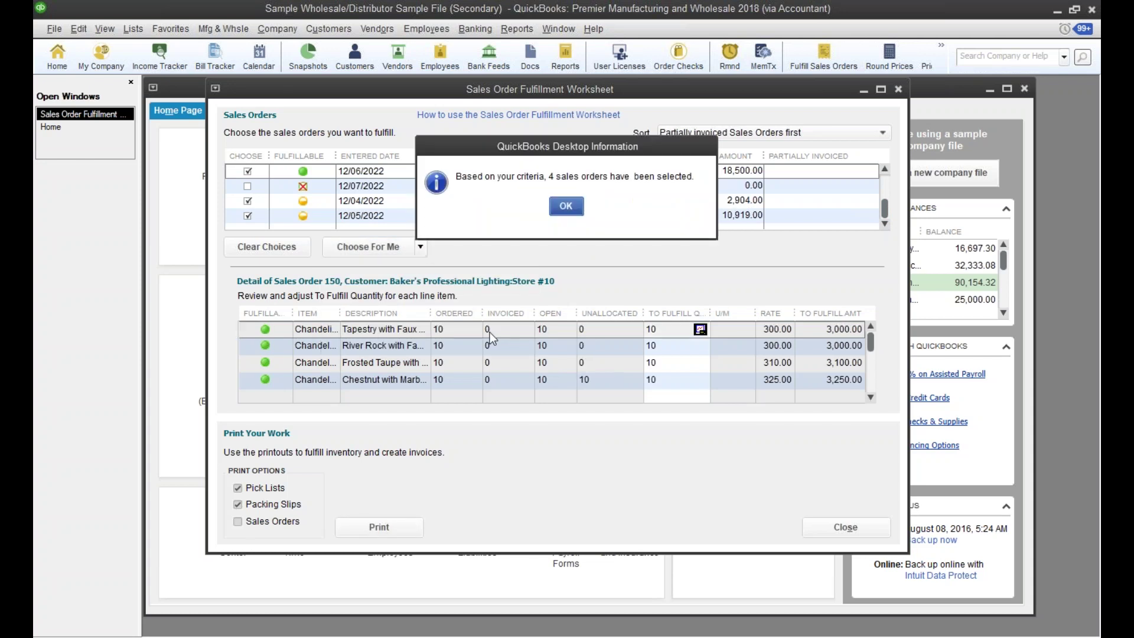
Step: Accept the automatic sales order selection and close the Sales Order Fulfillment Worksheet without printing
{"action": "left_click", "coordinate": [566, 206]}
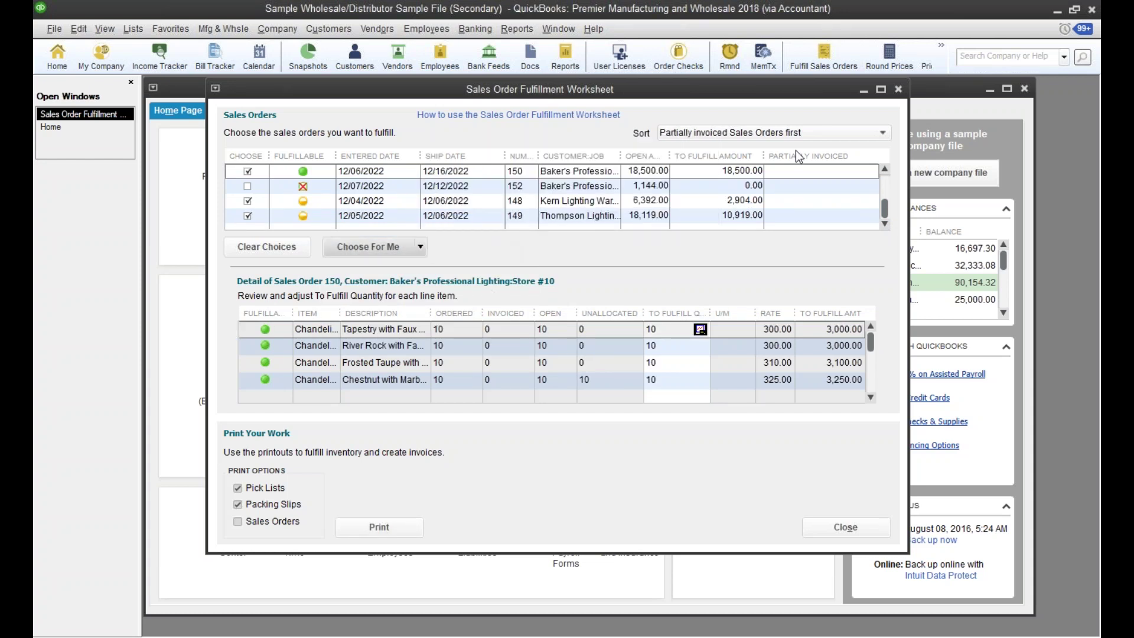
{"action": "mouse_move", "coordinate": [887, 218]}
{"action": "left_mouse_down"}
{"action": "mouse_move", "coordinate": [883, 165]}
{"action": "mouse_move", "coordinate": [881, 226]}
{"action": "left_mouse_up"}
{"action": "left_click", "coordinate": [859, 531]}
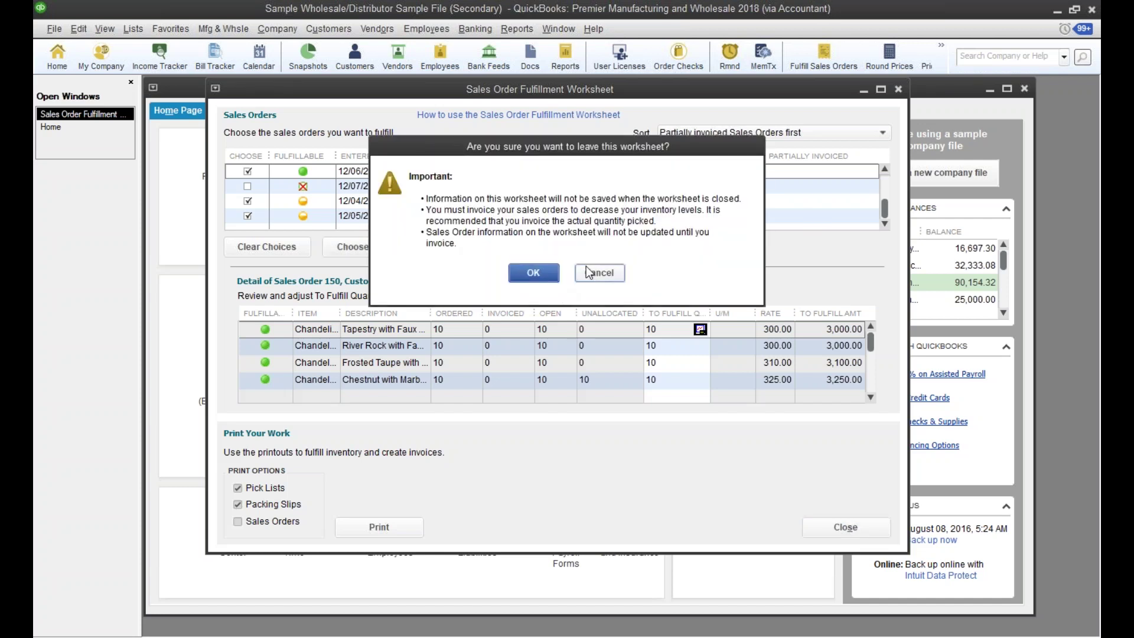
{"action": "left_click", "coordinate": [536, 274]}
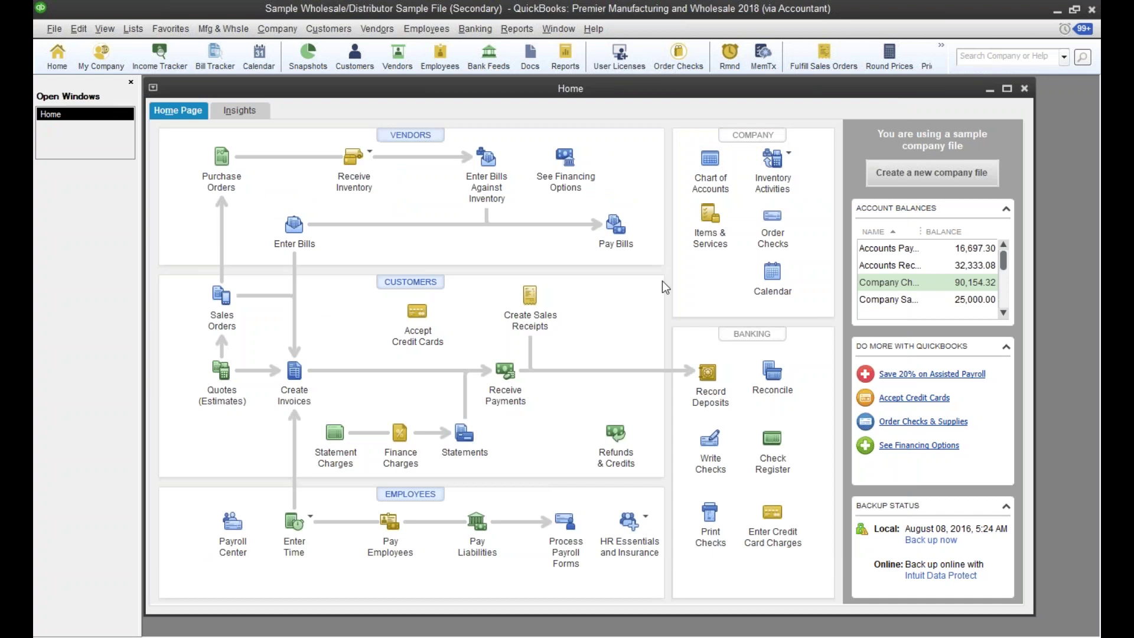
Step: View the Inventory Center, return to the Home page and look over the available inventory activities
{"action": "left_click", "coordinate": [776, 166]}
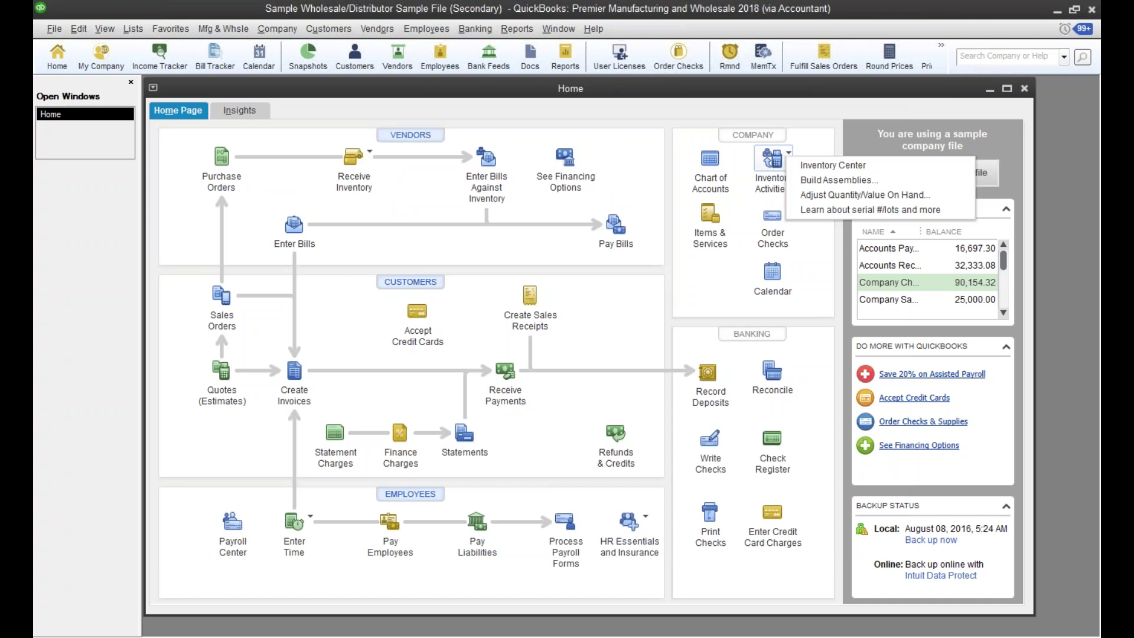
{"action": "left_click", "coordinate": [852, 164]}
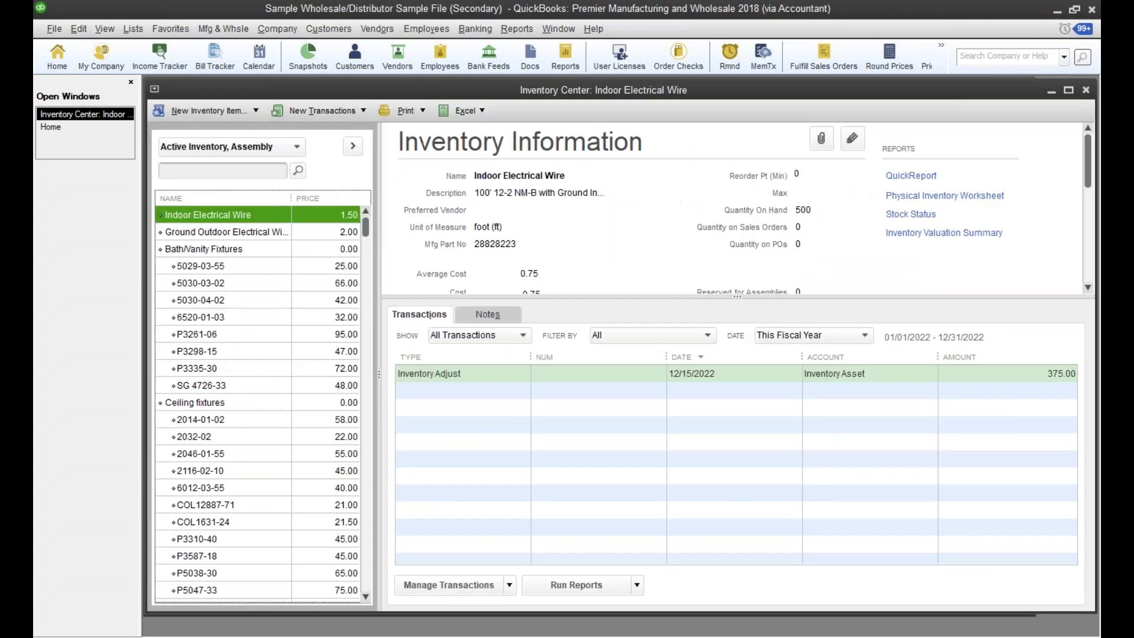
{"action": "left_click", "coordinate": [49, 127]}
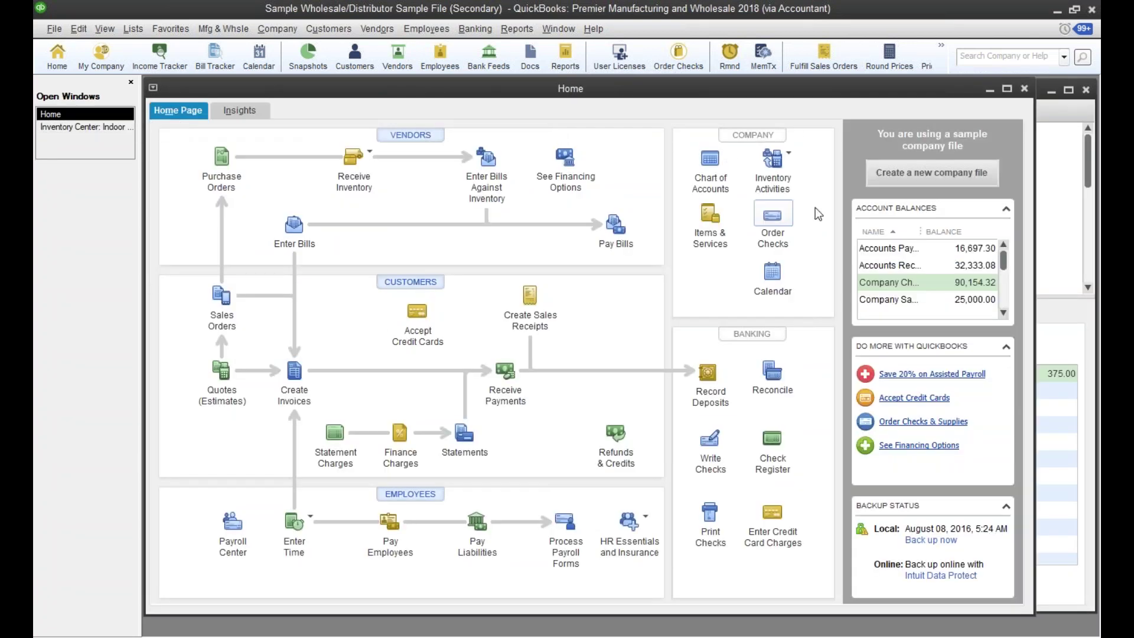
{"action": "left_click", "coordinate": [787, 152]}
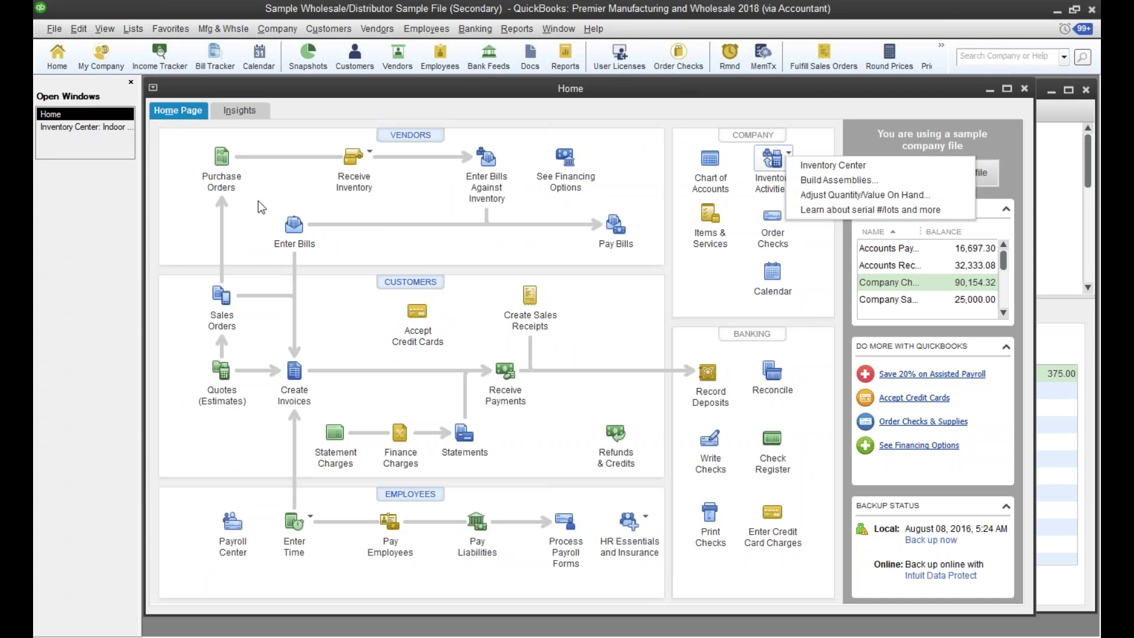
Step: Open the Price Level List and examine the Special Discount level's adjustment direction and rounding, leaving it unchanged
{"action": "left_click", "coordinate": [133, 29]}
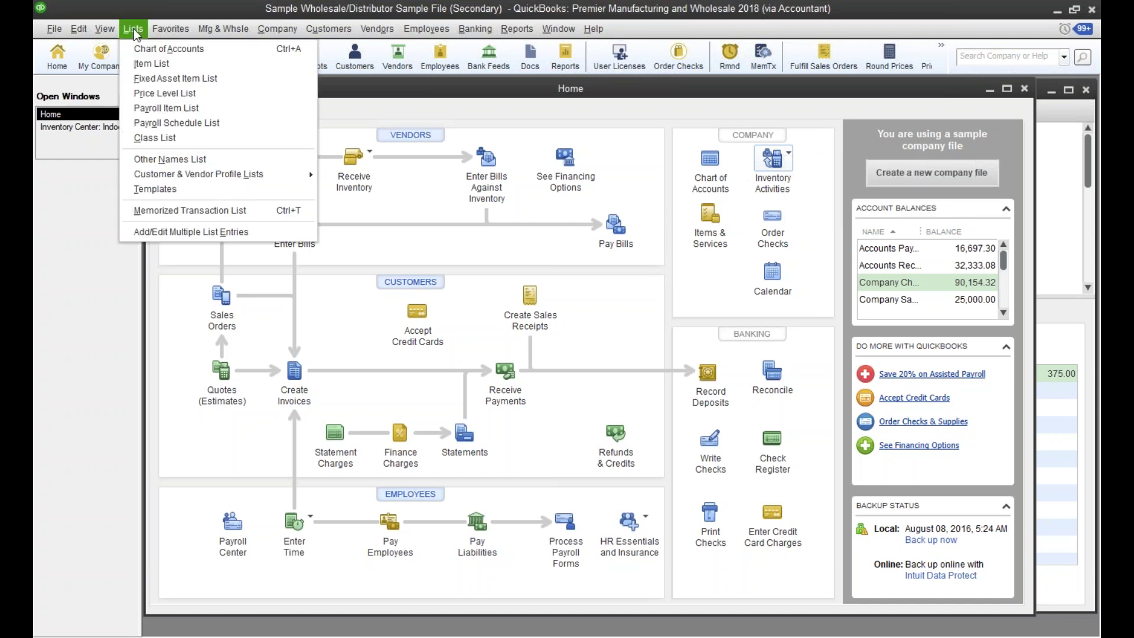
{"action": "left_click", "coordinate": [137, 98]}
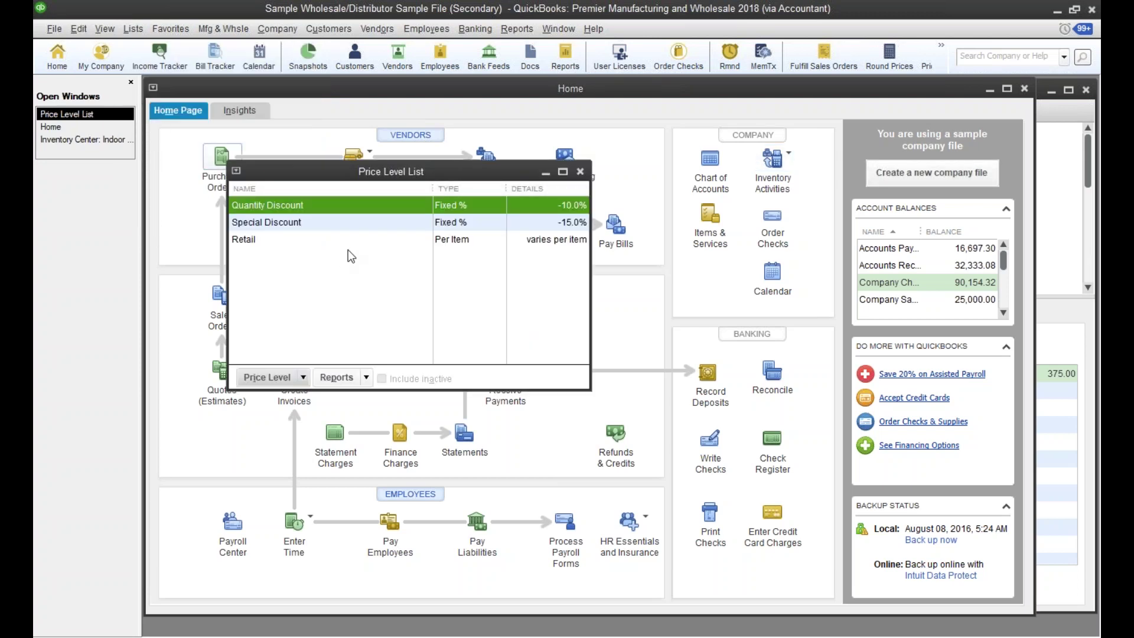
{"action": "left_click", "coordinate": [352, 220]}
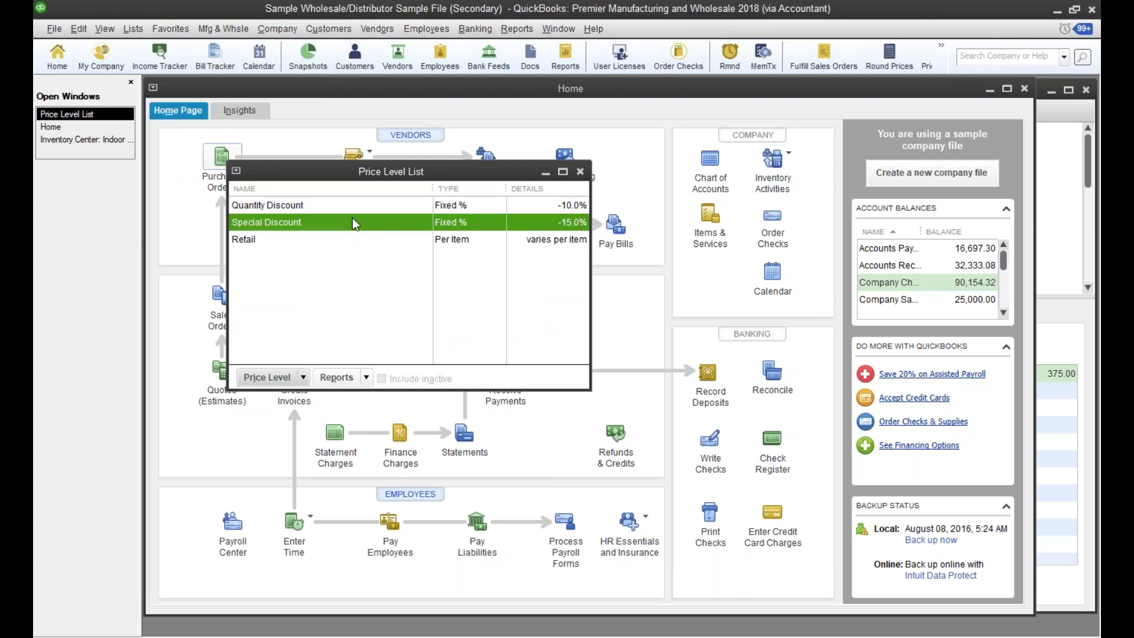
{"action": "double_click", "coordinate": [322, 222]}
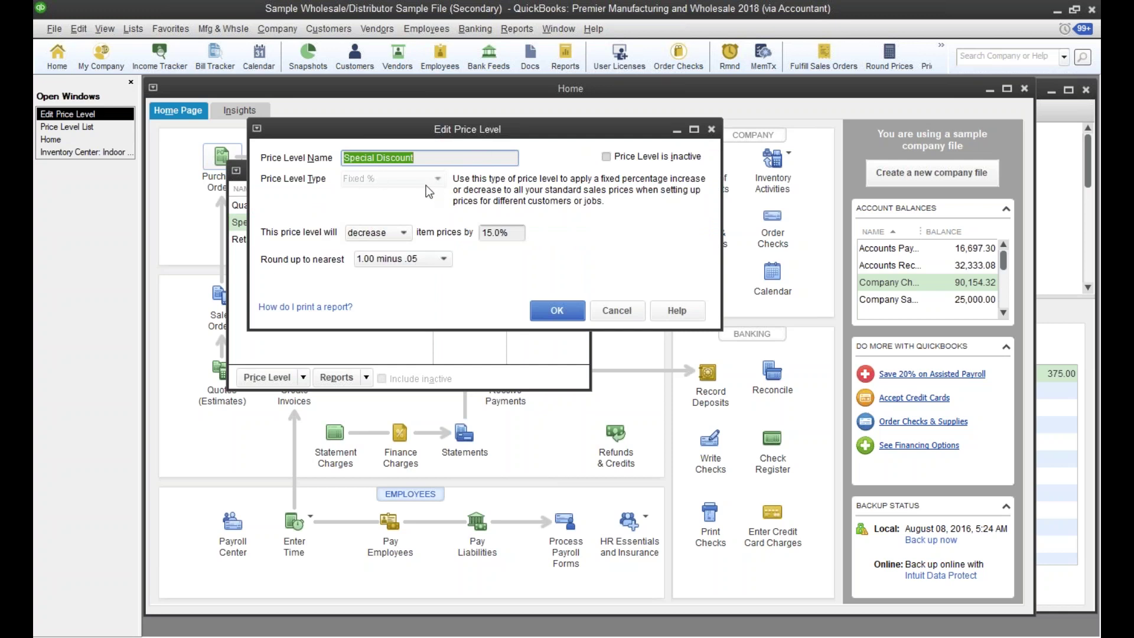
{"action": "left_click", "coordinate": [399, 234]}
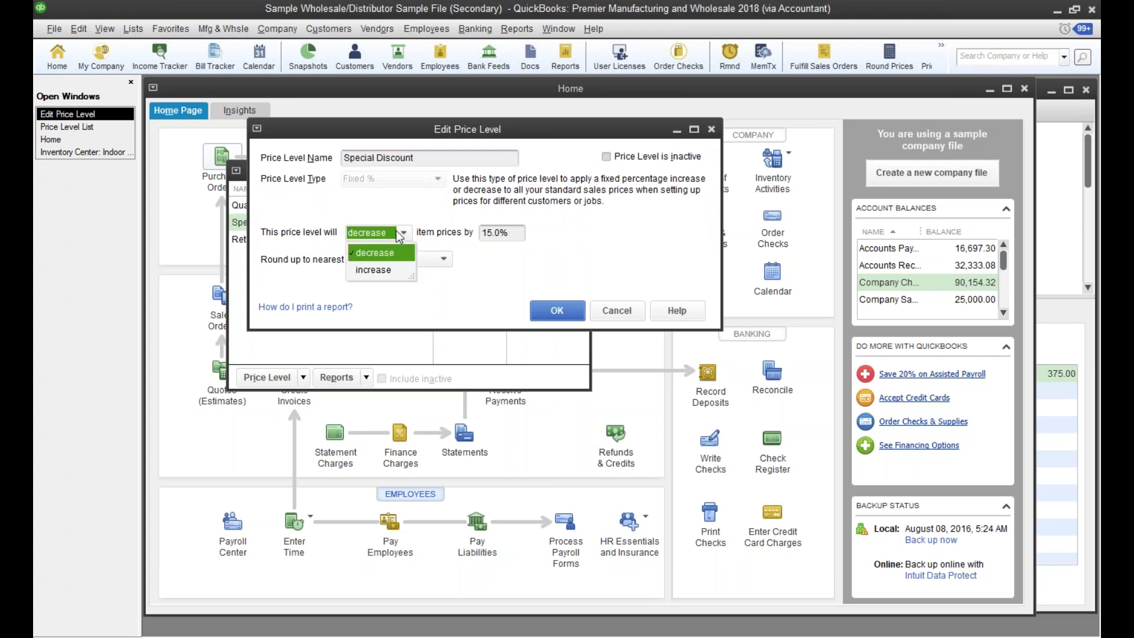
{"action": "left_click", "coordinate": [506, 269]}
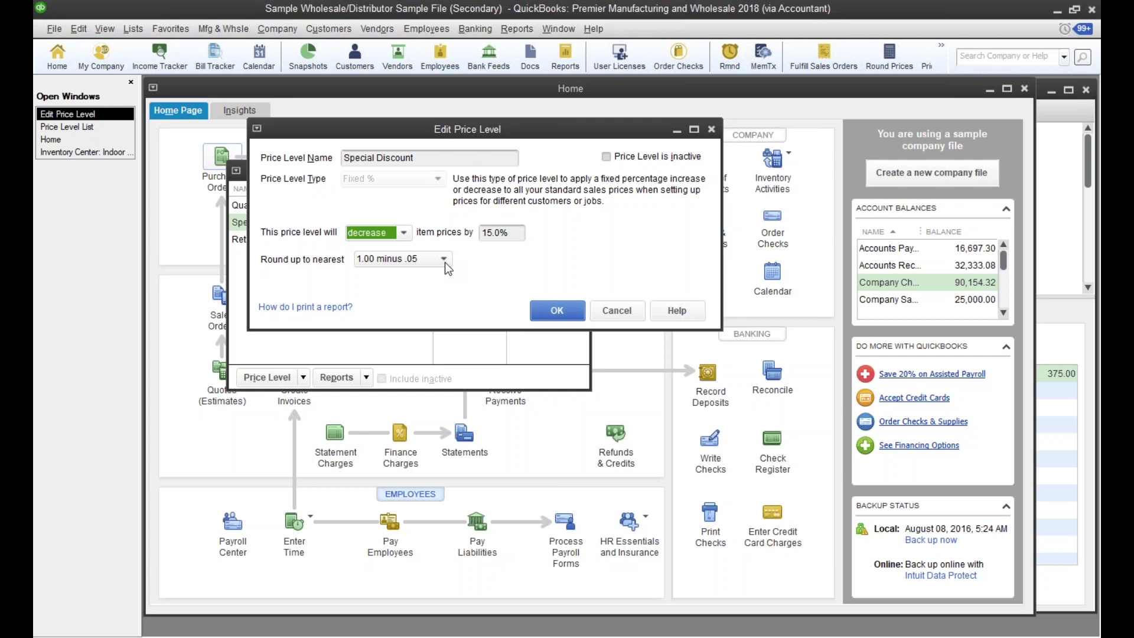
{"action": "left_click", "coordinate": [614, 310]}
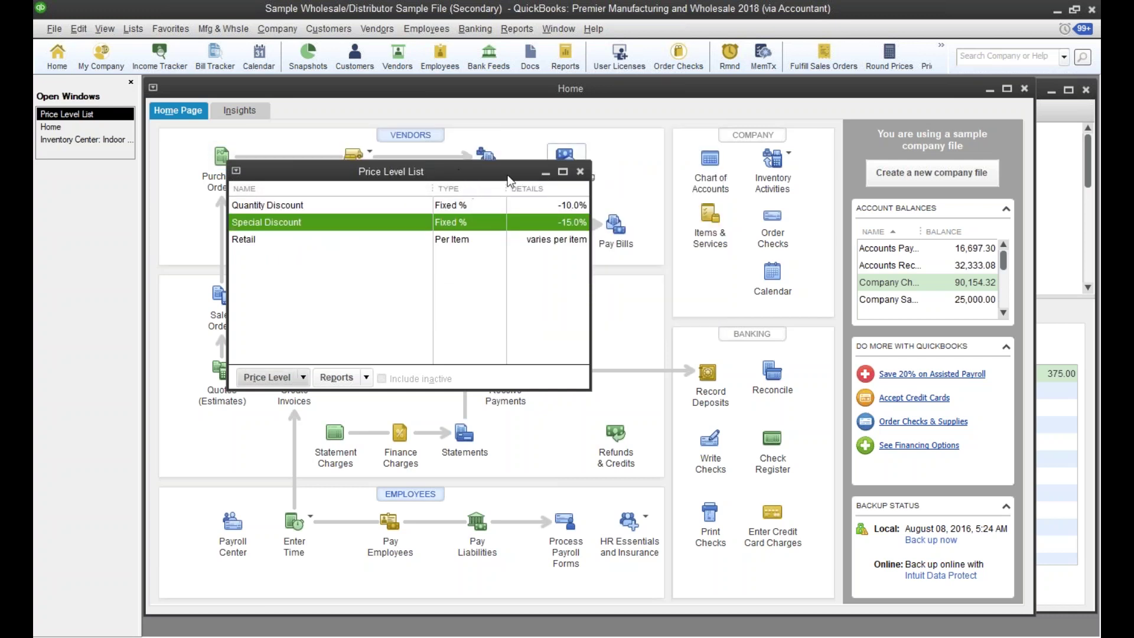
Step: Look over the price level choices in Kern Lighting Warehouse's payment settings in the Customer Center, cancelling without assigning one
{"action": "left_click_drag", "start_coordinate": [507, 176], "coordinate": [919, 150]}
{"action": "left_click", "coordinate": [418, 290]}
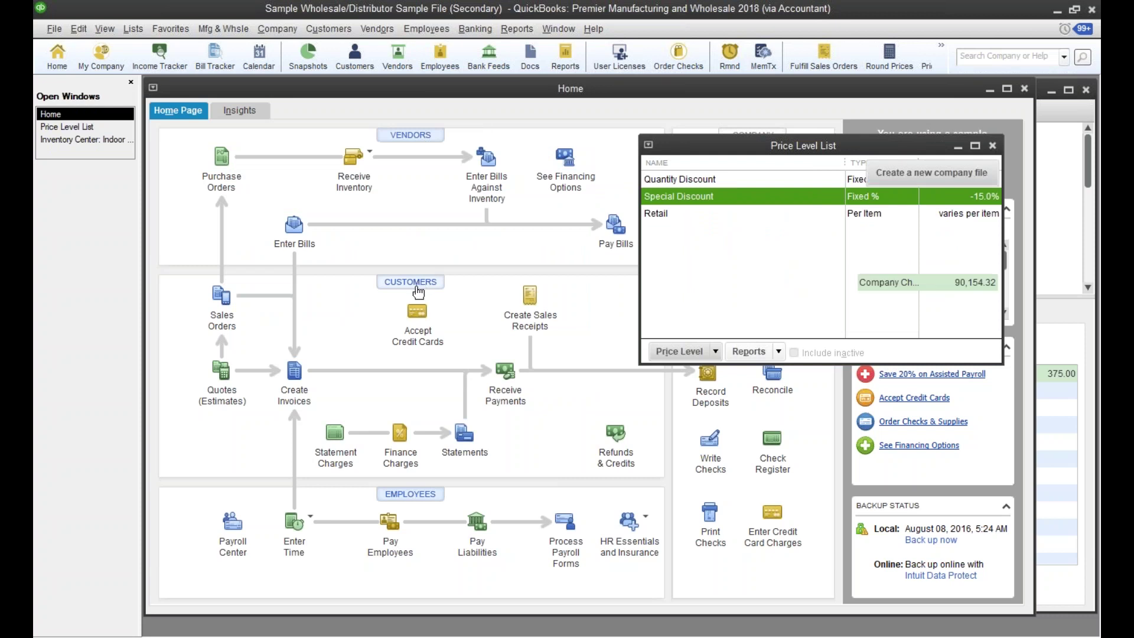
{"action": "left_click", "coordinate": [416, 287]}
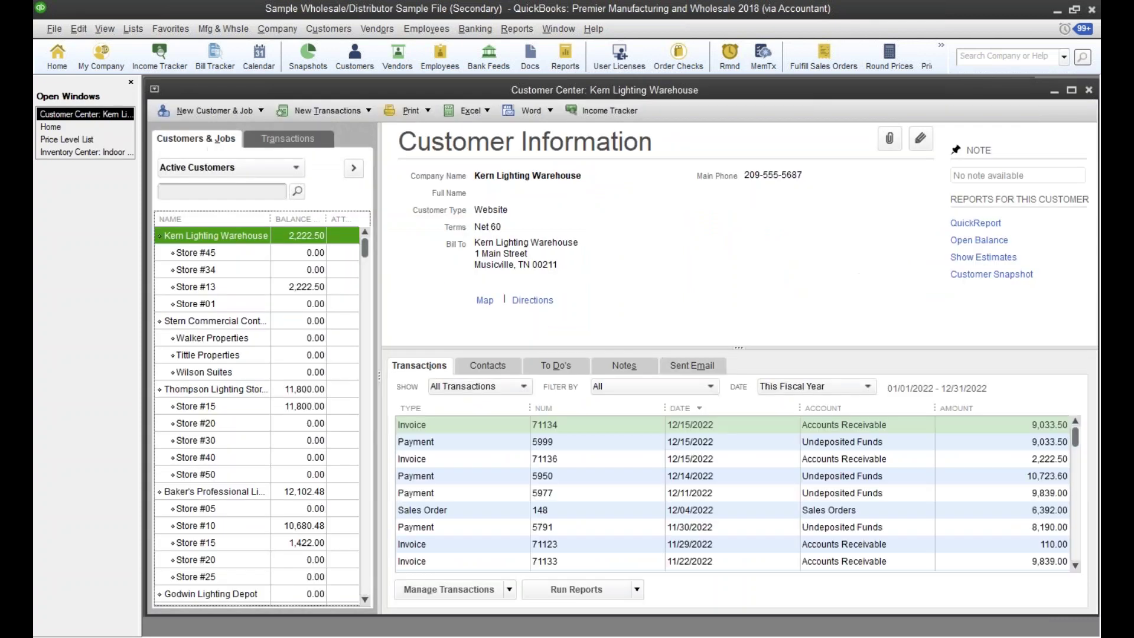
{"action": "left_click", "coordinate": [920, 140]}
{"action": "left_click", "coordinate": [227, 218]}
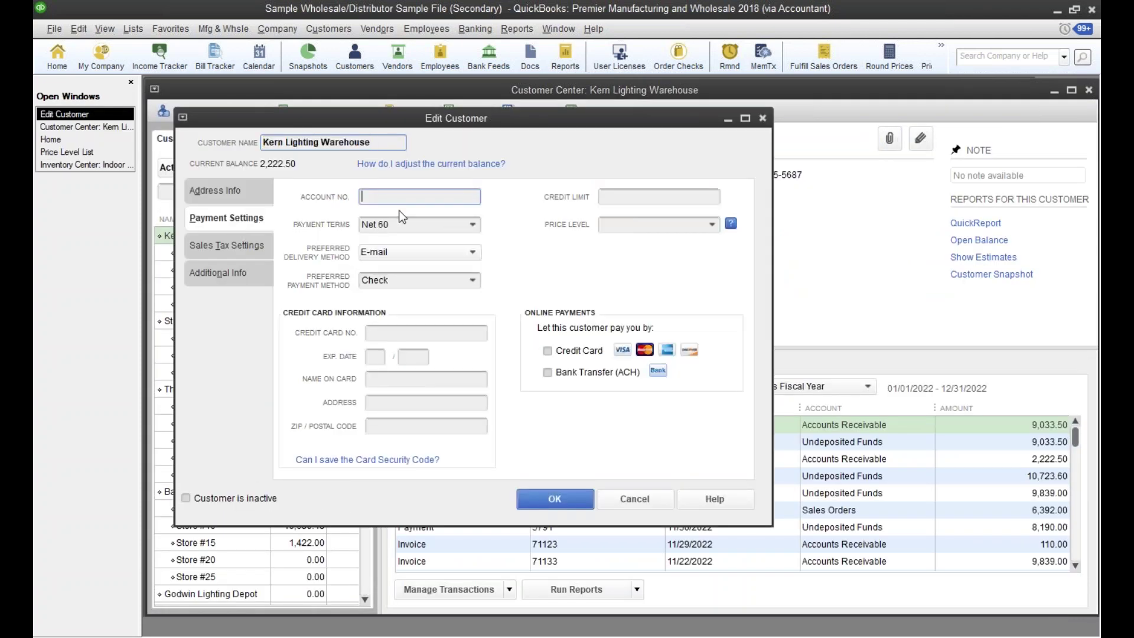
{"action": "left_click", "coordinate": [712, 225]}
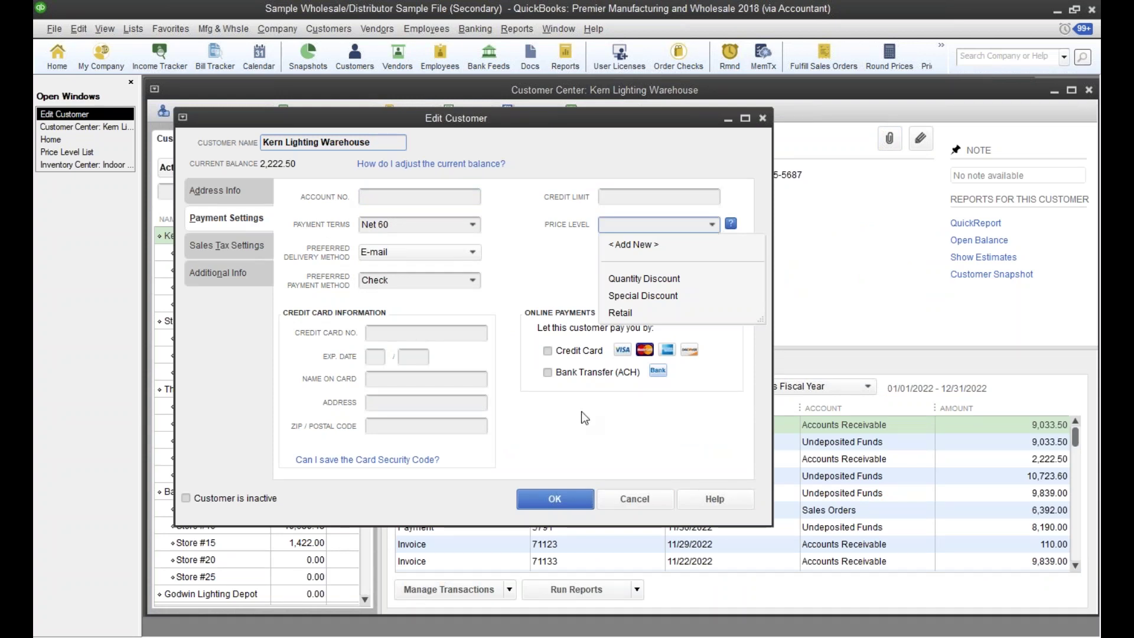
{"action": "left_click", "coordinate": [646, 503]}
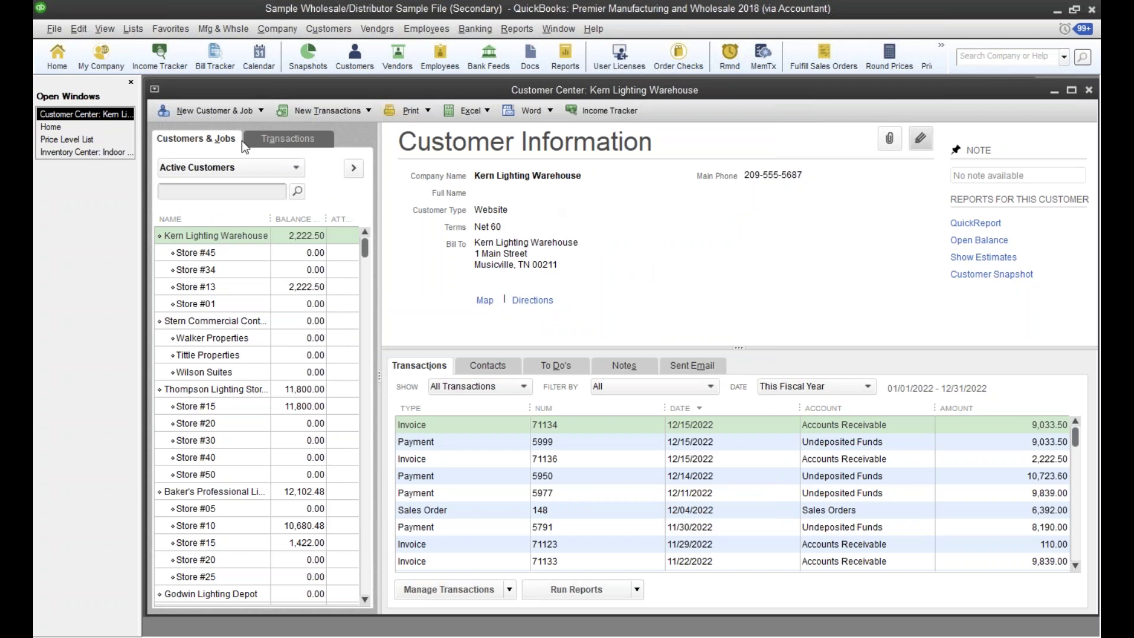
Step: Return to the Price Level List and review the Special Discount level's percentage and rounding settings again without saving changes
{"action": "left_click", "coordinate": [66, 141]}
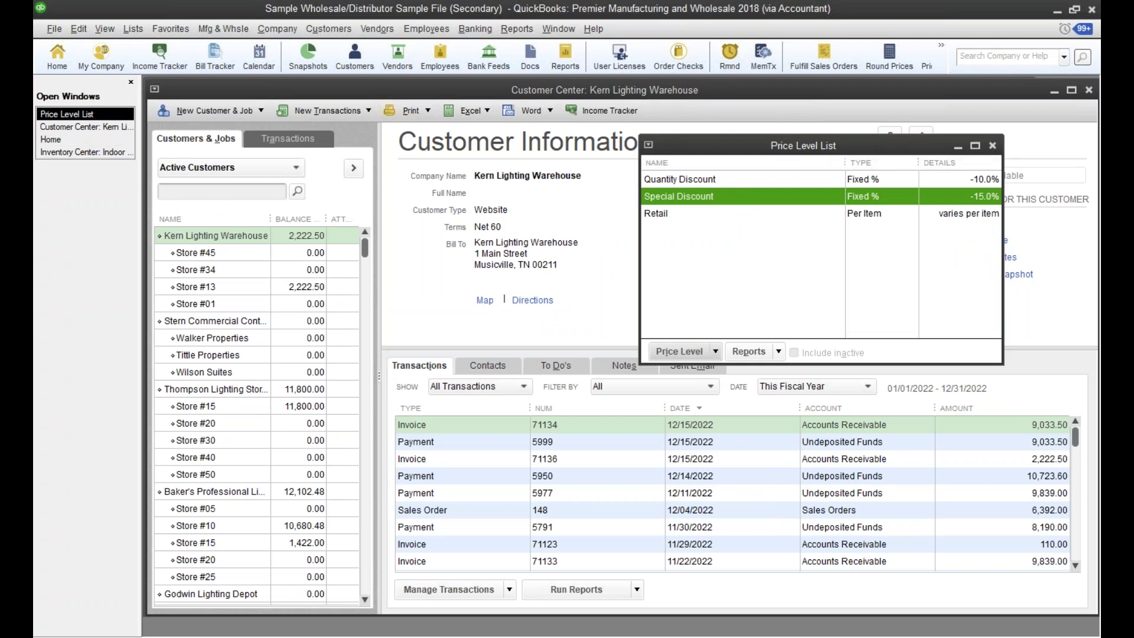
{"action": "double_click", "coordinate": [715, 201]}
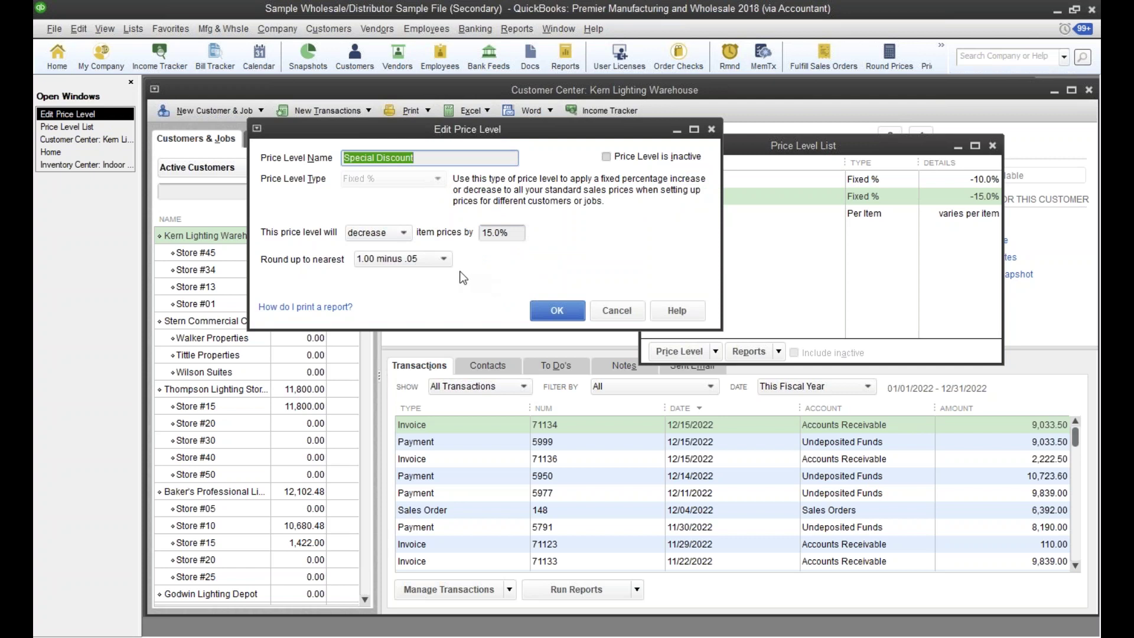
{"action": "left_click", "coordinate": [623, 311]}
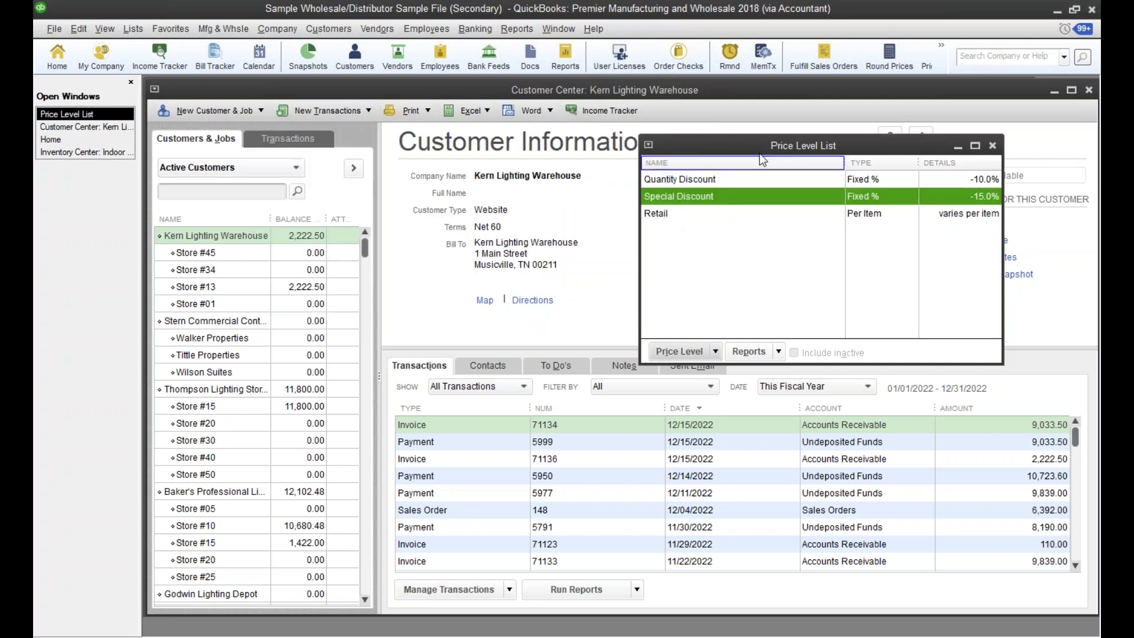
Step: Examine the per-item custom prices and item marking in the Retail price level, closing it without saving
{"action": "left_click_drag", "start_coordinate": [757, 145], "coordinate": [598, 164]}
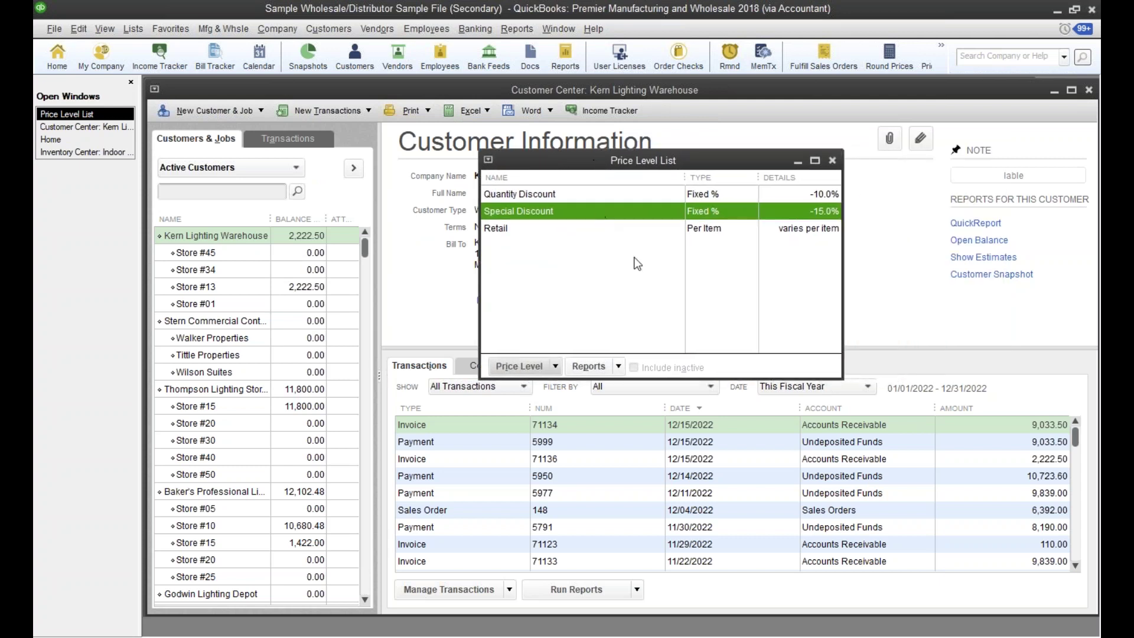
{"action": "double_click", "coordinate": [509, 227]}
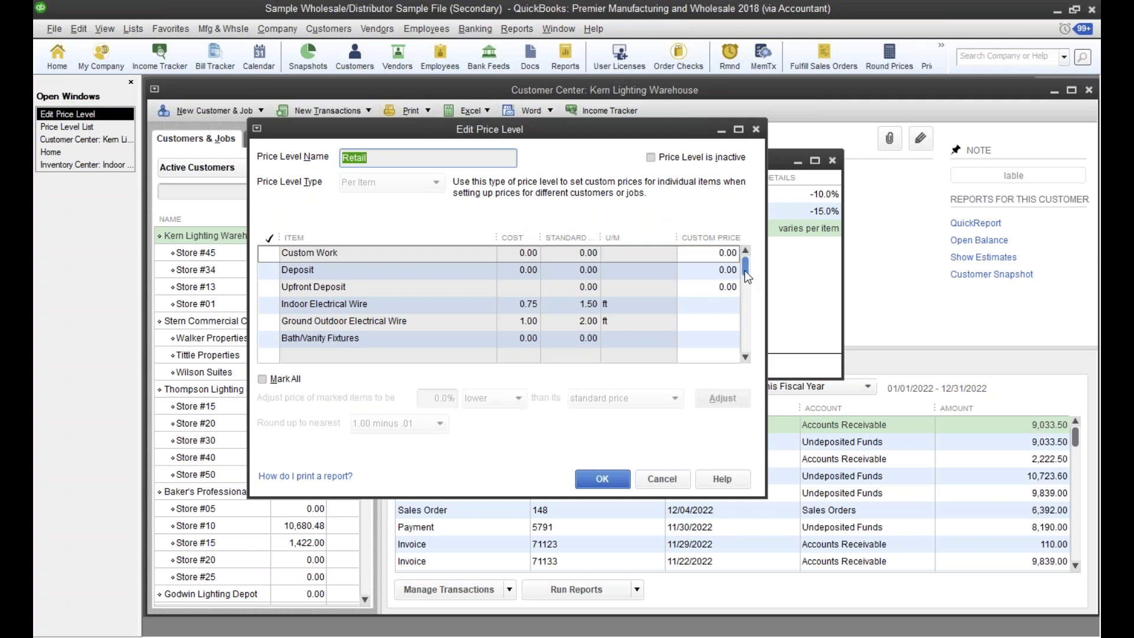
{"action": "left_click_drag", "start_coordinate": [747, 274], "coordinate": [748, 279]}
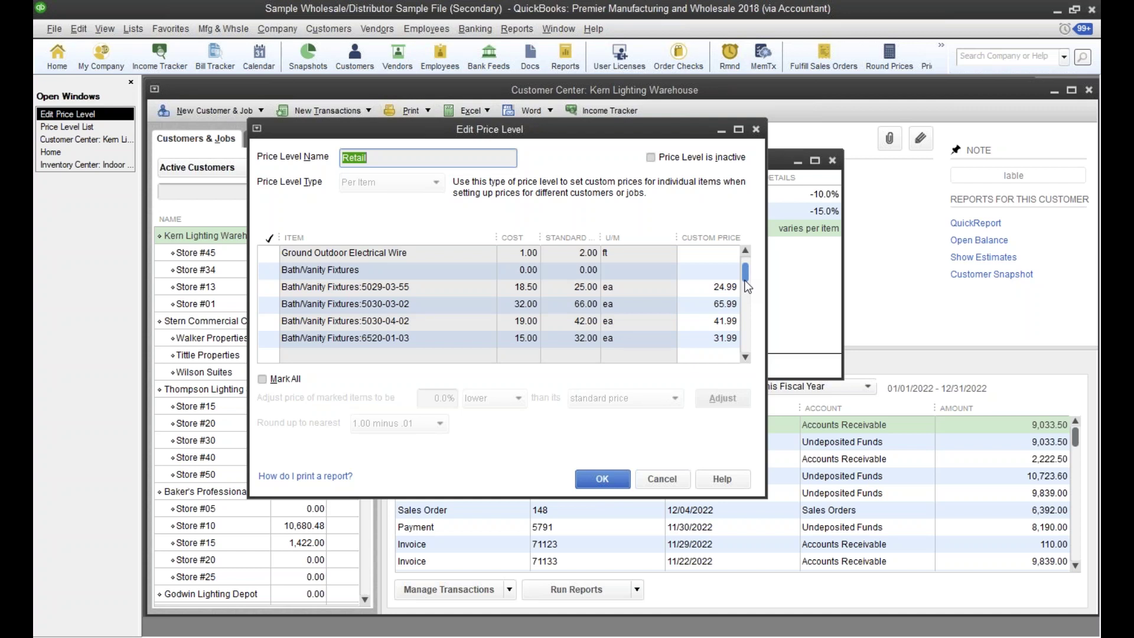
{"action": "left_click", "coordinate": [745, 292]}
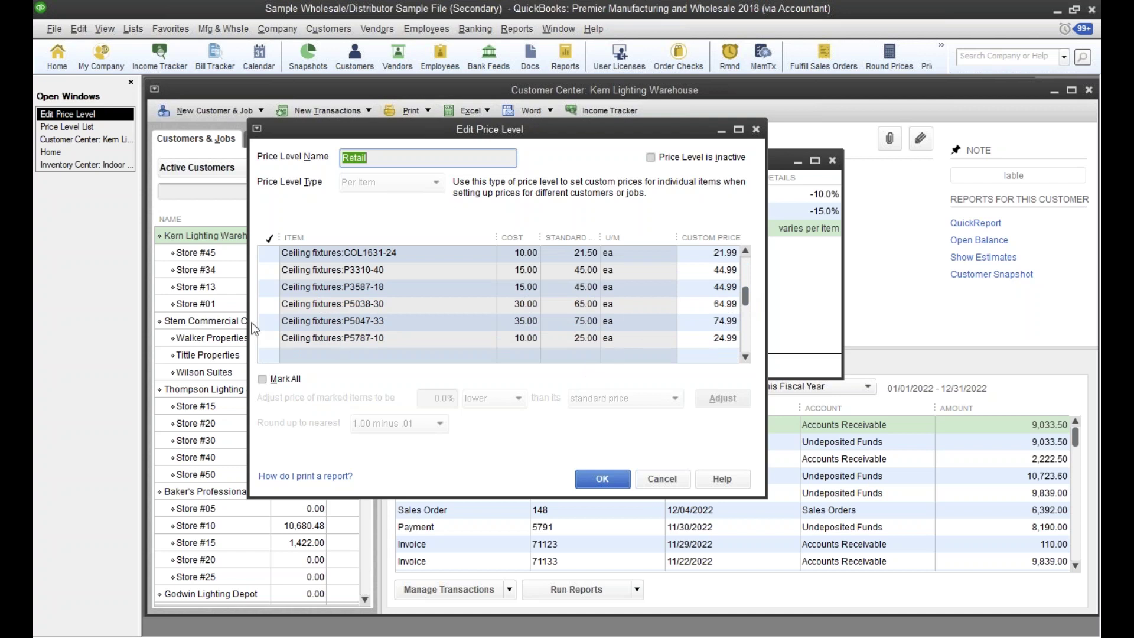
{"action": "left_click", "coordinate": [263, 301]}
{"action": "left_click", "coordinate": [263, 300]}
{"action": "left_click", "coordinate": [660, 479]}
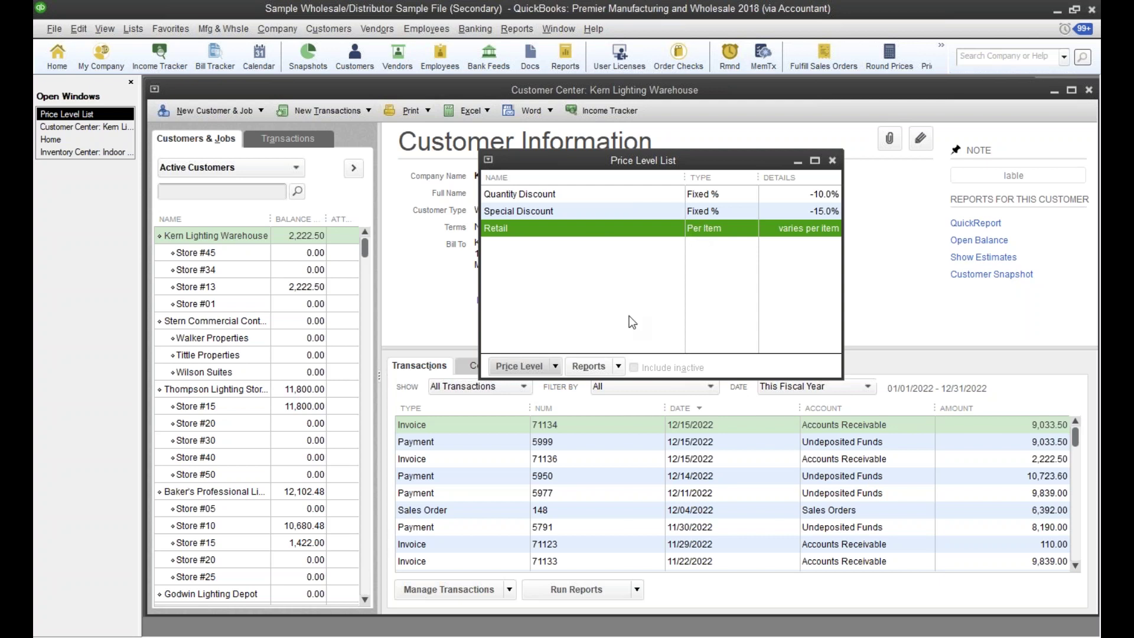
Step: Start a new price level to compare the Fixed % and Per Item types, and cancel it without saving
{"action": "right_click", "coordinate": [604, 313]}
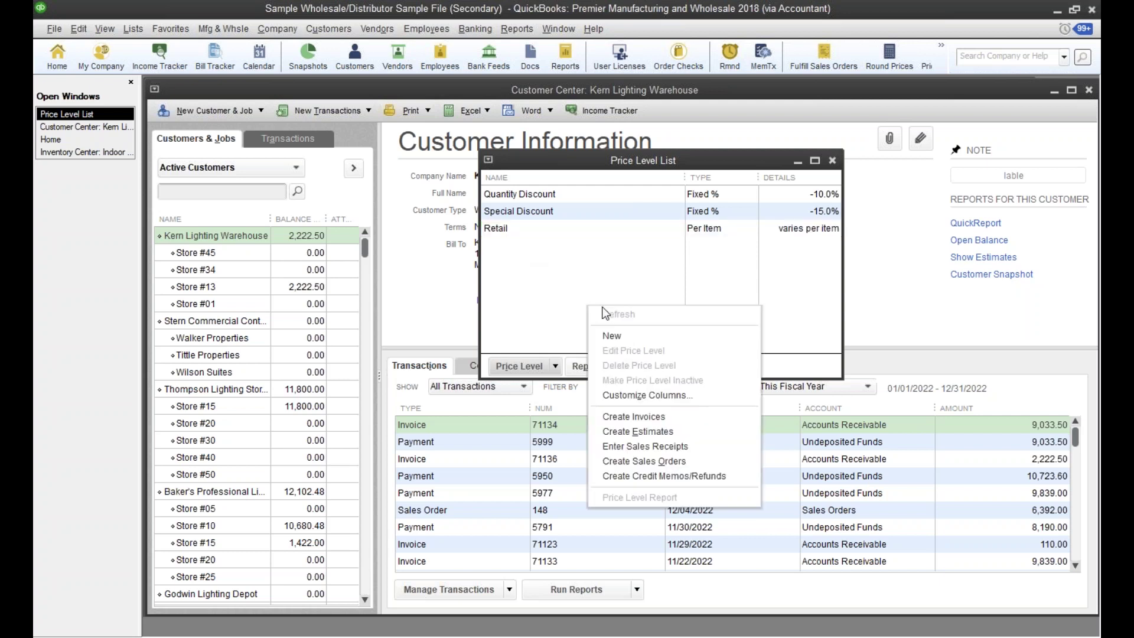
{"action": "left_click", "coordinate": [630, 332]}
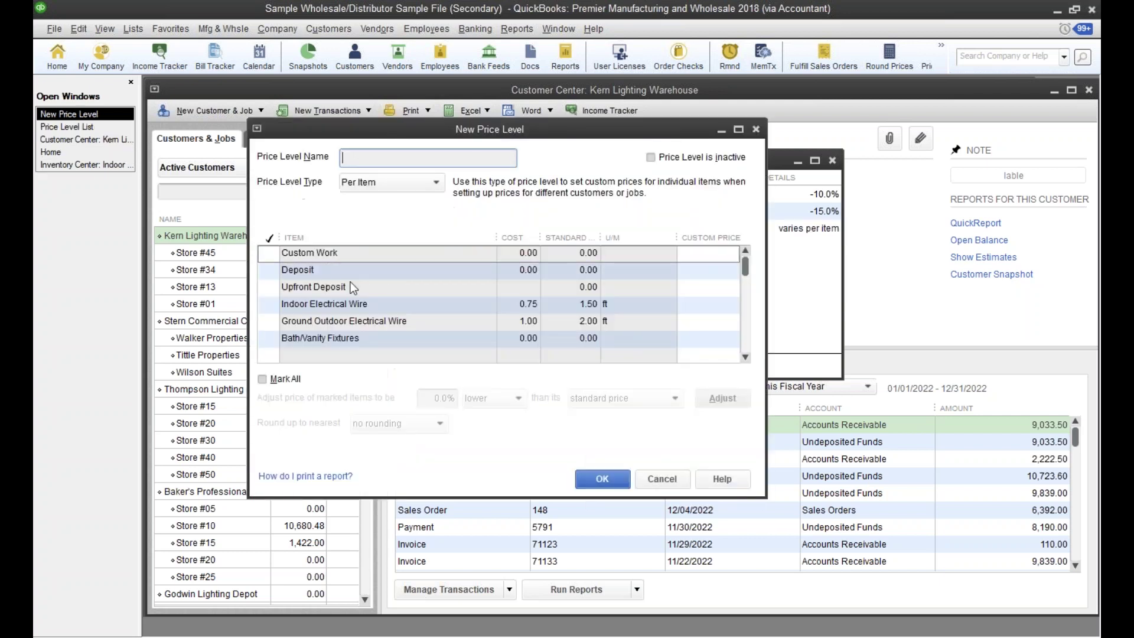
{"action": "left_click", "coordinate": [427, 182]}
{"action": "left_click", "coordinate": [399, 197]}
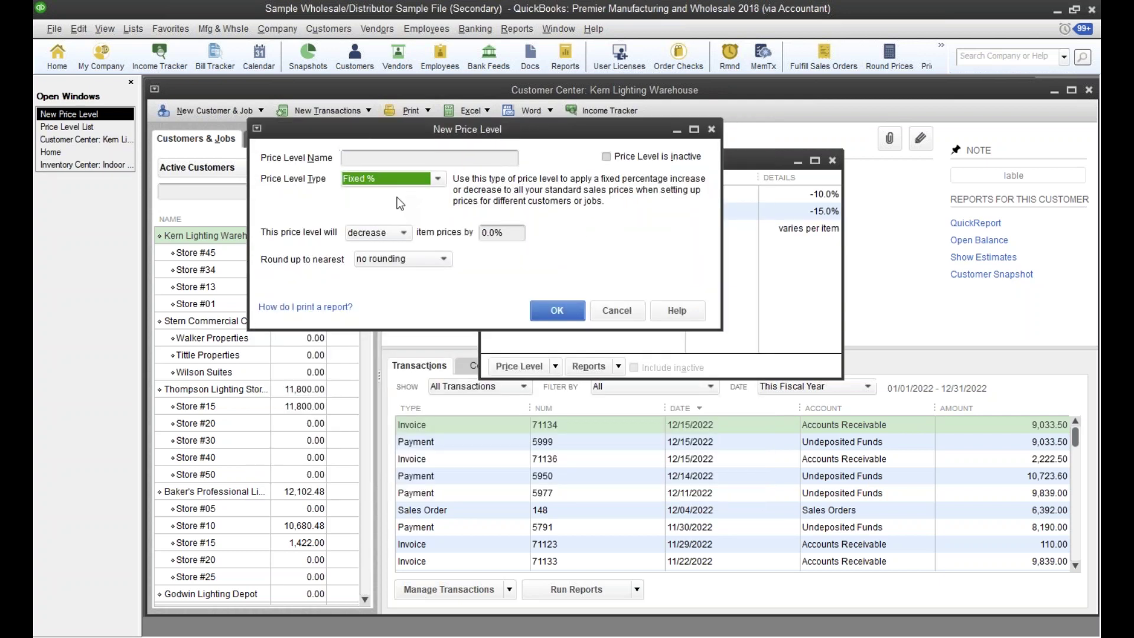
{"action": "left_click", "coordinate": [437, 180]}
{"action": "left_click", "coordinate": [402, 219]}
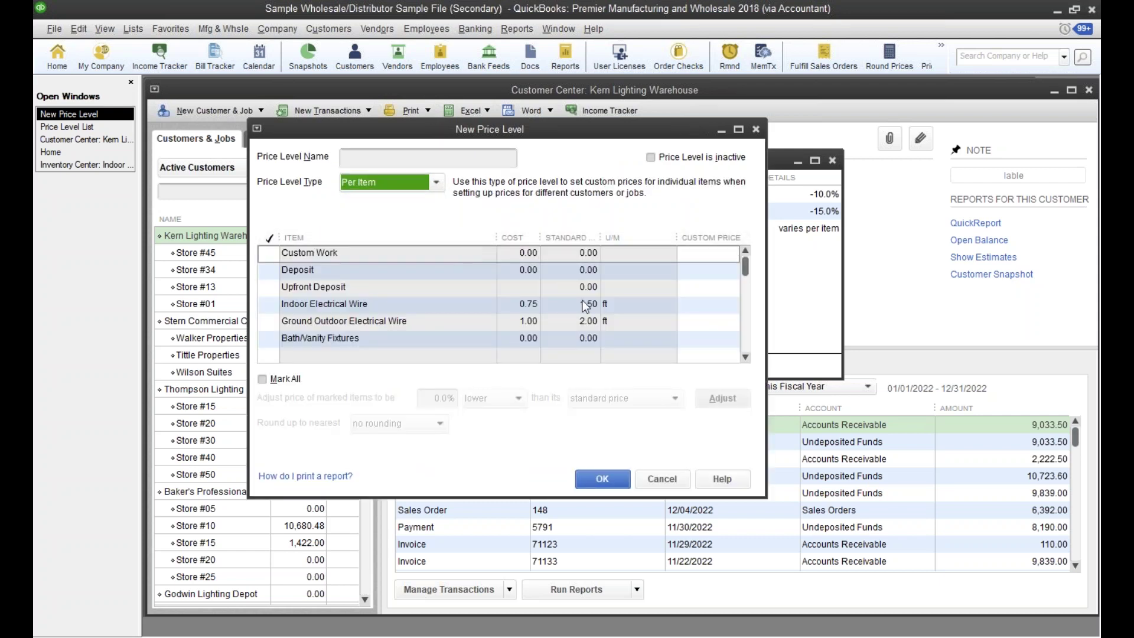
{"action": "left_click", "coordinate": [655, 480]}
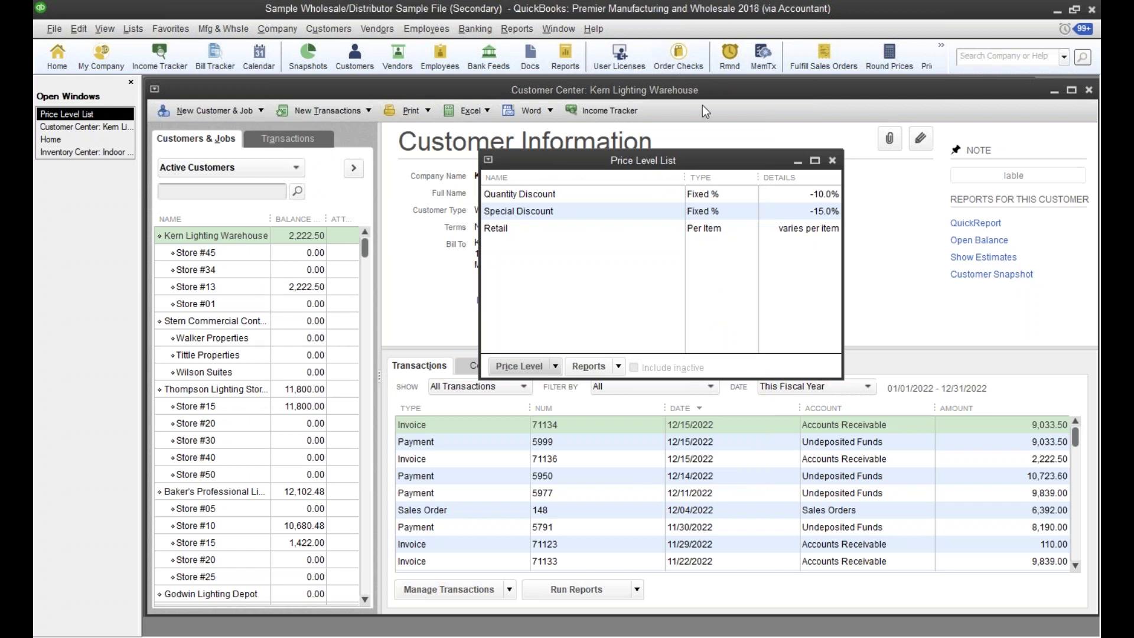
Step: Close the Price Level List and return to the Home page to view the quotes and sales orders workflow
{"action": "left_click", "coordinate": [833, 159]}
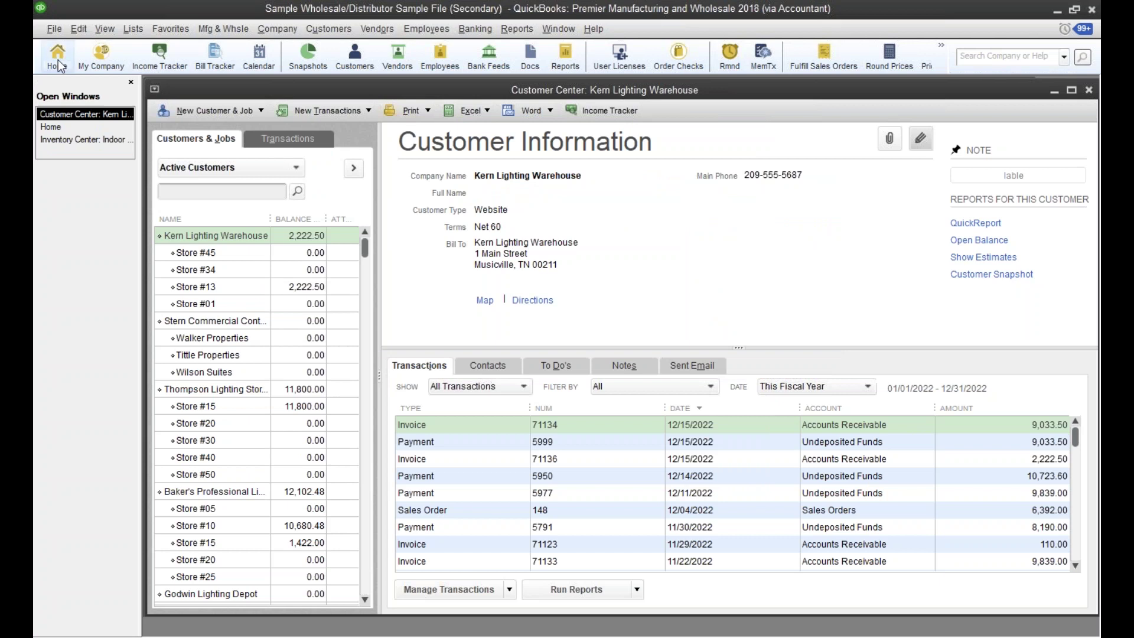
{"action": "left_click", "coordinate": [58, 62]}
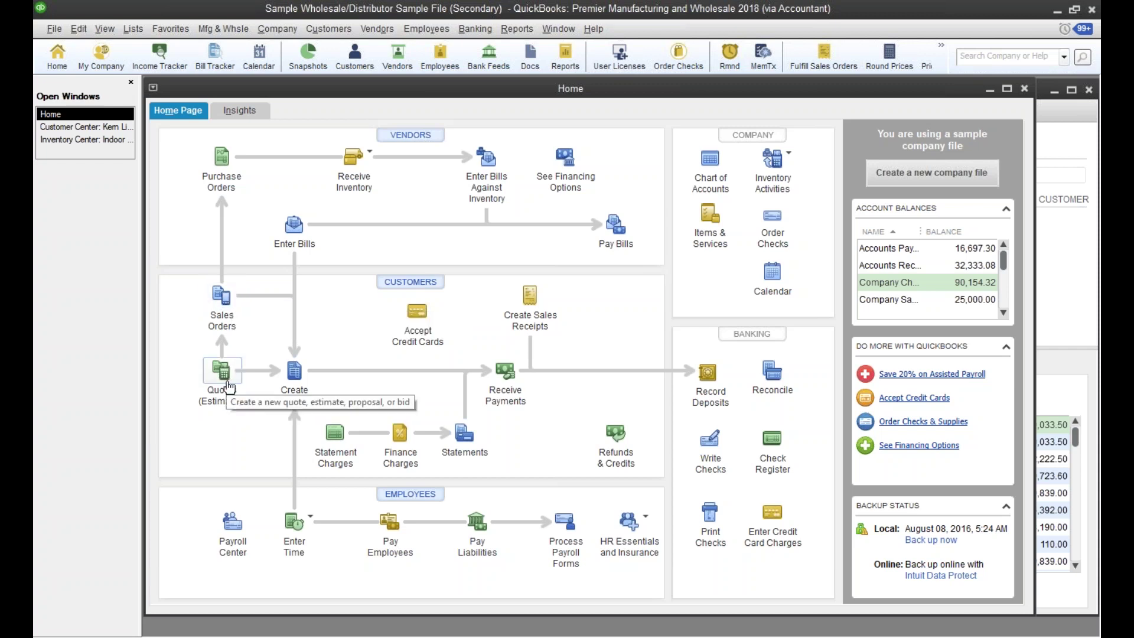
{"action": "left_click", "coordinate": [220, 293]}
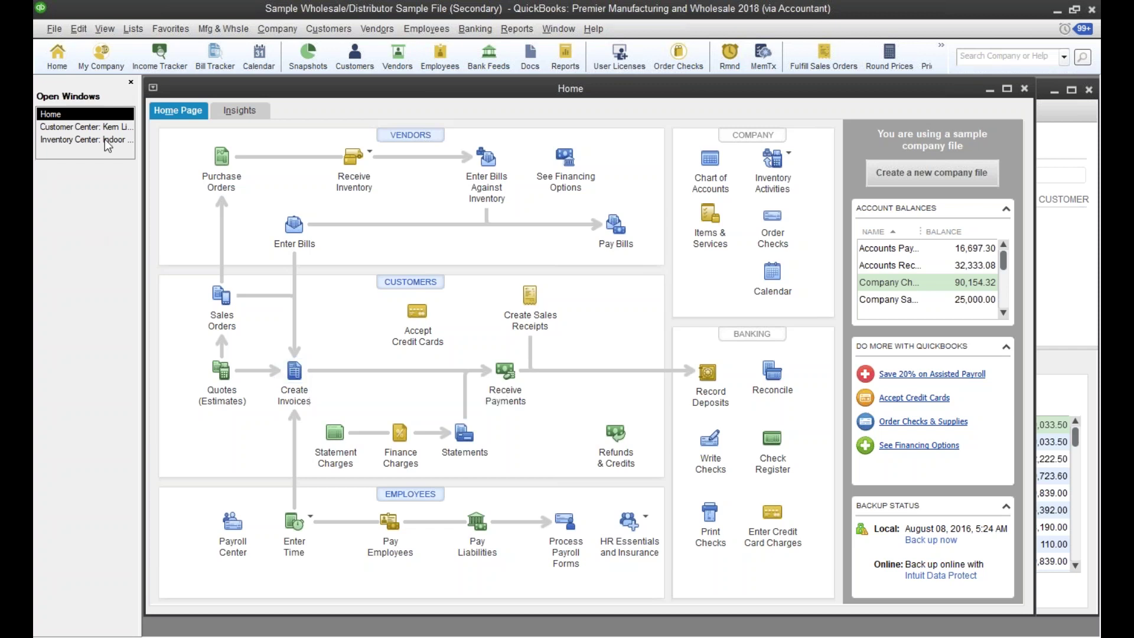
Step: Switch to the Sample Quality-Built Construction file and open the Billing Rate Level List, enlarging it to read the type and details of each level
{"action": "left_click", "coordinate": [134, 32]}
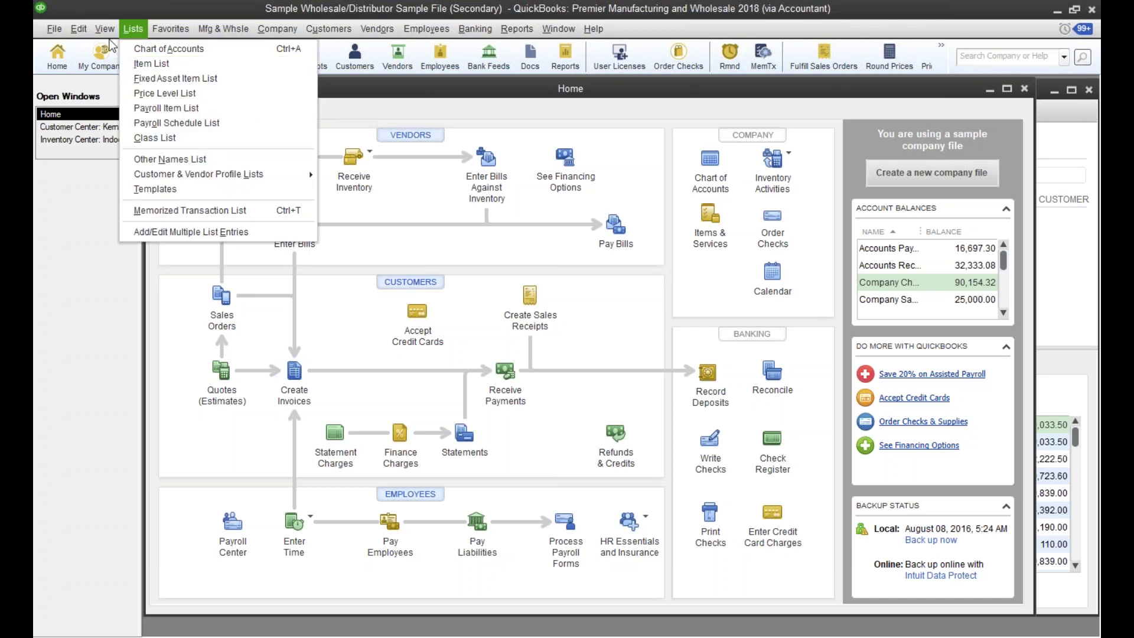
{"action": "mouse_move", "coordinate": [78, 28]}
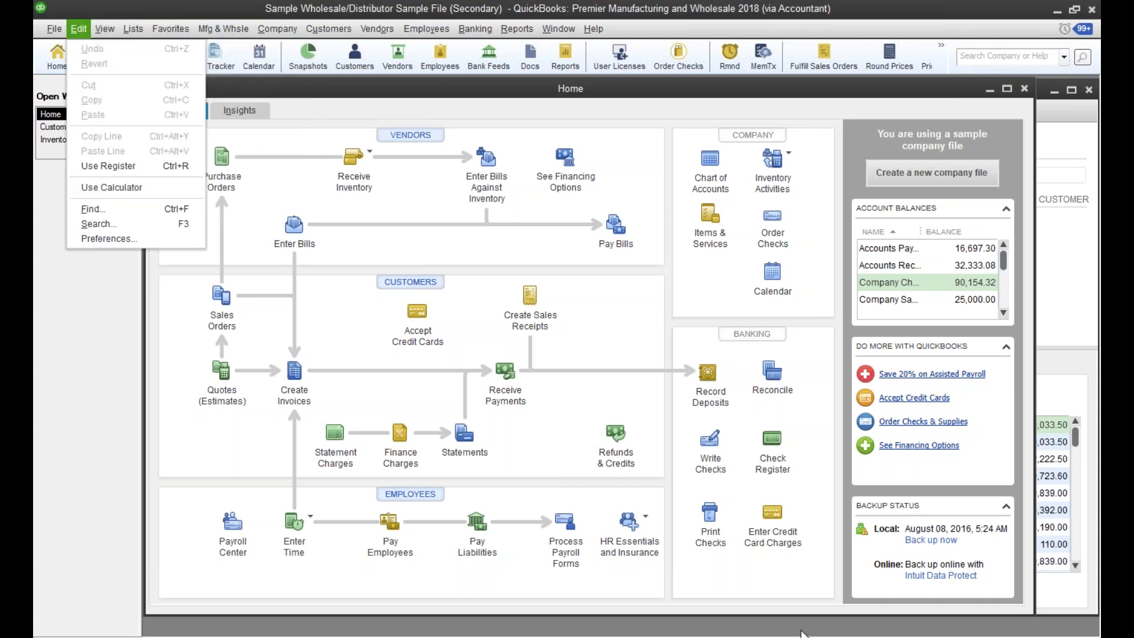
{"action": "mouse_move", "coordinate": [803, 635]}
{"action": "left_click", "coordinate": [764, 555]}
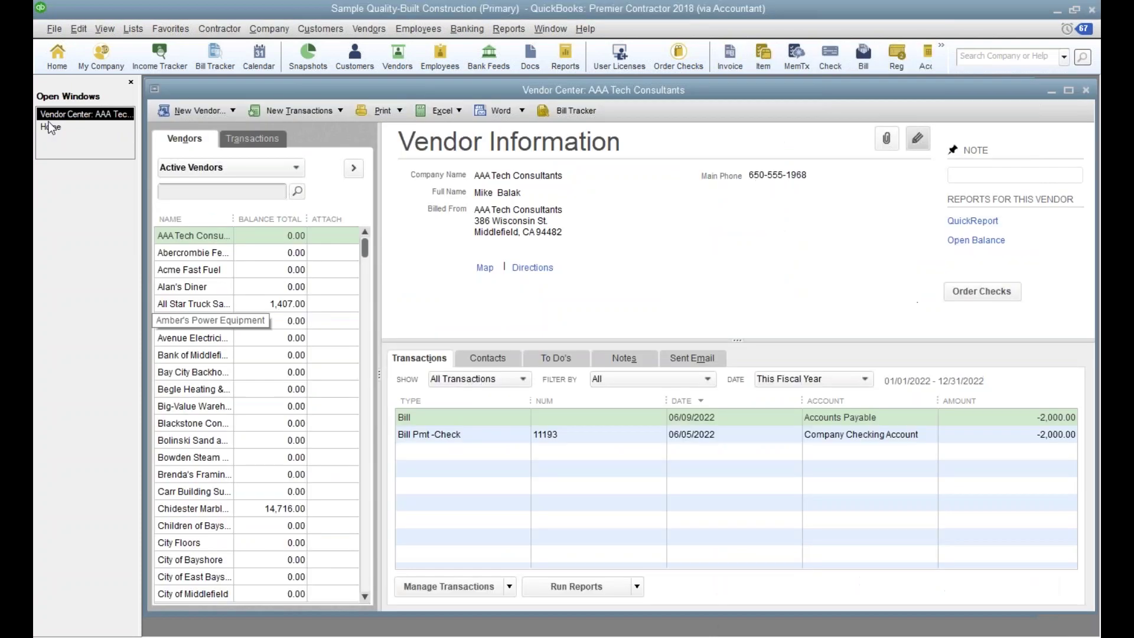
{"action": "left_click", "coordinate": [136, 30]}
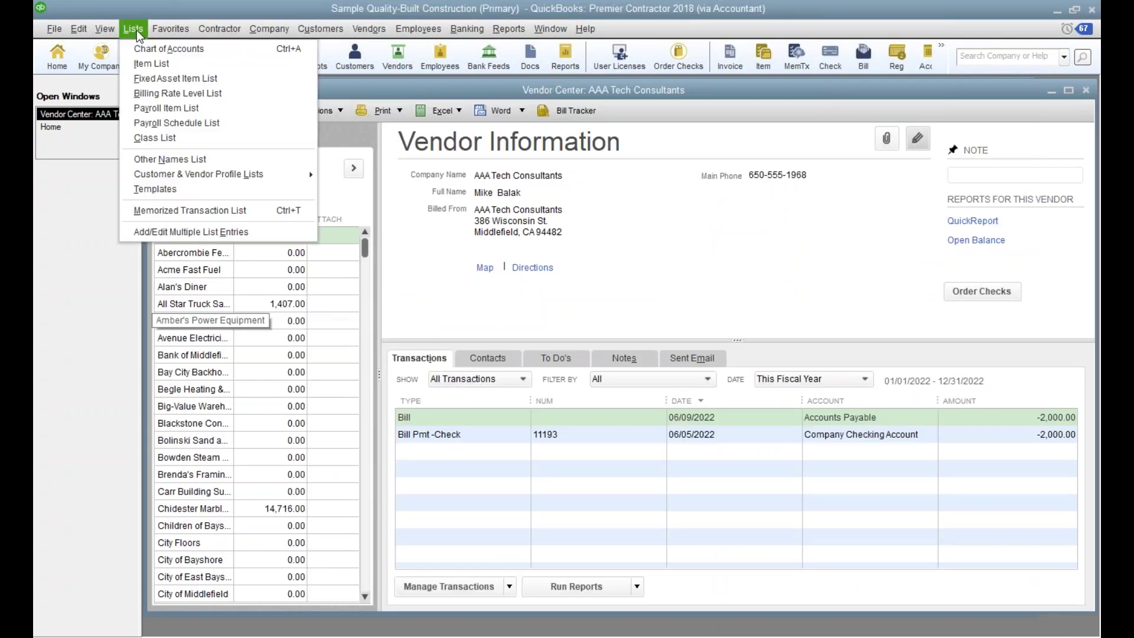
{"action": "left_click", "coordinate": [165, 94]}
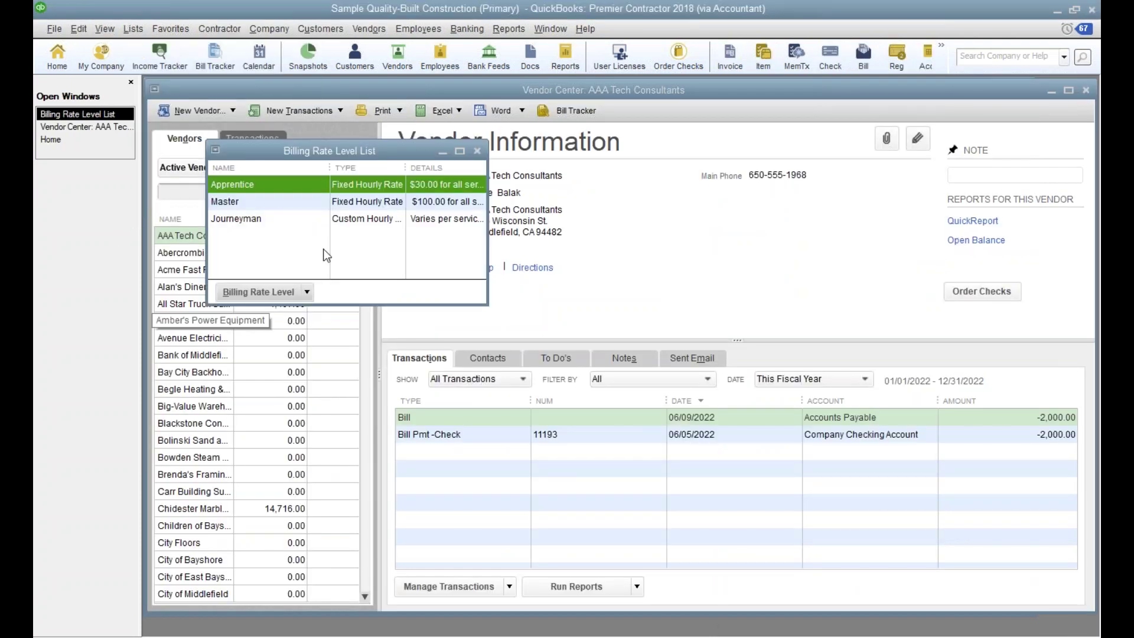
{"action": "left_click_drag", "start_coordinate": [487, 304], "coordinate": [616, 384]}
{"action": "left_click_drag", "start_coordinate": [459, 168], "coordinate": [330, 168]}
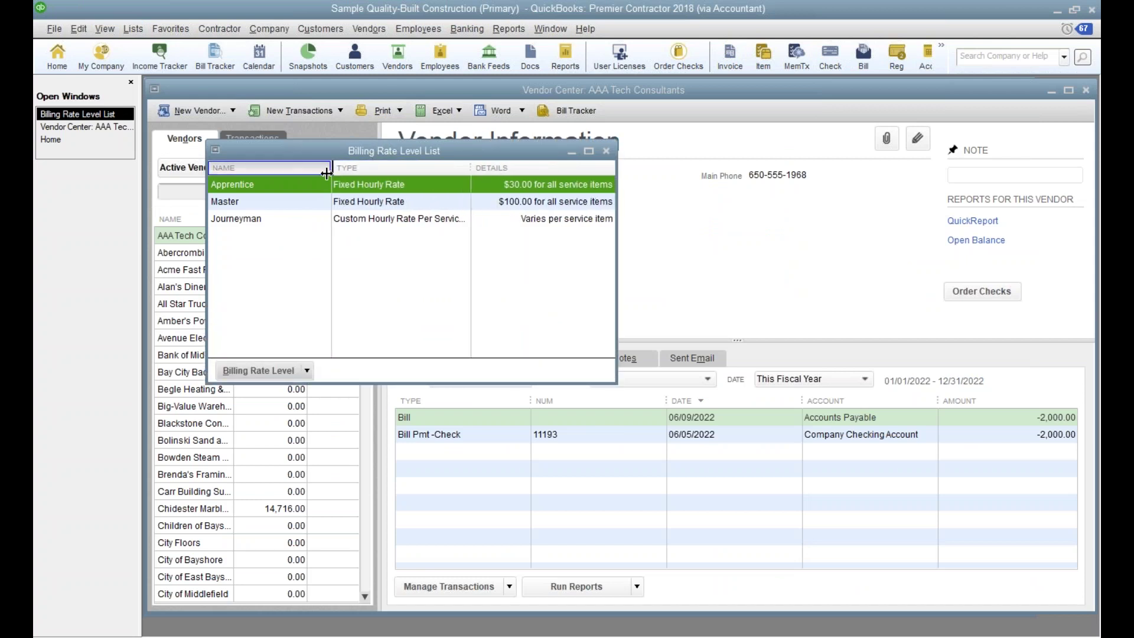
Step: Review the Apprentice billing rate level's hourly rate without saving changes, and close the Billing Rate Level List
{"action": "double_click", "coordinate": [288, 188]}
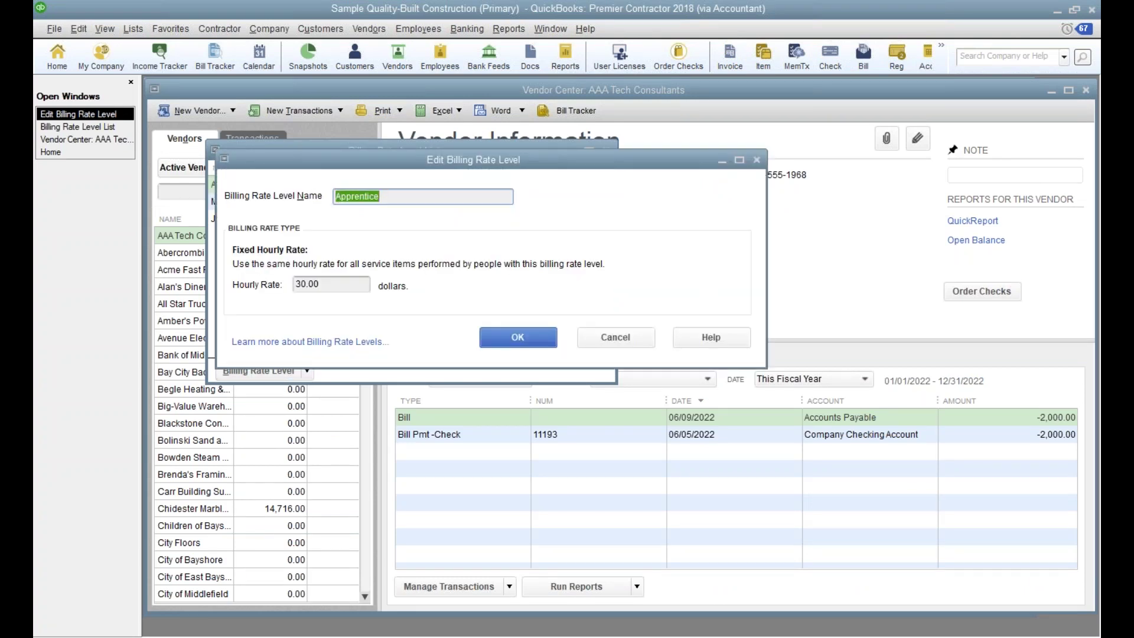
{"action": "left_click", "coordinate": [633, 342]}
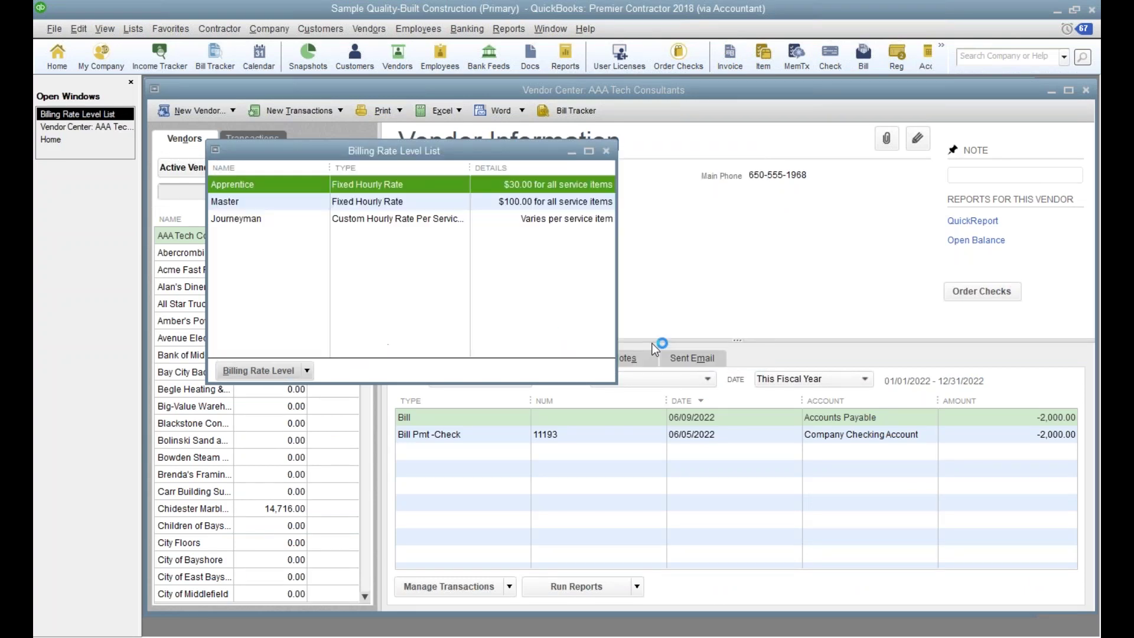
{"action": "left_click", "coordinate": [606, 151]}
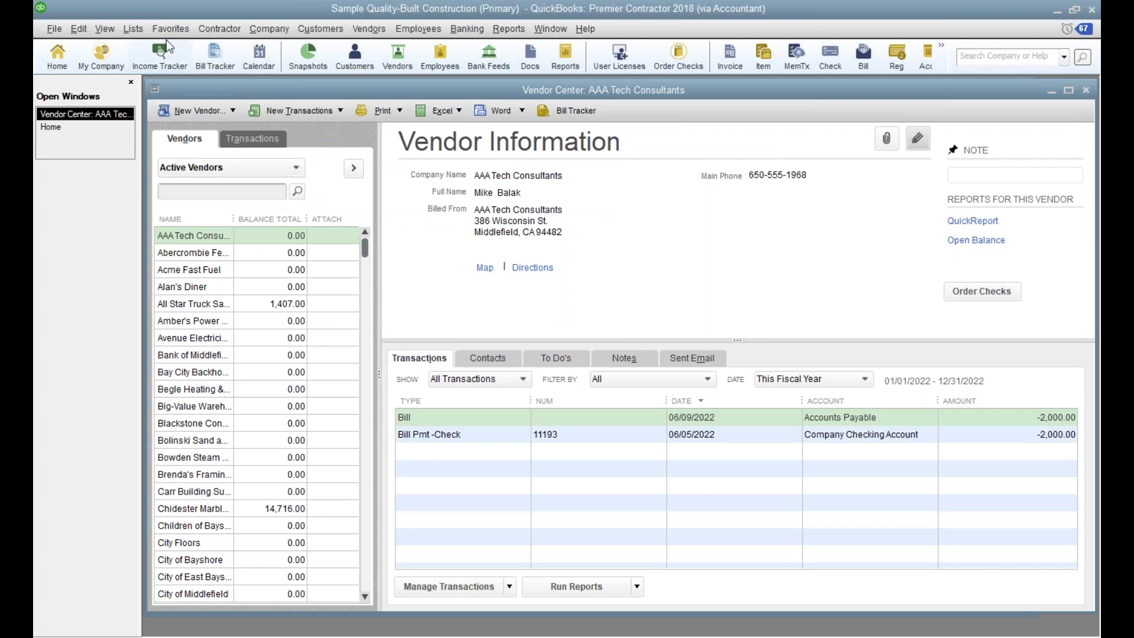
Step: Start a new billing rate level to compare the Fixed Hourly Rate and Custom Hourly Rate Per Service Item types, and cancel it
{"action": "left_click", "coordinate": [130, 32]}
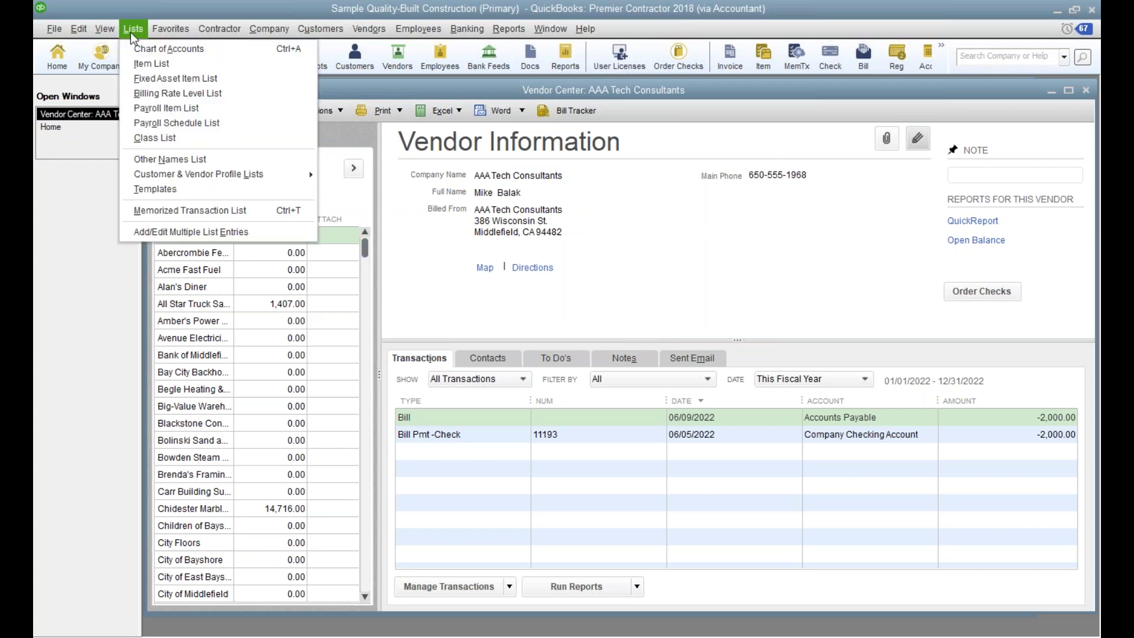
{"action": "left_click", "coordinate": [163, 93]}
{"action": "right_click", "coordinate": [339, 280]}
{"action": "left_click", "coordinate": [366, 308]}
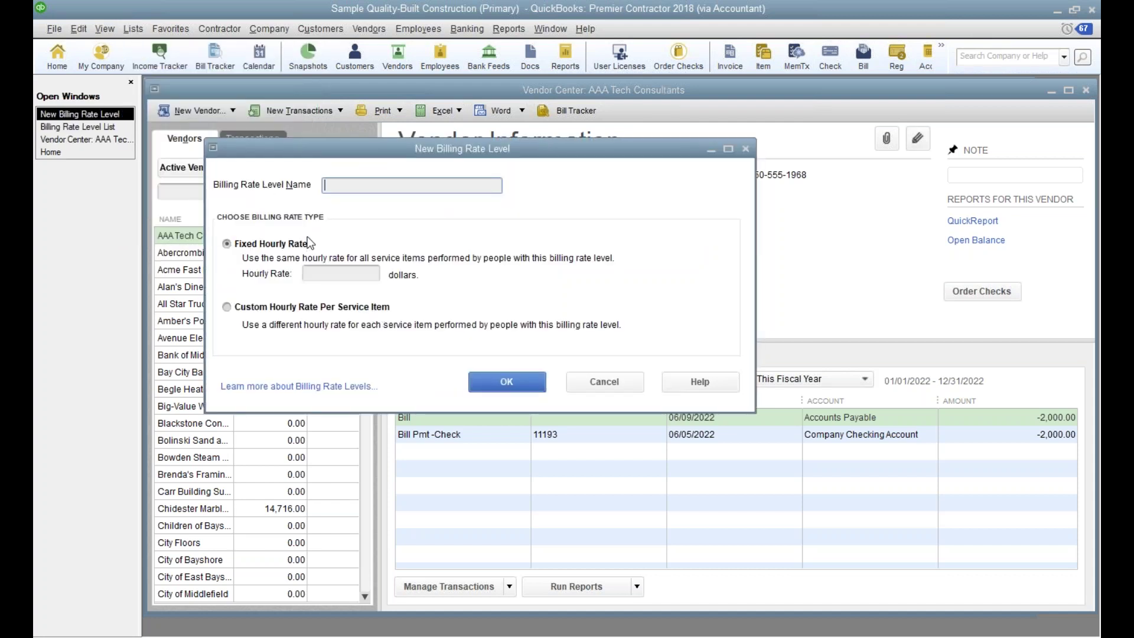
{"action": "left_click", "coordinate": [235, 309]}
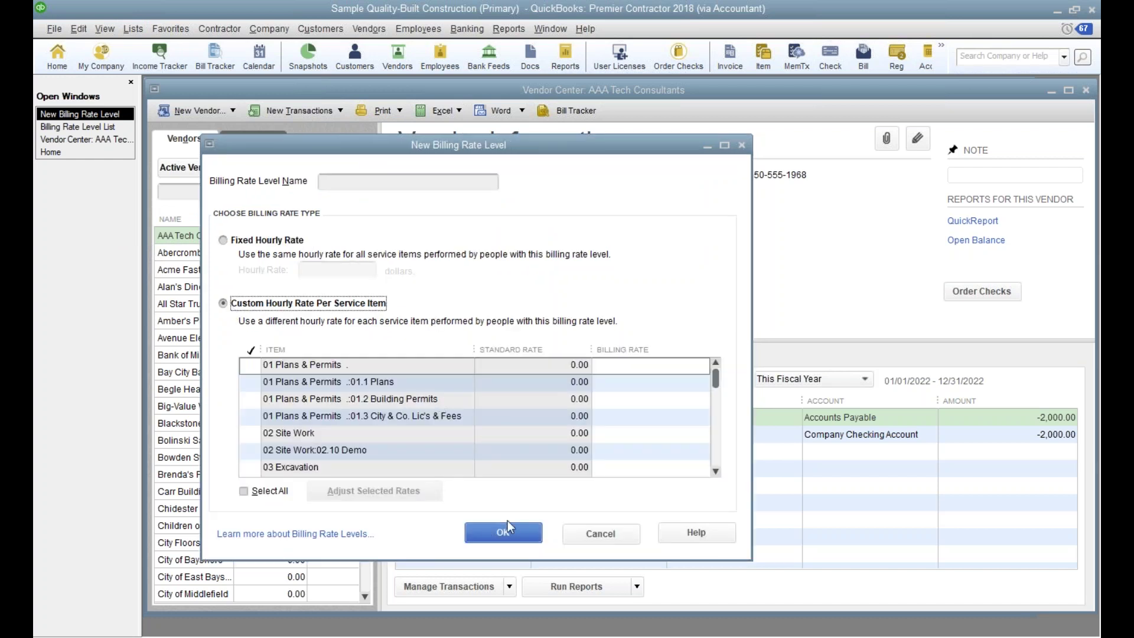
{"action": "left_click", "coordinate": [601, 534]}
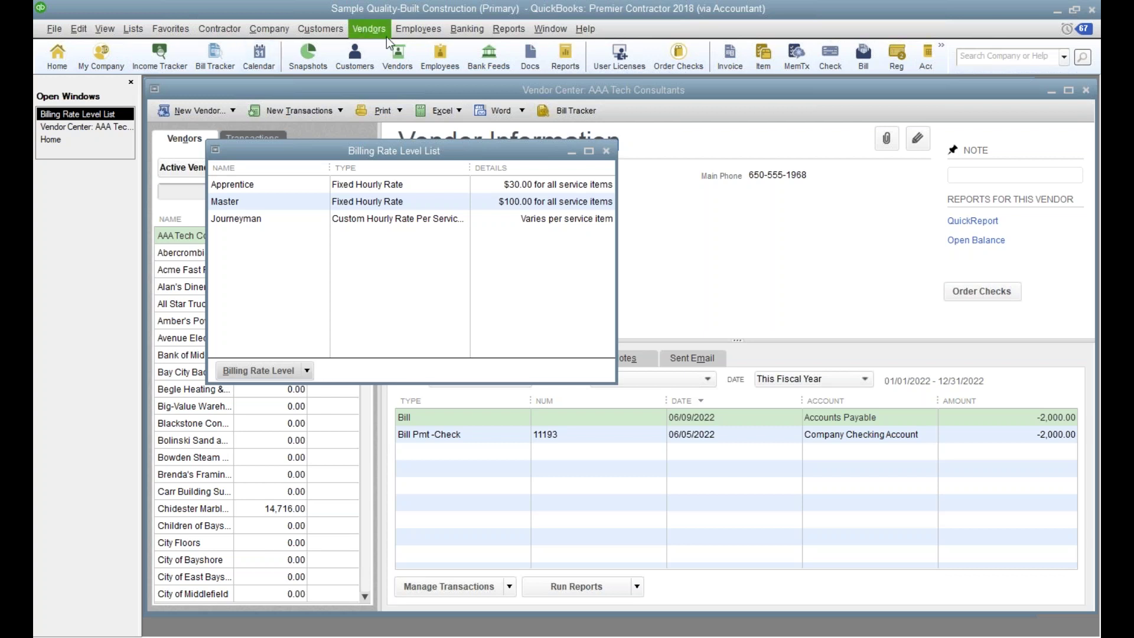
Step: Check the billing rate level assigned in the first employee's additional information, closing the record without saving
{"action": "left_click", "coordinate": [437, 28]}
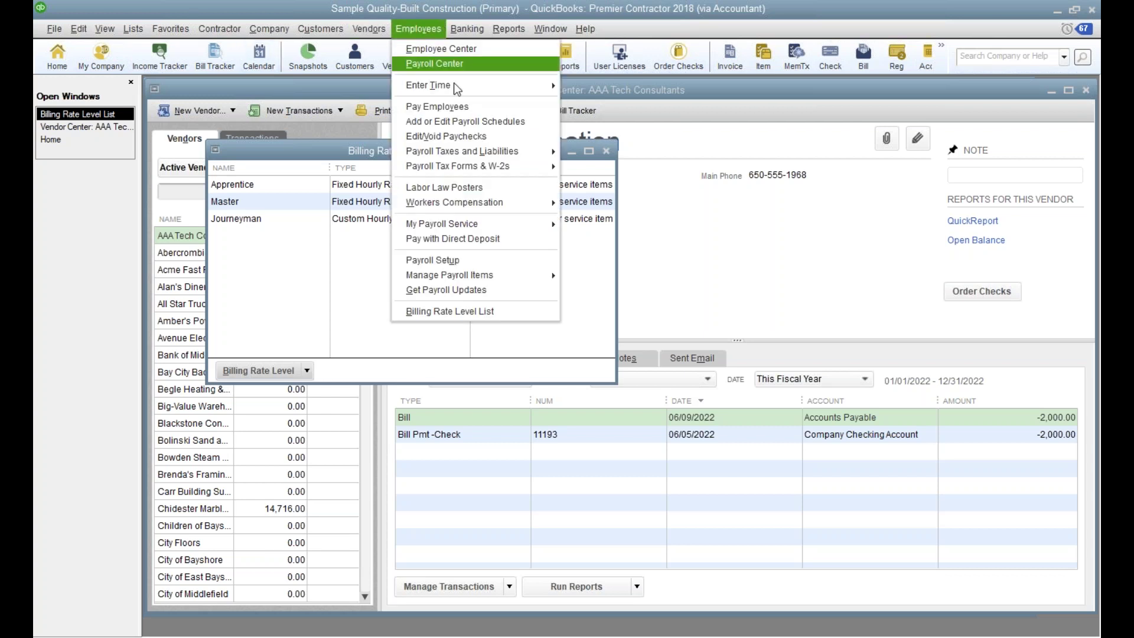
{"action": "left_click", "coordinate": [473, 50]}
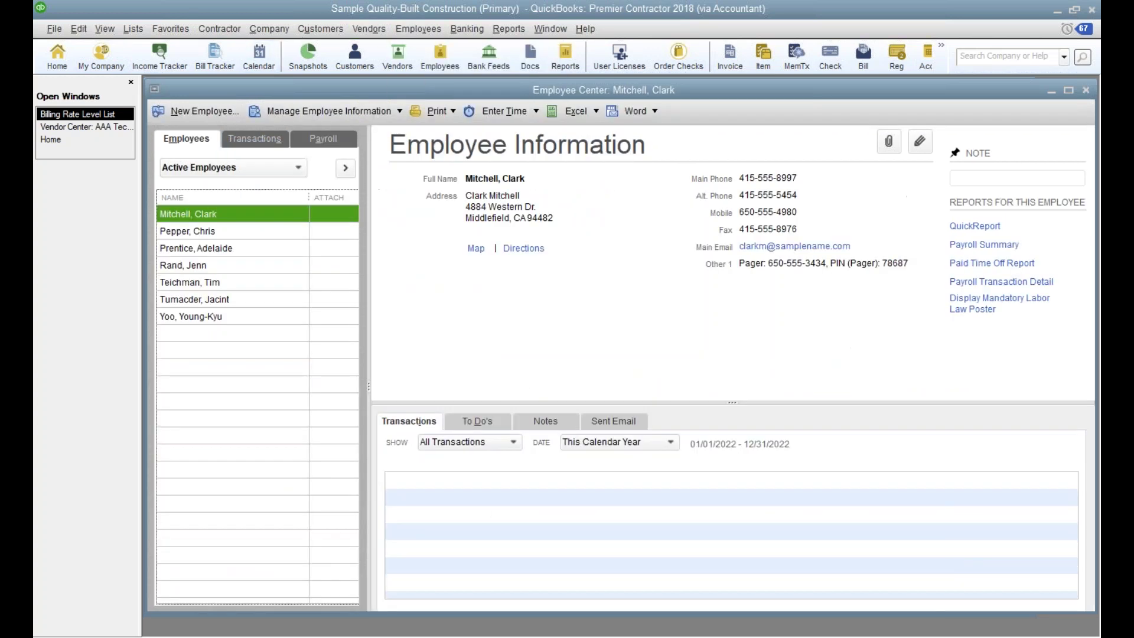
{"action": "left_click", "coordinate": [919, 141]}
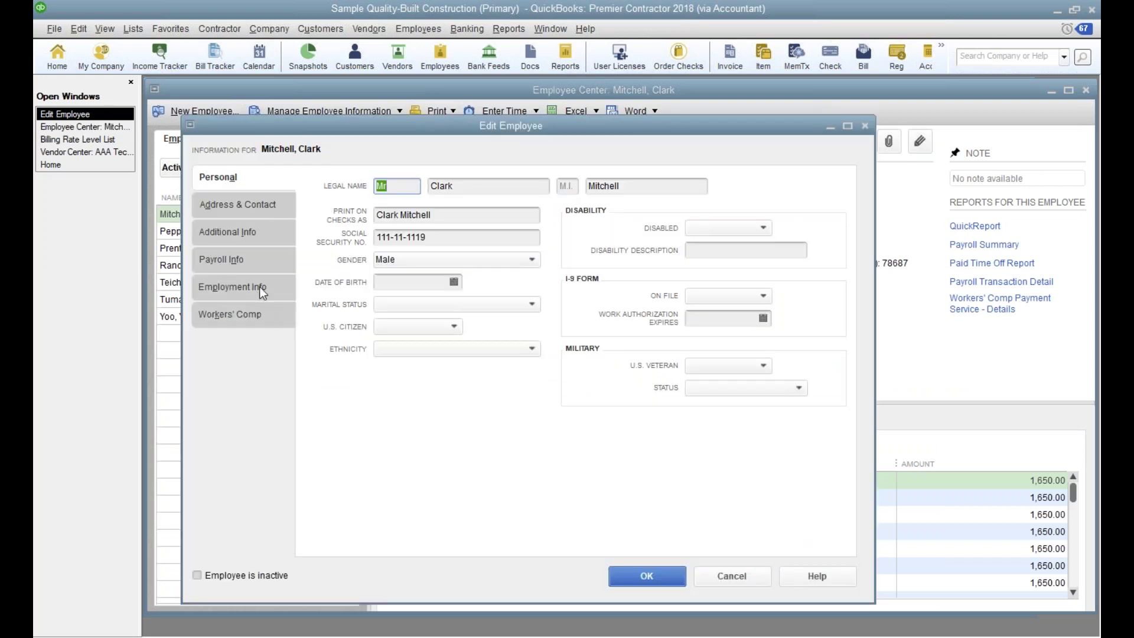
{"action": "left_click", "coordinate": [251, 238]}
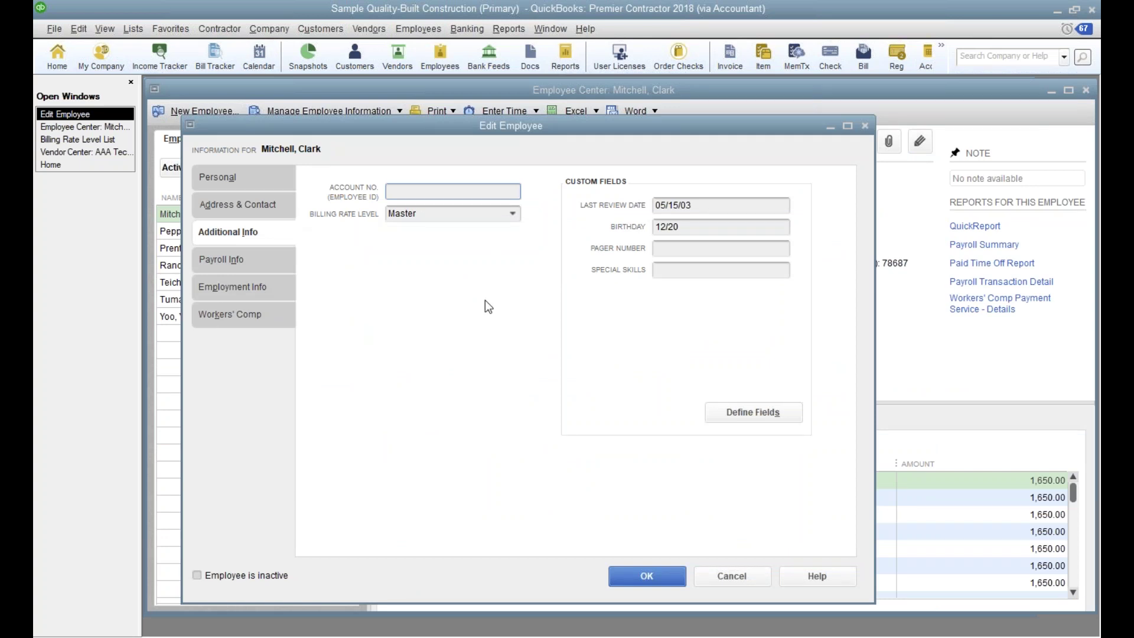
{"action": "left_click", "coordinate": [732, 576]}
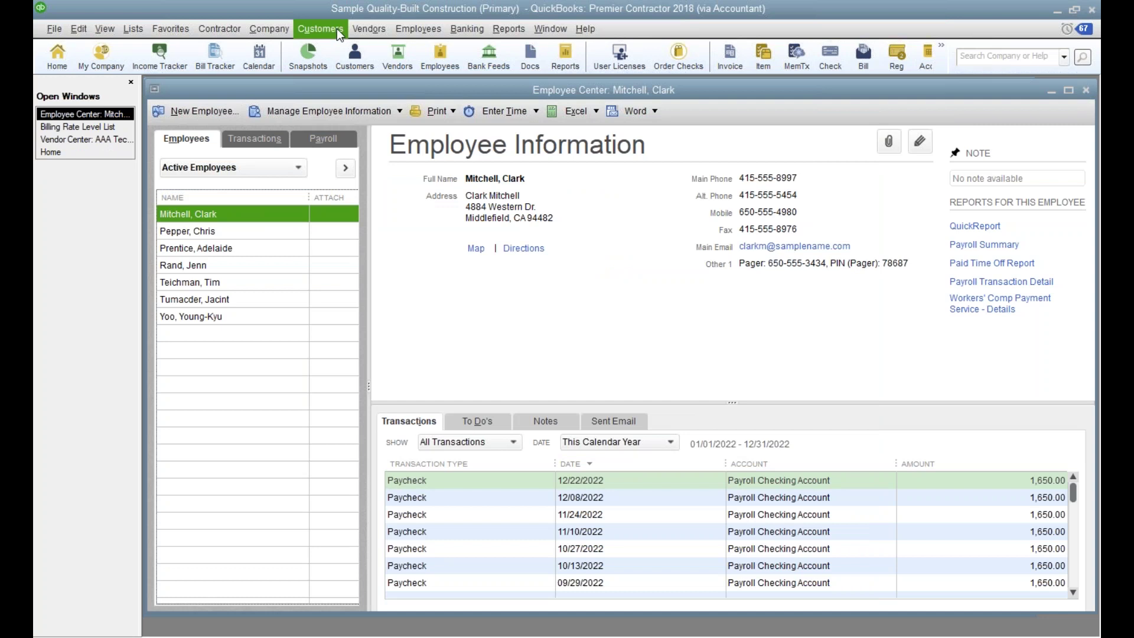
Step: Look through the customer commands in the construction file, and switch to the Sample Wholesale/Distributor file to compare its customer commands
{"action": "left_click", "coordinate": [79, 30]}
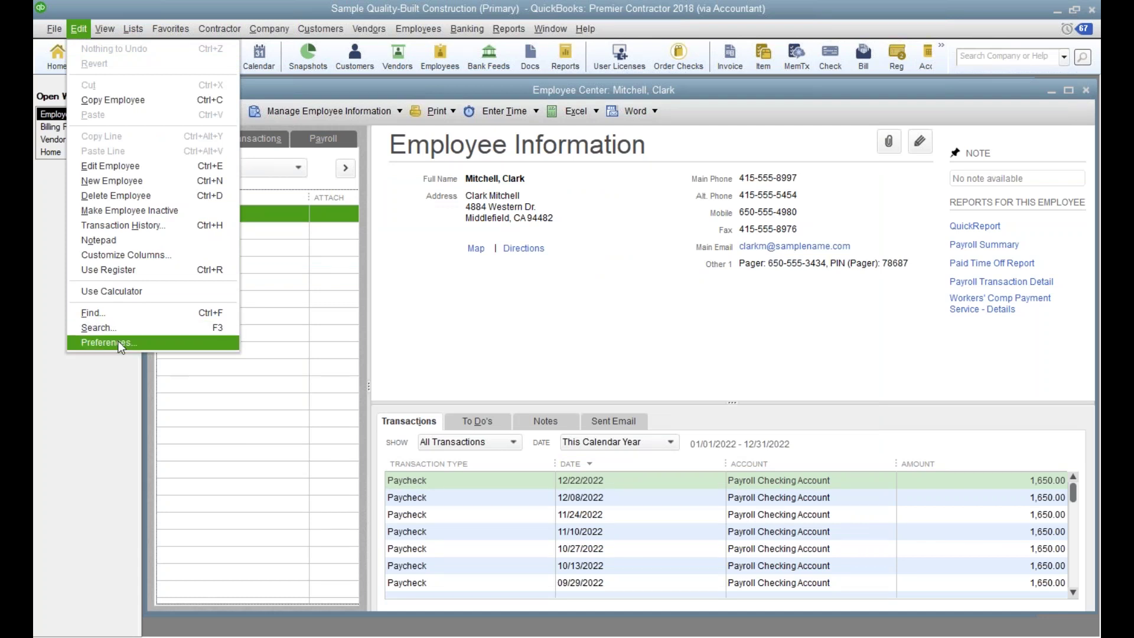
{"action": "left_click", "coordinate": [433, 246]}
{"action": "left_click", "coordinate": [317, 34]}
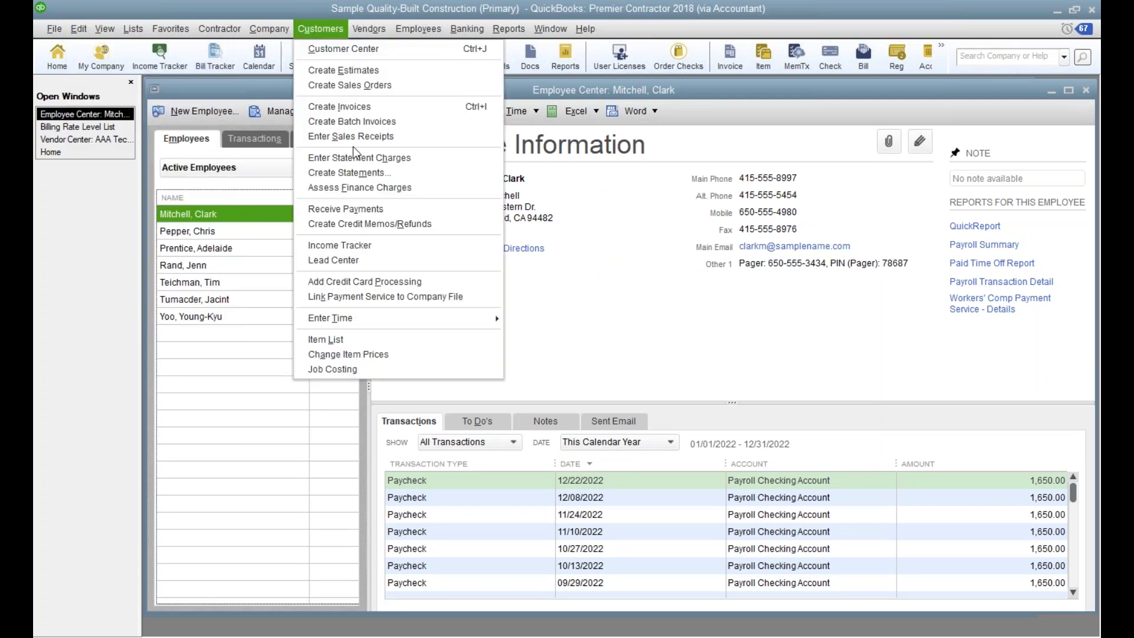
{"action": "left_click", "coordinate": [969, 570]}
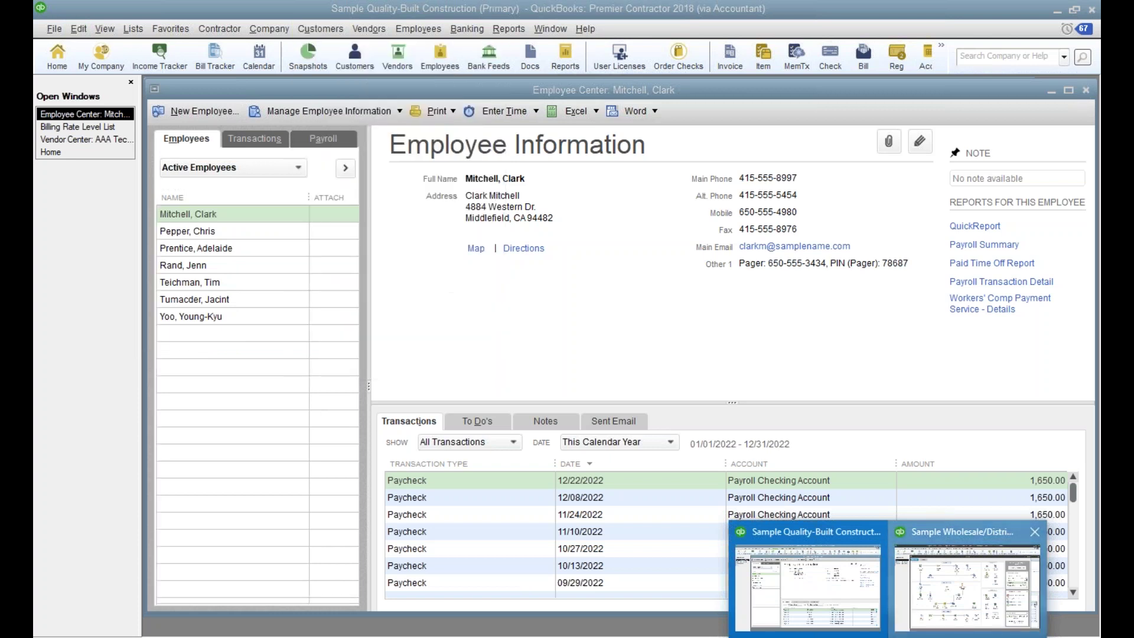
{"action": "left_click", "coordinate": [320, 33]}
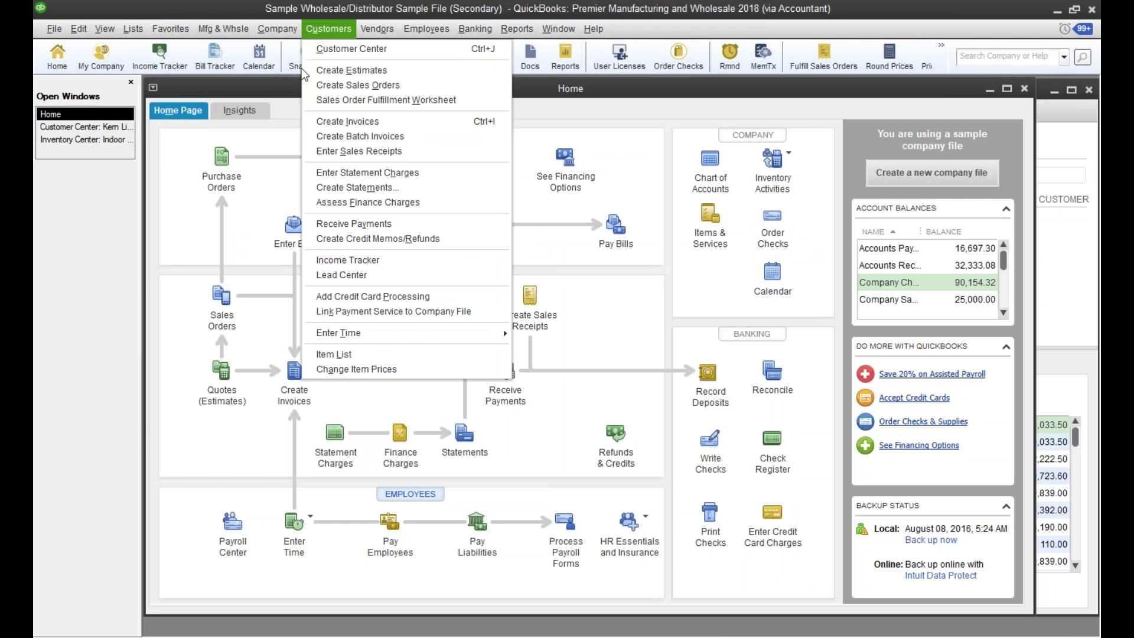
Step: Turn on creating invoices from a list of time and expenses in the wholesale file's Time & Expenses company preferences
{"action": "mouse_move", "coordinate": [79, 28]}
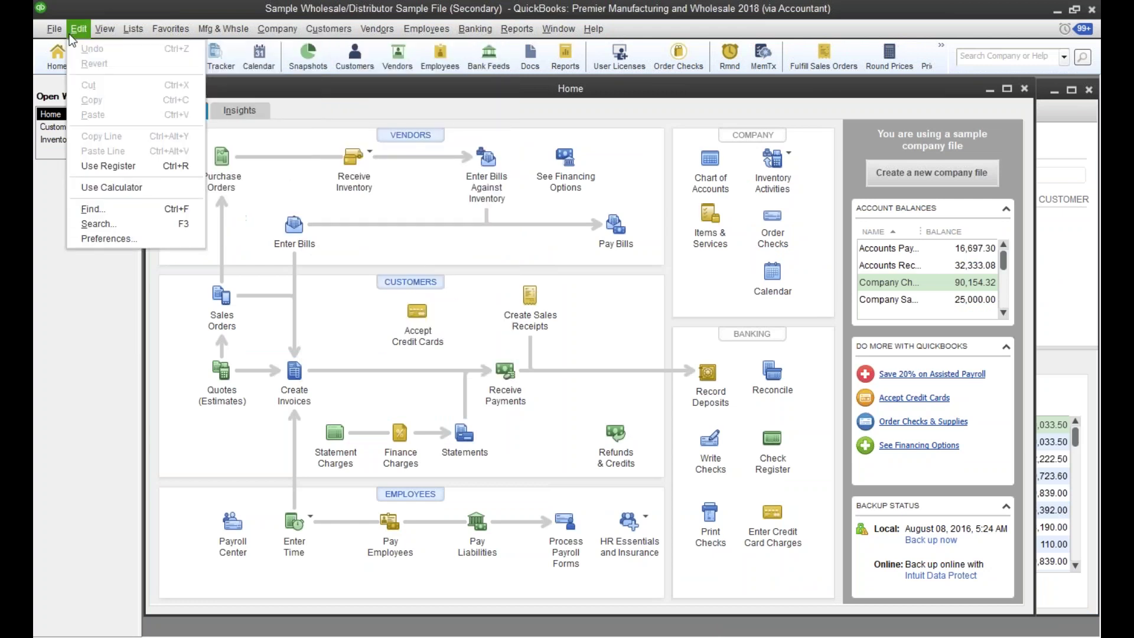
{"action": "left_click", "coordinate": [147, 239]}
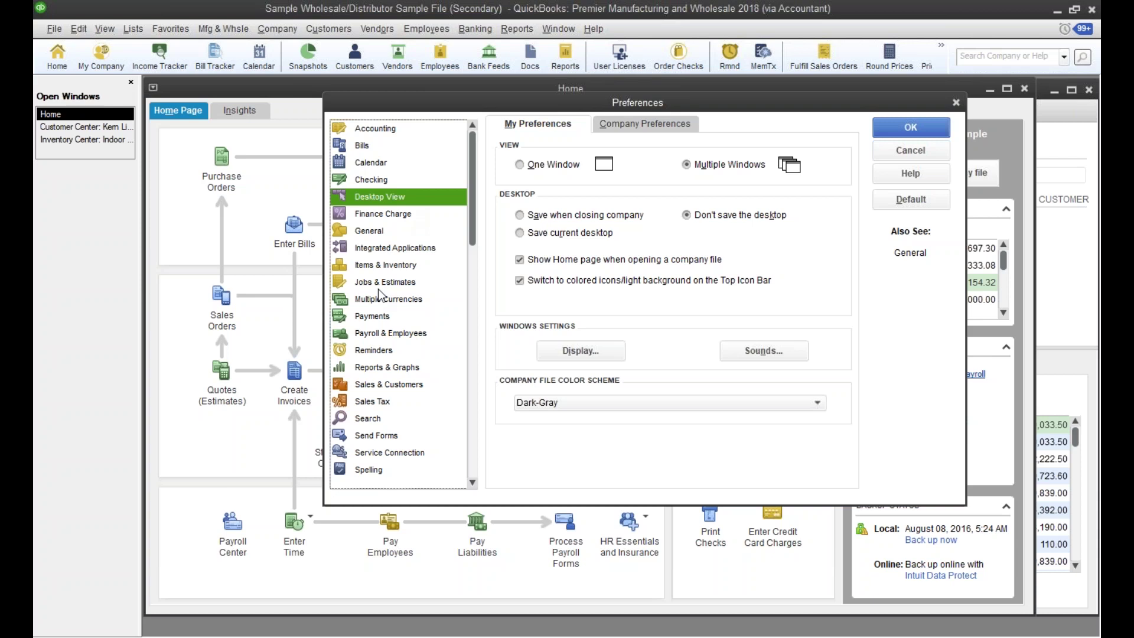
{"action": "left_click", "coordinate": [386, 387]}
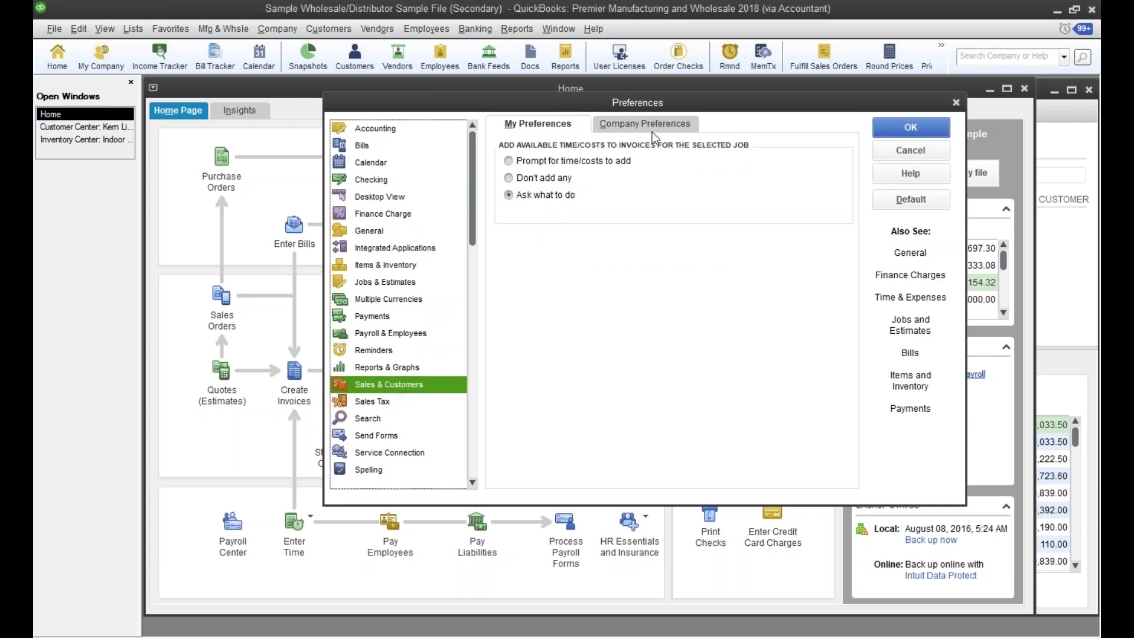
{"action": "scroll", "coordinate": [416, 315], "scroll_direction": "down", "scroll_amount": 1}
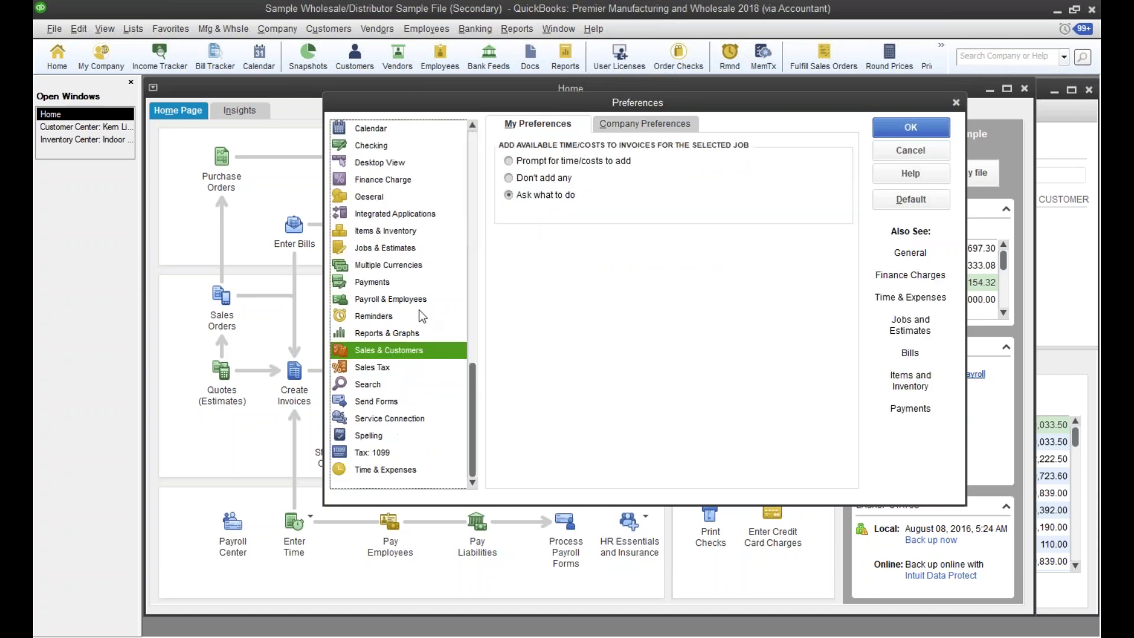
{"action": "left_click", "coordinate": [398, 470]}
{"action": "left_click", "coordinate": [646, 122]}
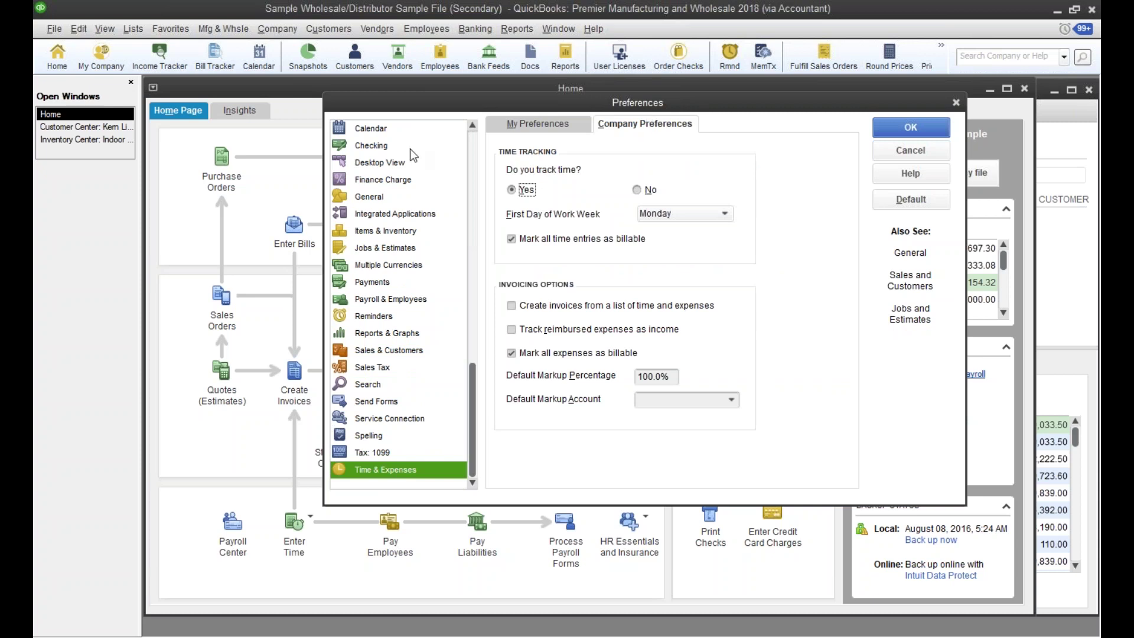
{"action": "left_click", "coordinate": [510, 306]}
{"action": "left_click", "coordinate": [925, 130]}
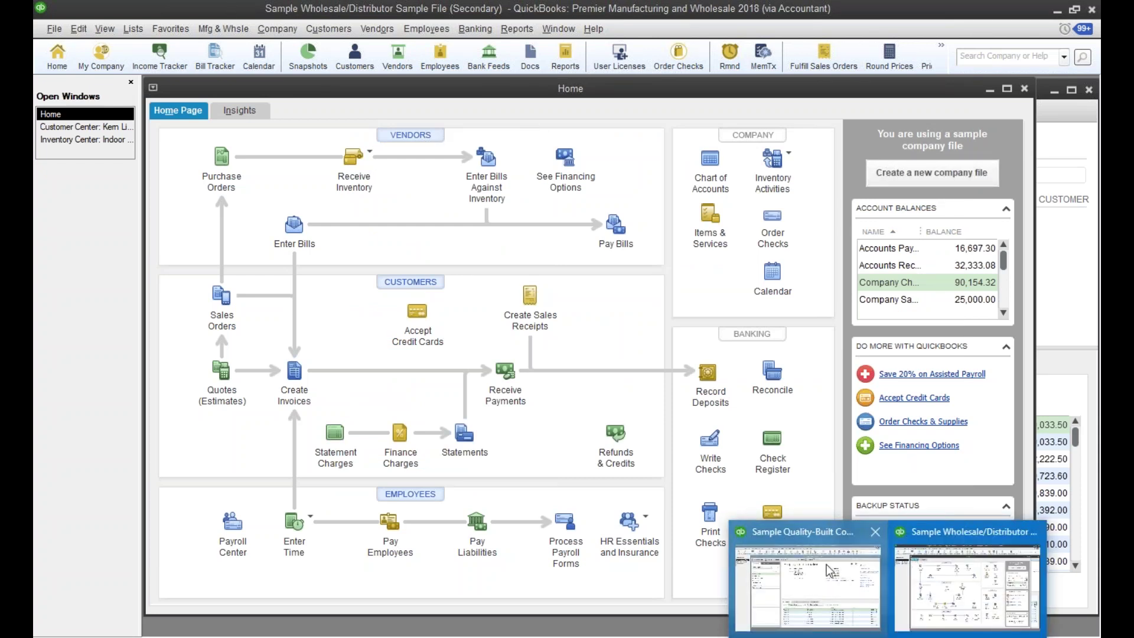
Step: Switch to the Quality-Built Construction file and enable creating invoices from a list of time and expenses in its Time & Expenses company preferences
{"action": "left_click", "coordinate": [814, 539]}
{"action": "left_click", "coordinate": [346, 29]}
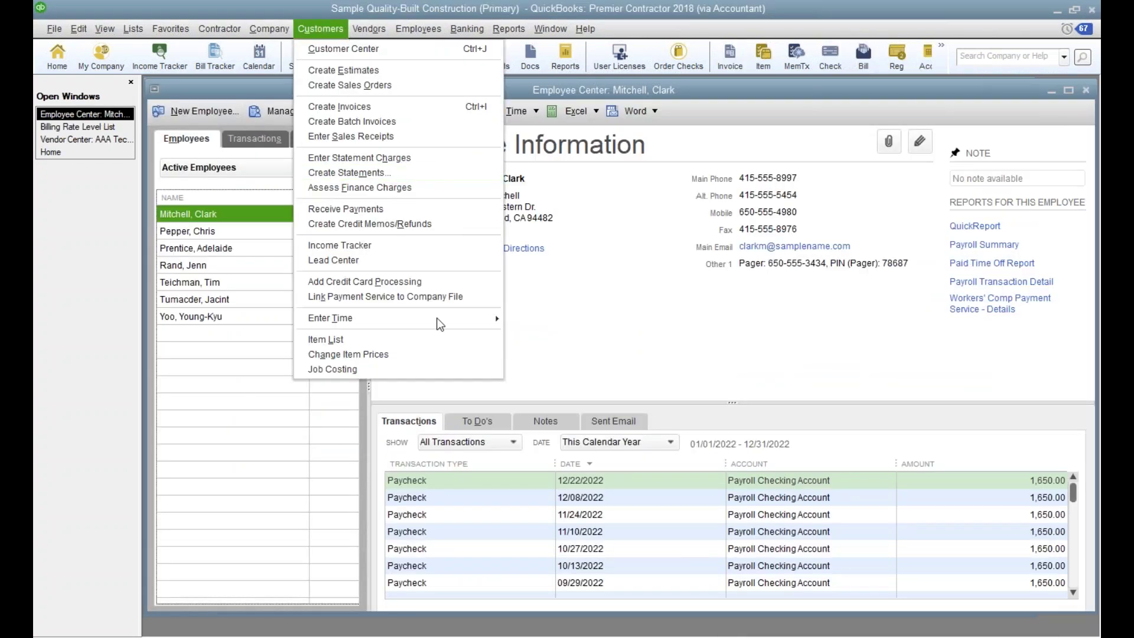
{"action": "mouse_move", "coordinate": [79, 35]}
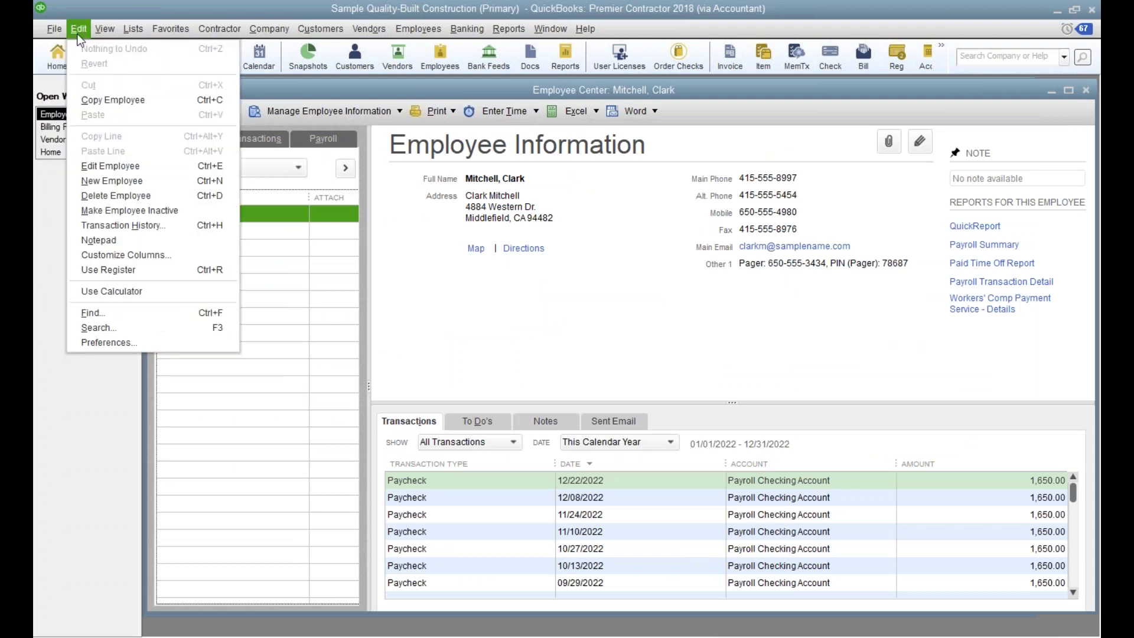
{"action": "left_click", "coordinate": [168, 342]}
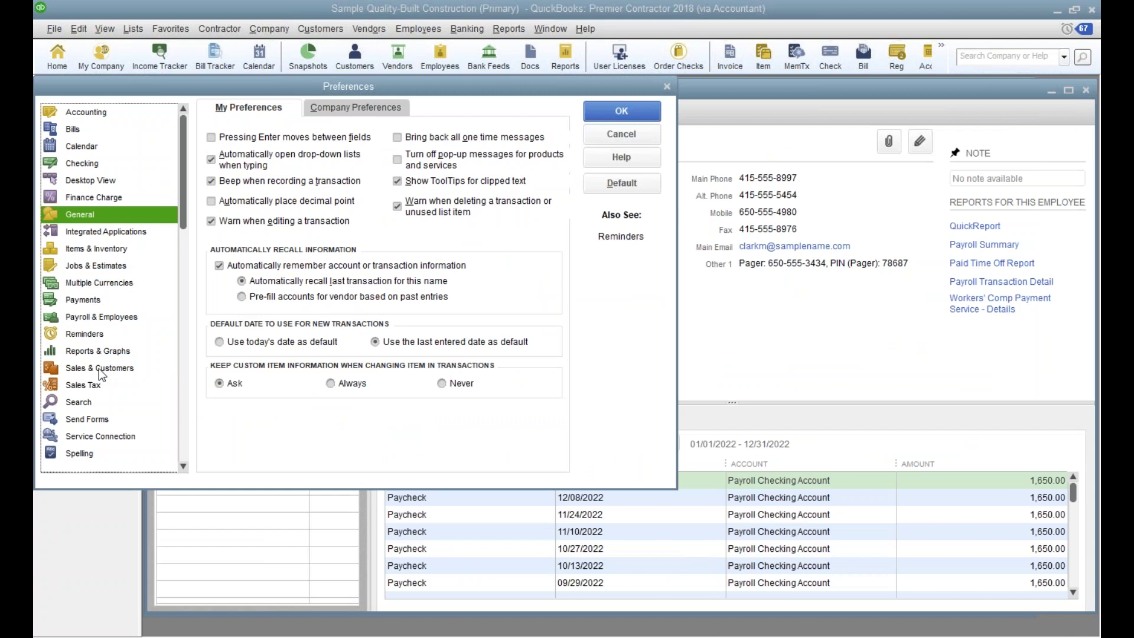
{"action": "scroll", "coordinate": [122, 427], "scroll_direction": "down", "scroll_amount": 1}
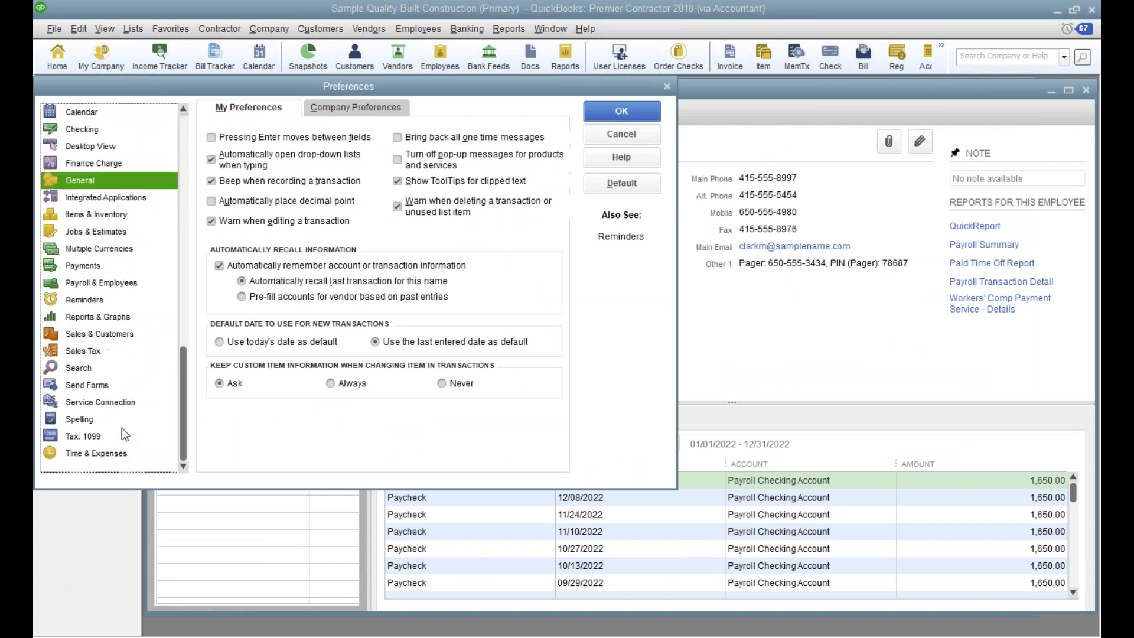
{"action": "left_click", "coordinate": [97, 455]}
{"action": "left_click", "coordinate": [358, 107]}
{"action": "left_click", "coordinate": [255, 288]}
{"action": "left_click", "coordinate": [627, 109]}
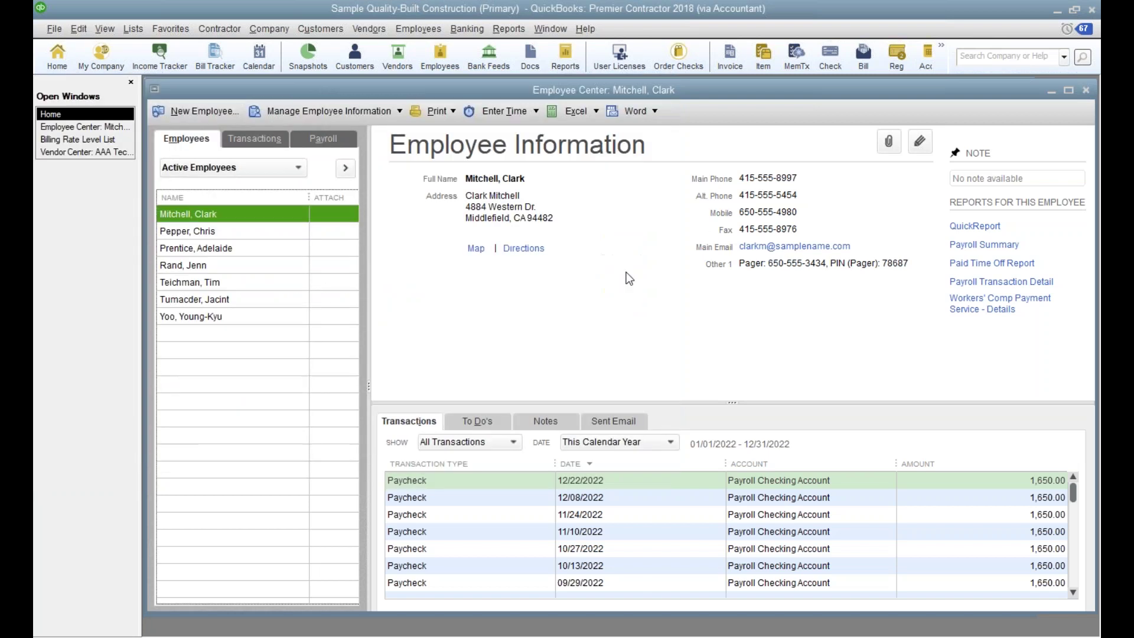
Step: Open Invoice for Time & Expenses to review the billable time, expenses, mileage and items for each customer job
{"action": "left_click", "coordinate": [339, 27]}
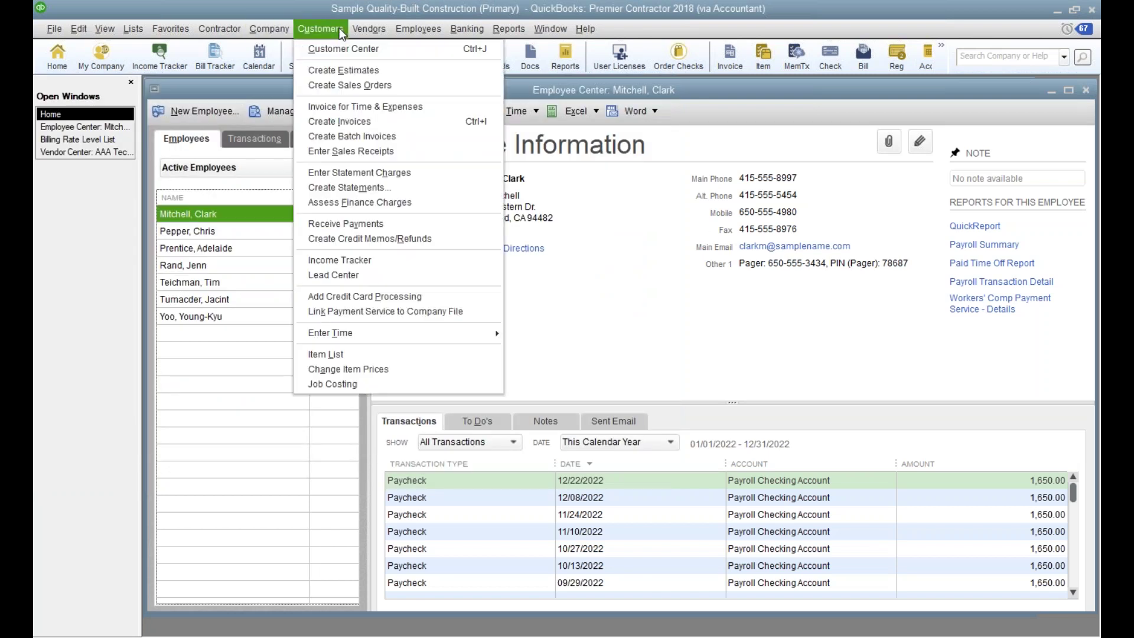
{"action": "left_click", "coordinate": [406, 108]}
{"action": "left_click", "coordinate": [621, 306]}
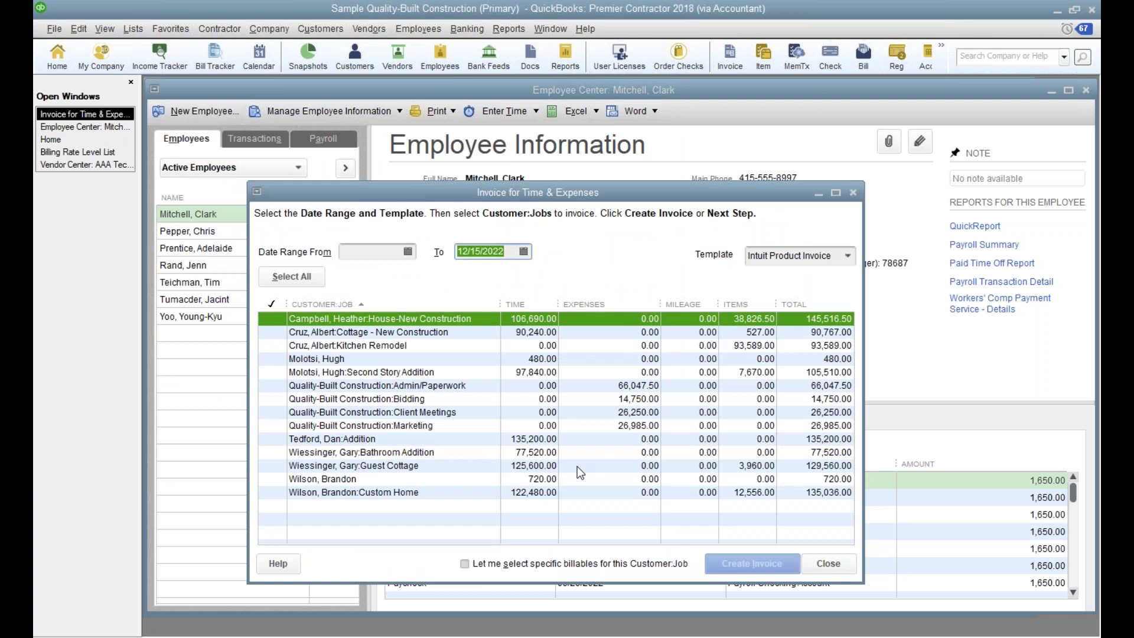
Step: Set the invoice template to Intuit Service Invoice and select the first three customer jobs, the Second Story Addition and Quality-Built Construction:Bidding
{"action": "left_click", "coordinate": [849, 256]}
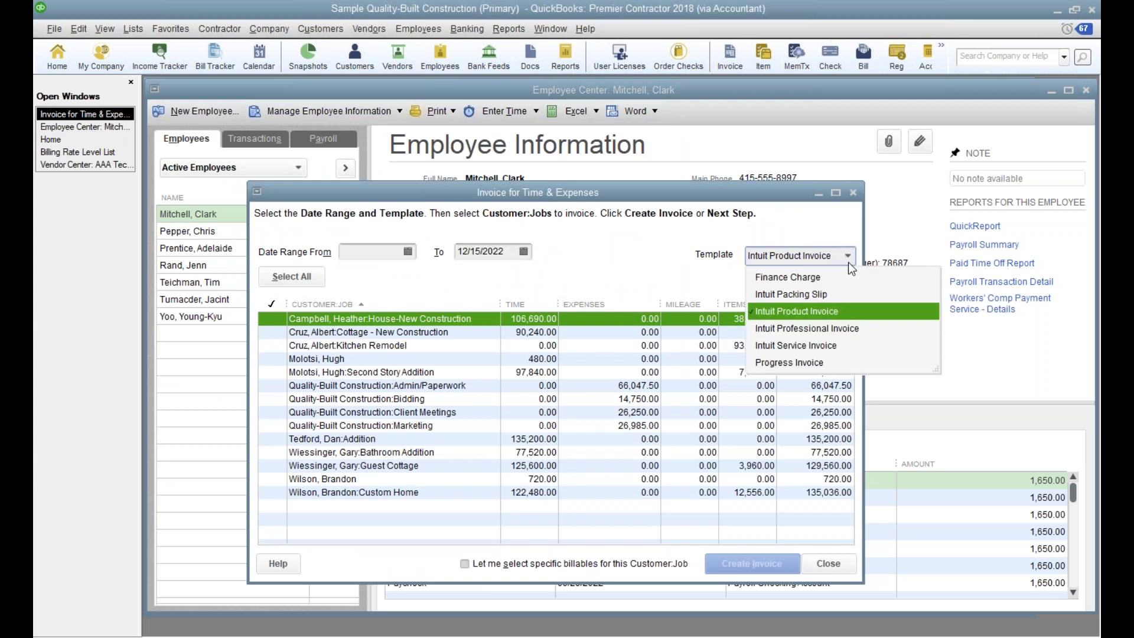
{"action": "left_click", "coordinate": [799, 348]}
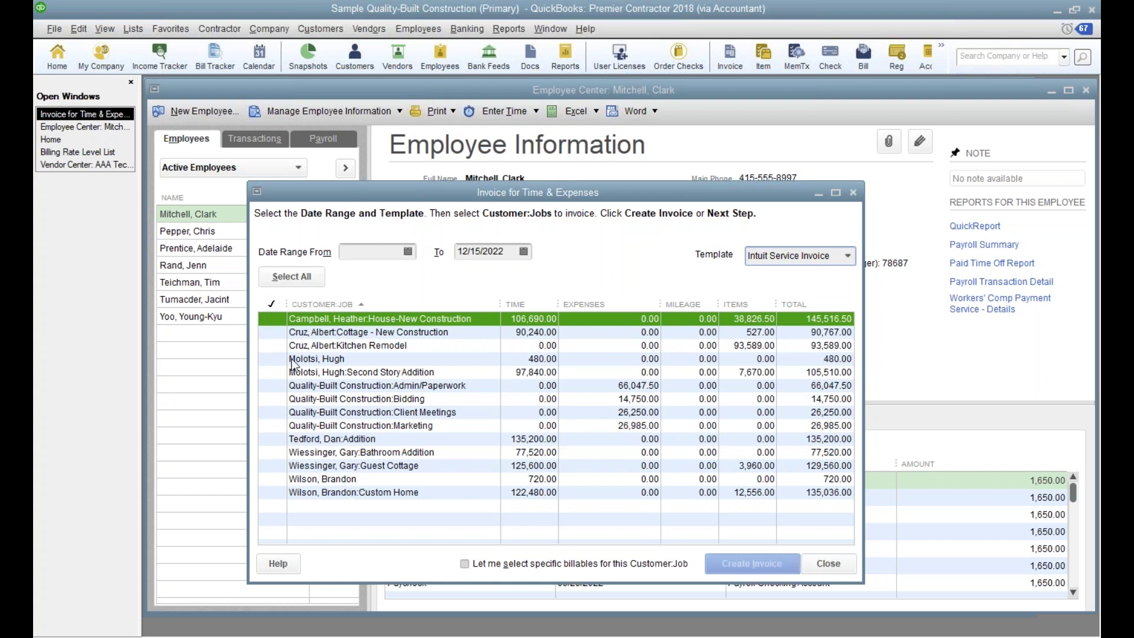
{"action": "left_click", "coordinate": [273, 318]}
{"action": "left_click", "coordinate": [273, 332]}
{"action": "left_click", "coordinate": [272, 346]}
{"action": "left_click", "coordinate": [273, 372]}
{"action": "left_click", "coordinate": [272, 399]}
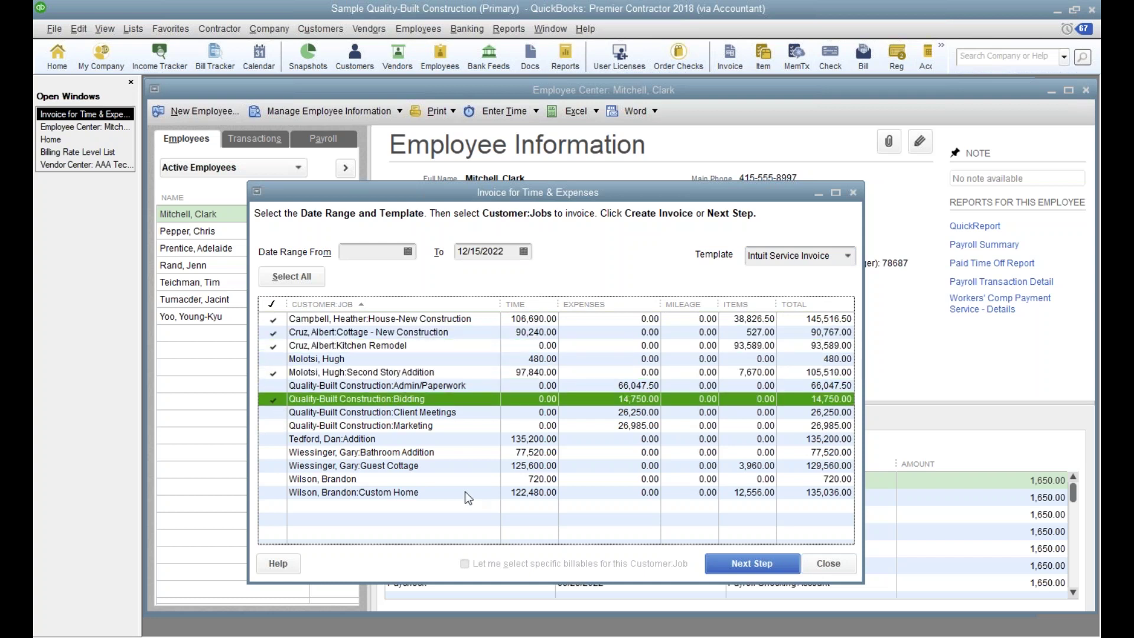
Step: Review the batch invoice details for the selected jobs with a wider customer column, and leave without creating the invoices
{"action": "left_click", "coordinate": [756, 562]}
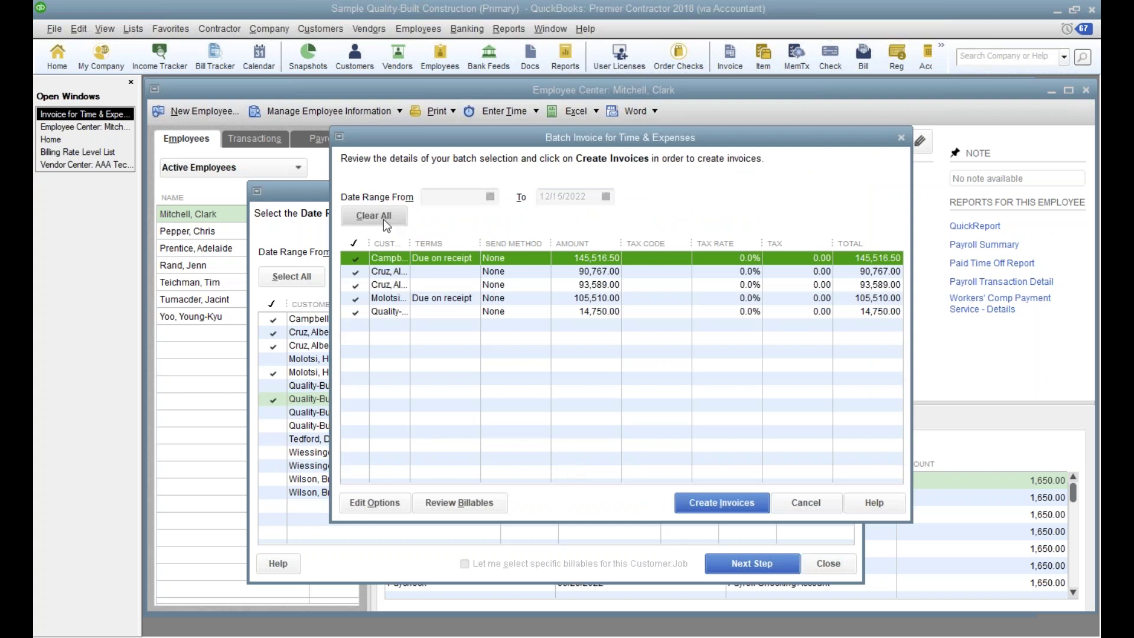
{"action": "left_click_drag", "start_coordinate": [410, 242], "coordinate": [450, 242]}
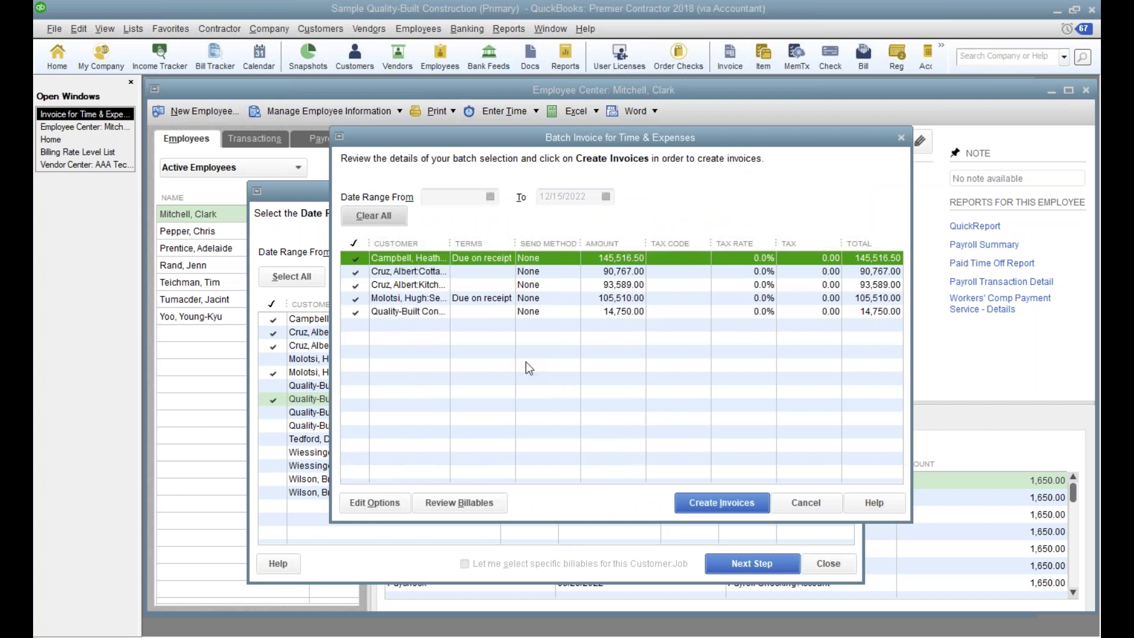
{"action": "left_click", "coordinate": [800, 503]}
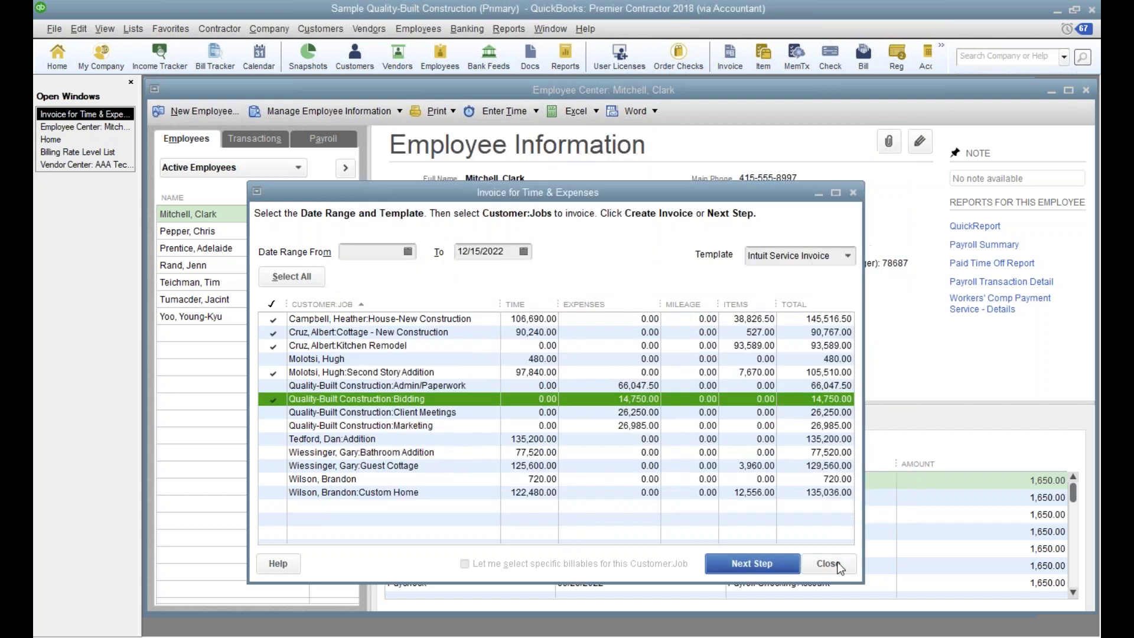
{"action": "left_click", "coordinate": [834, 563]}
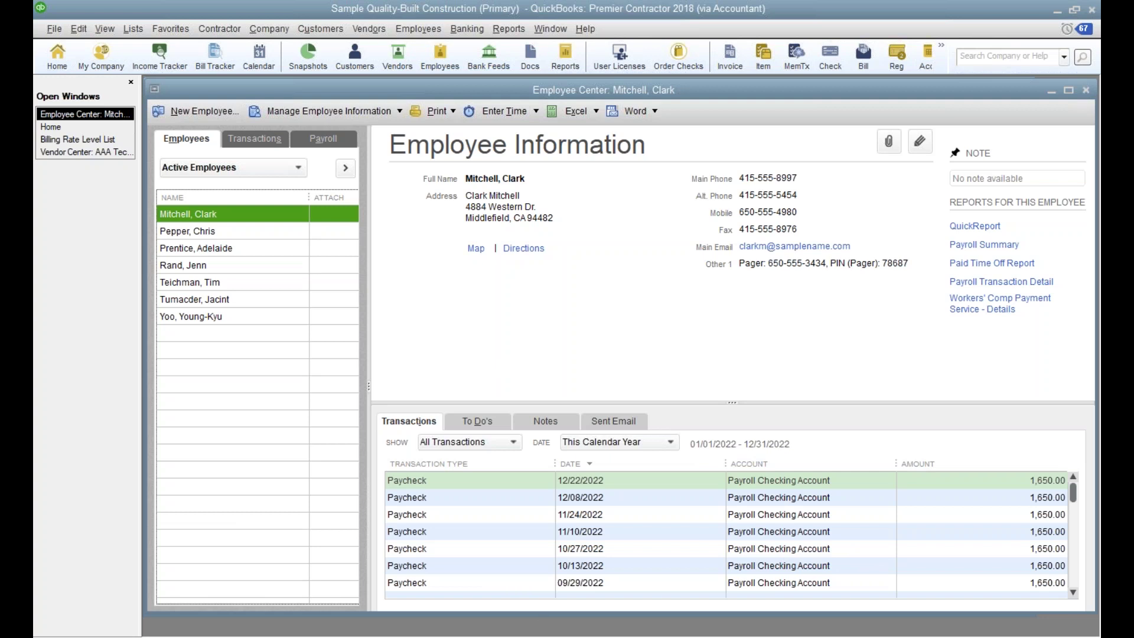
Step: Toggle the QuickBooks window holding the construction file to the Premier Accountant Edition
{"action": "mouse_move", "coordinate": [885, 637]}
{"action": "left_click", "coordinate": [1015, 637]}
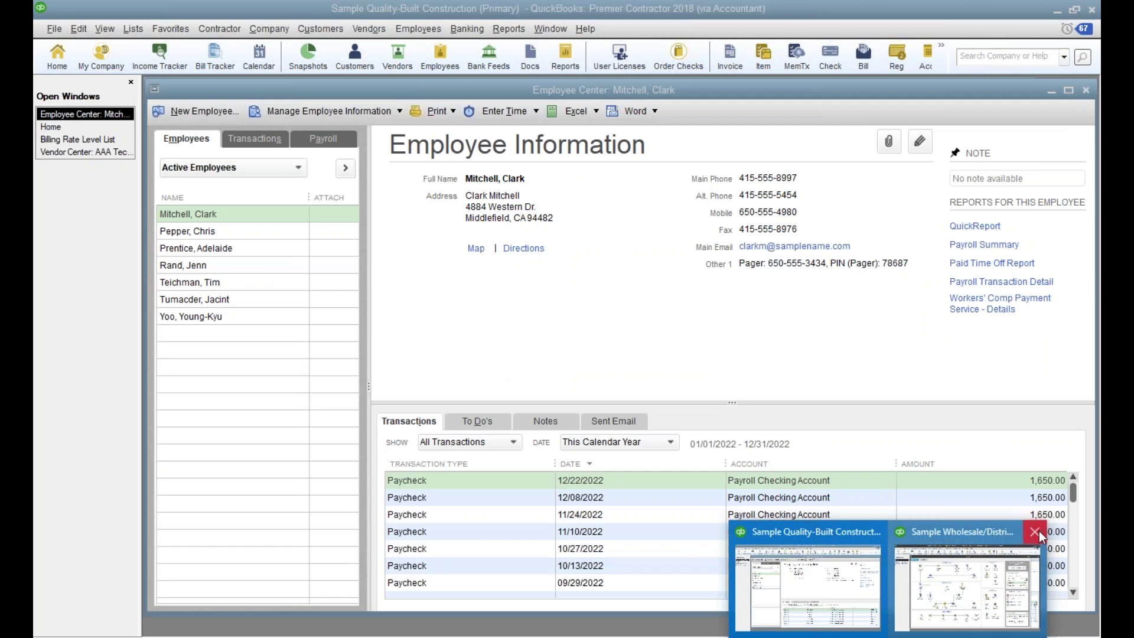
{"action": "left_click", "coordinate": [56, 34]}
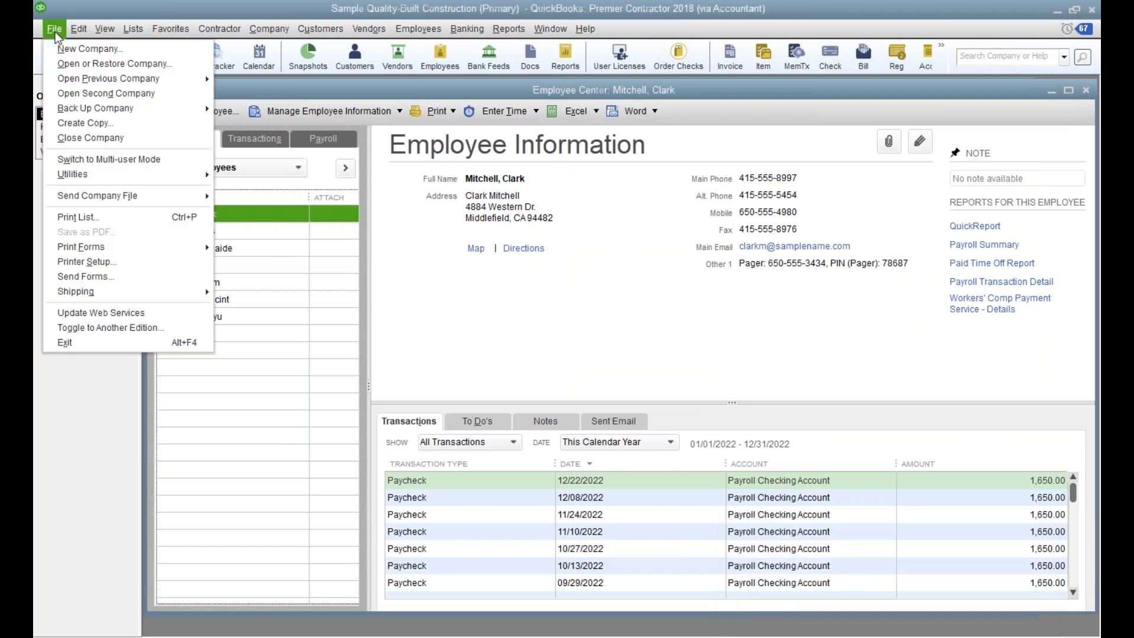
{"action": "mouse_move", "coordinate": [99, 78]}
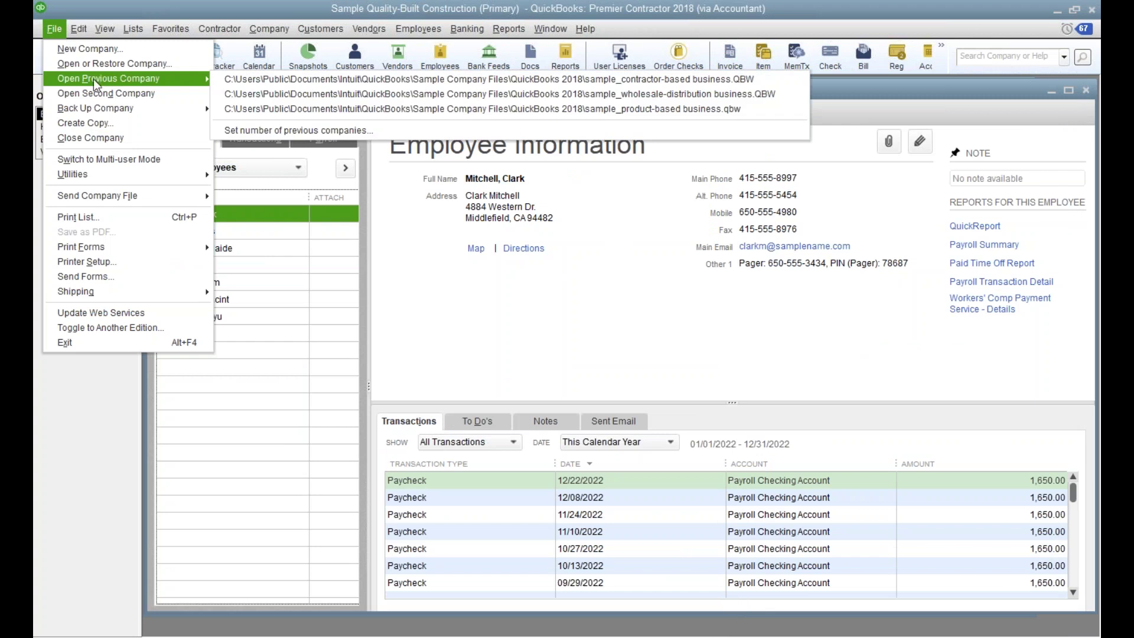
{"action": "left_click", "coordinate": [108, 327]}
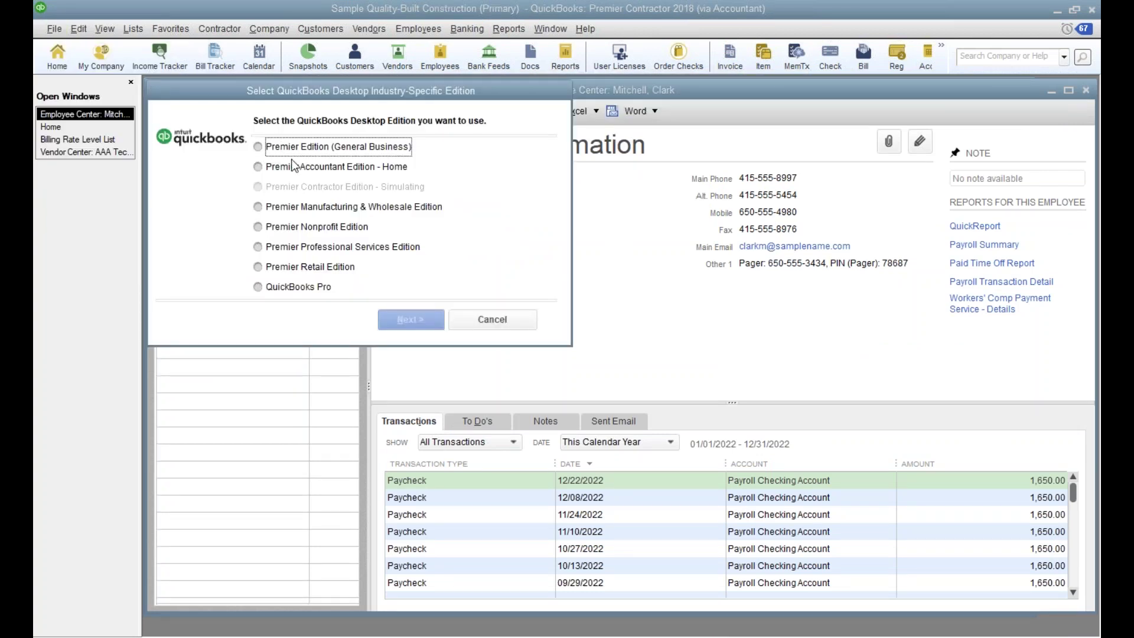
{"action": "left_click", "coordinate": [293, 167]}
{"action": "left_click", "coordinate": [413, 319]}
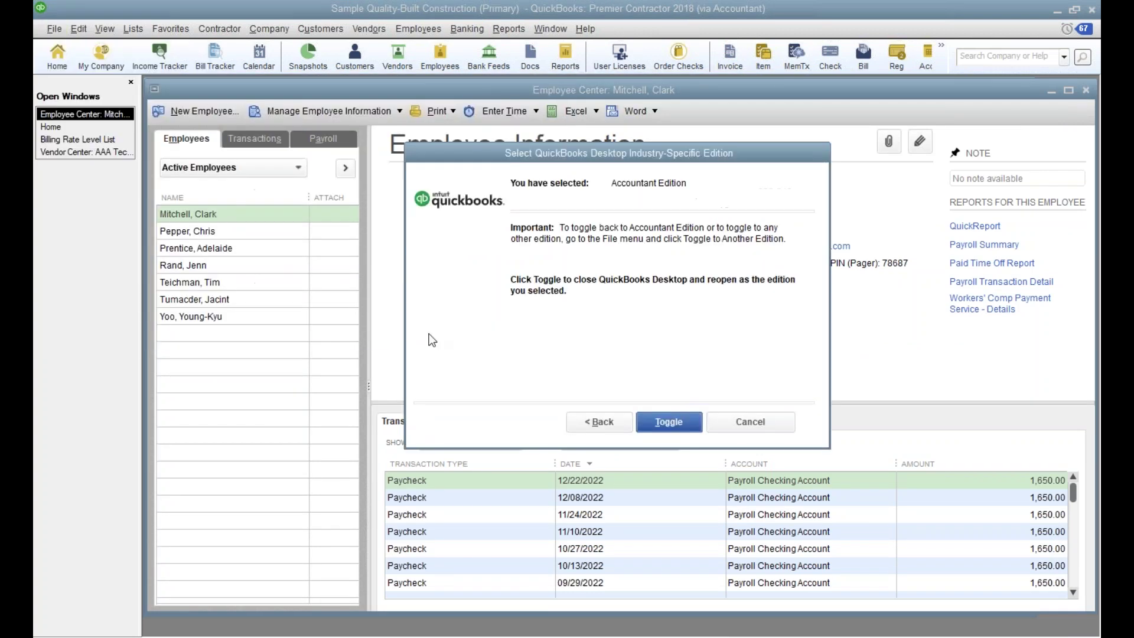
{"action": "left_click", "coordinate": [678, 426]}
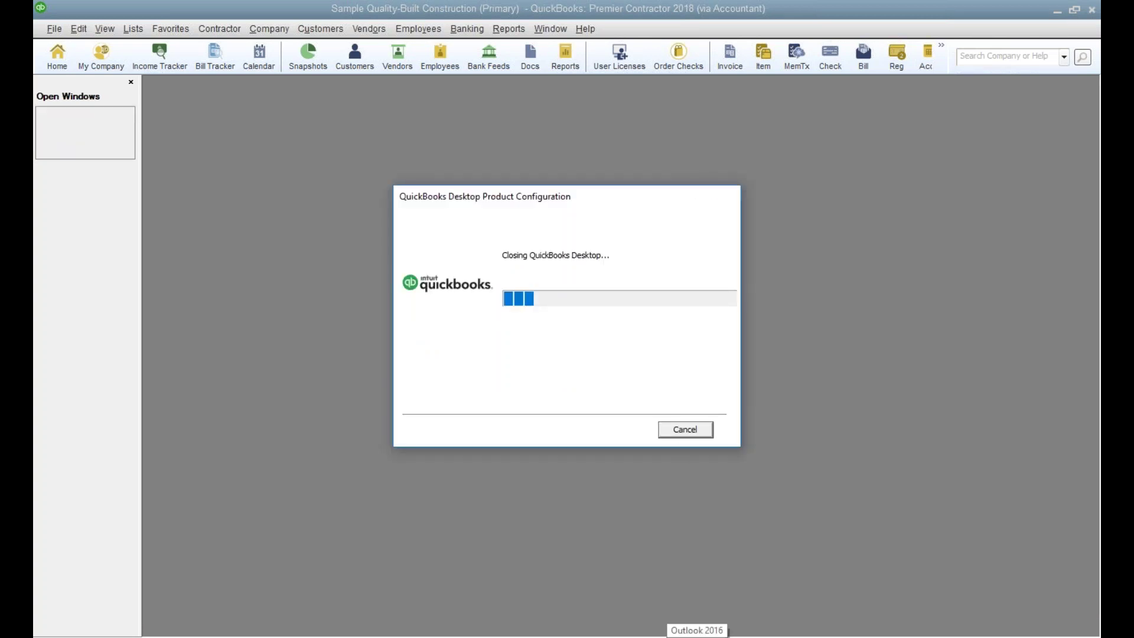
Step: Dismiss the second-company-file notice and switch to the Sample Wholesale/Distributor file
{"action": "mouse_move", "coordinate": [905, 634]}
{"action": "mouse_move", "coordinate": [871, 634]}
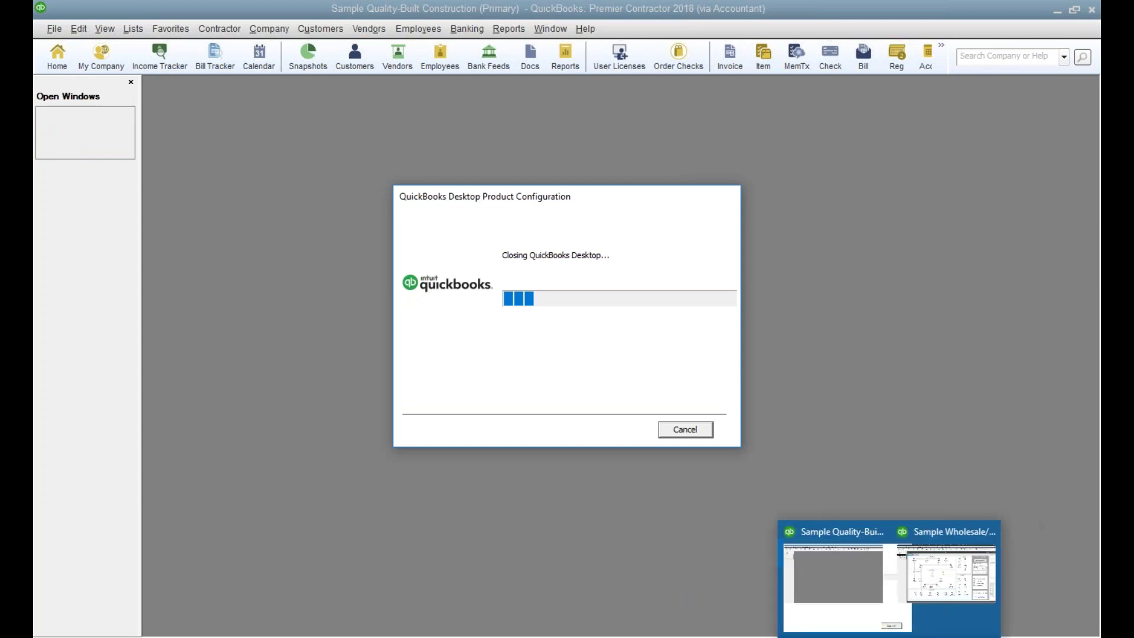
{"action": "left_click", "coordinate": [937, 538]}
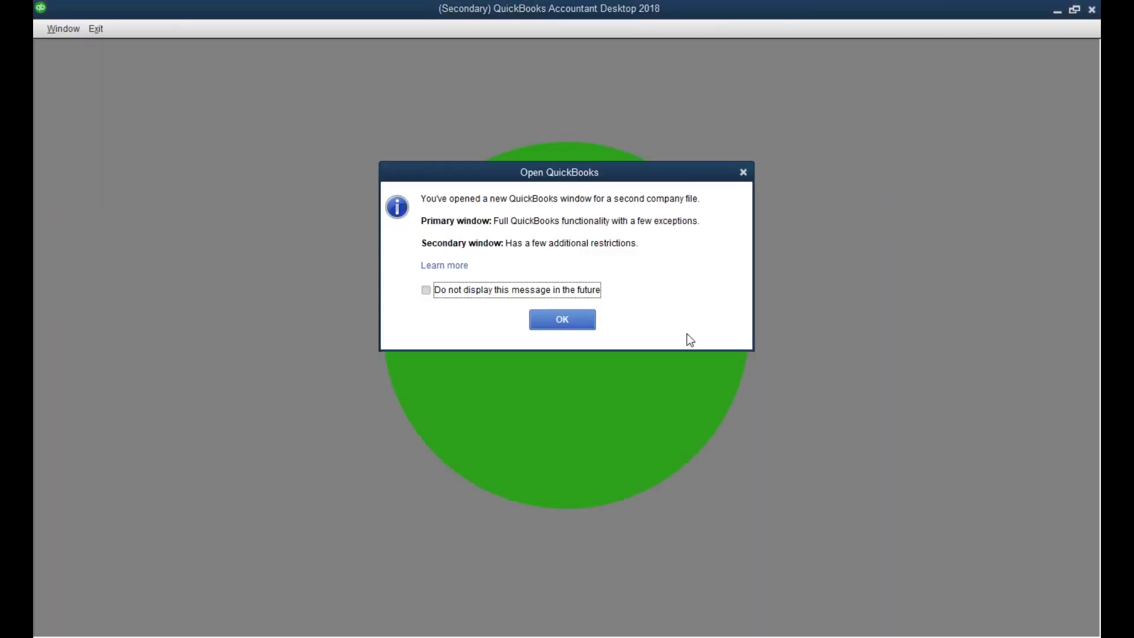
{"action": "left_click", "coordinate": [566, 322]}
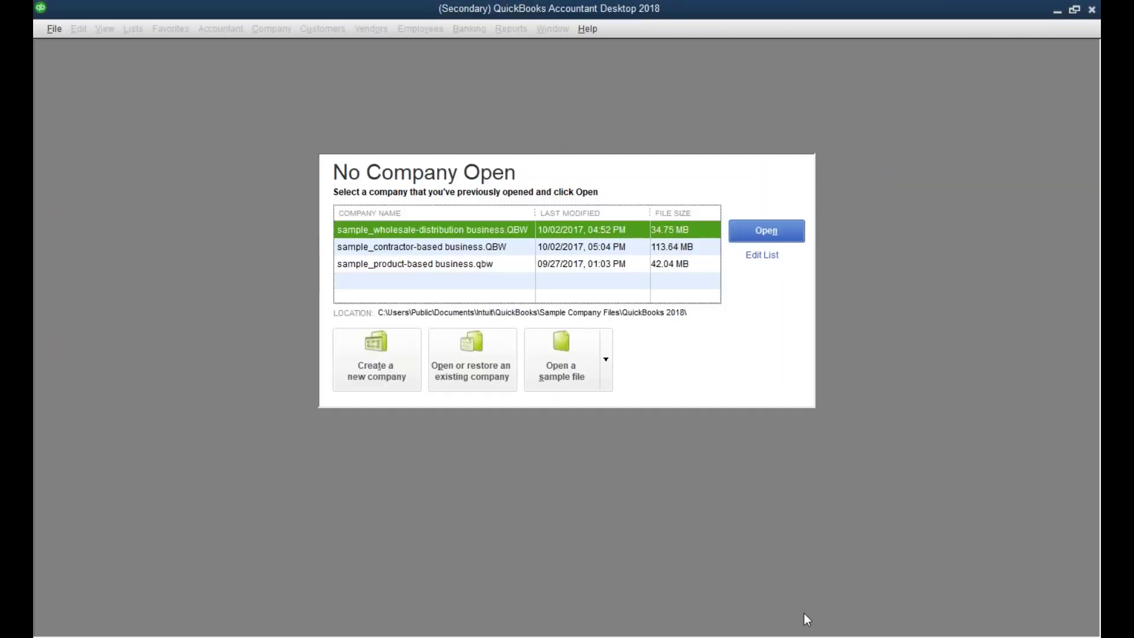
{"action": "mouse_move", "coordinate": [888, 635]}
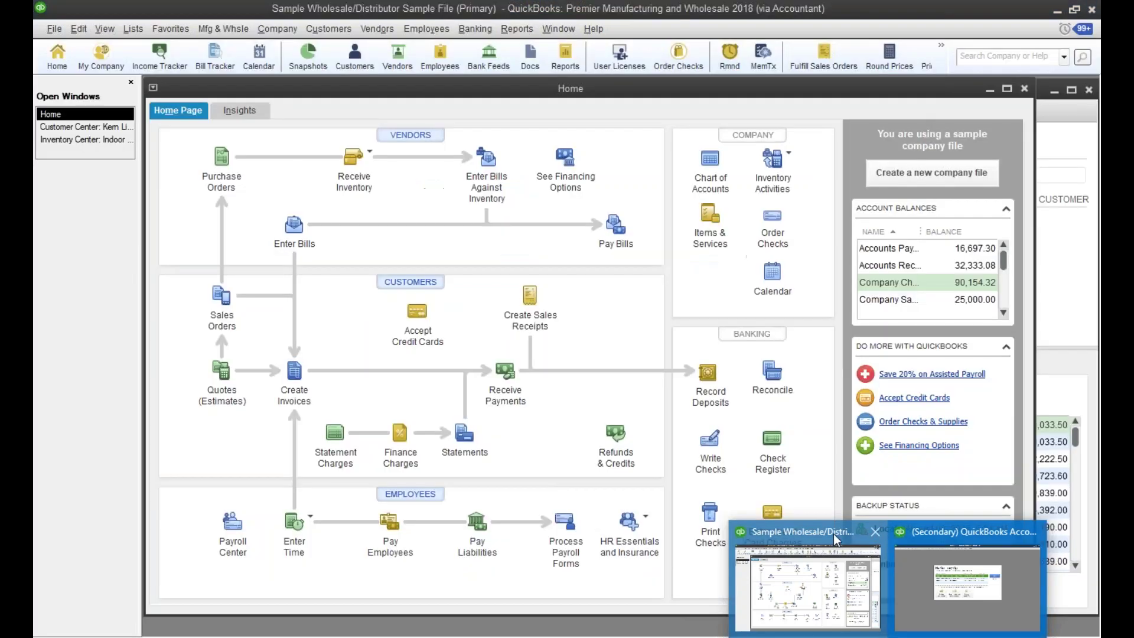
{"action": "left_click", "coordinate": [833, 533]}
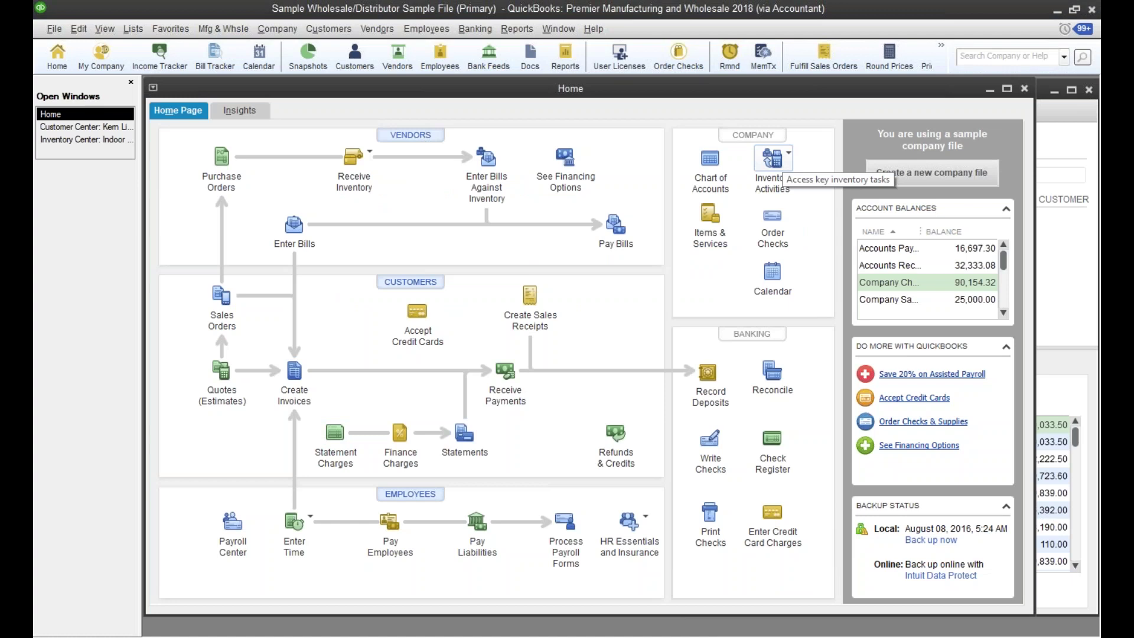
Step: Open the Inventory Center and enlarge the item information area to examine the costs and quantities of Indoor Electrical Wire
{"action": "left_click", "coordinate": [778, 161]}
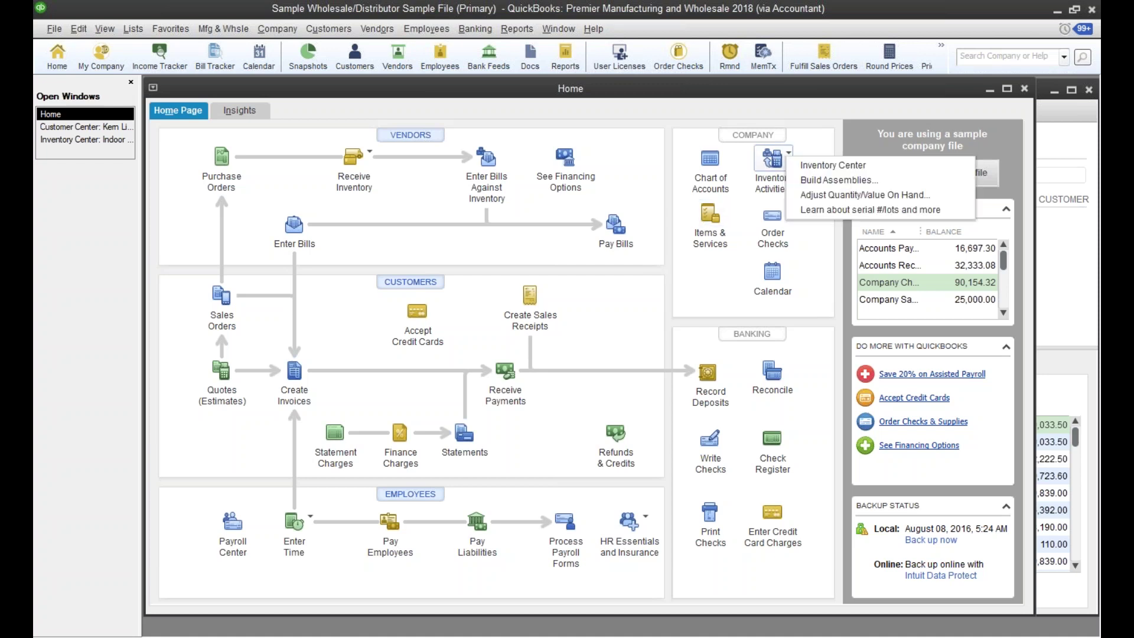
{"action": "left_click", "coordinate": [824, 167]}
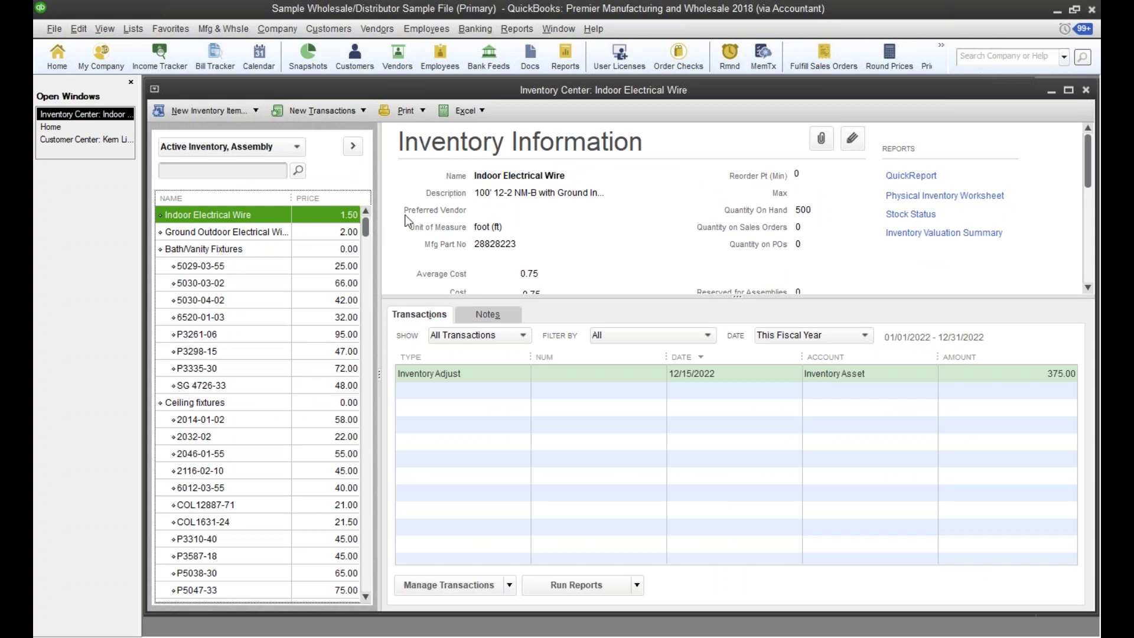
{"action": "left_click_drag", "start_coordinate": [620, 296], "coordinate": [623, 351]}
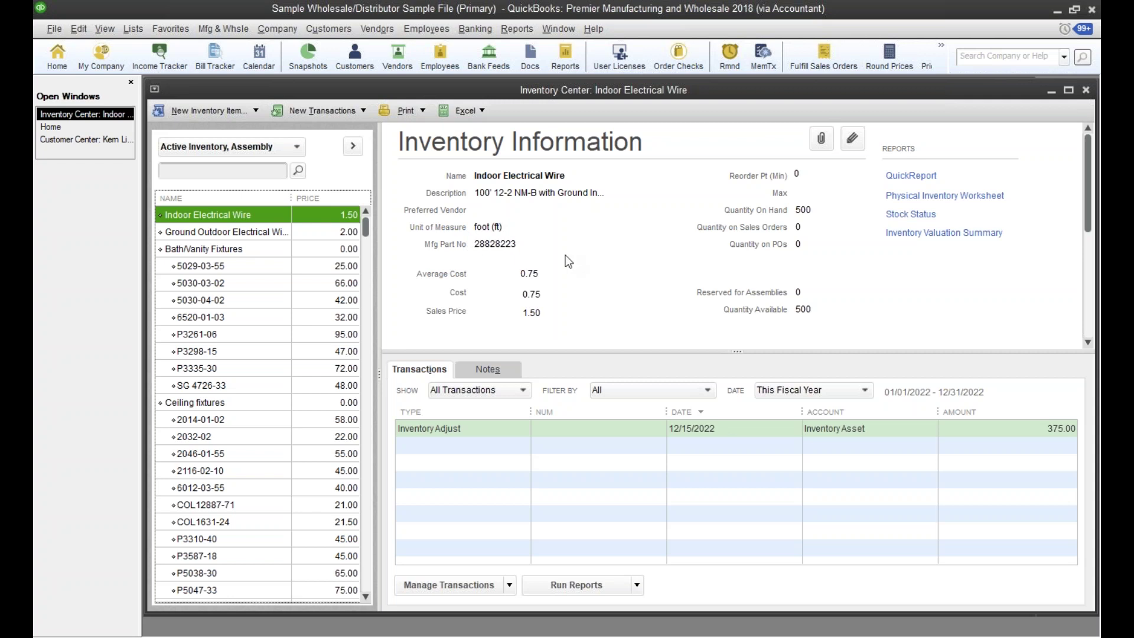
Step: Check the unit of measure options in the Items & Inventory company preferences, and leave the preferences without changes
{"action": "left_click", "coordinate": [133, 35]}
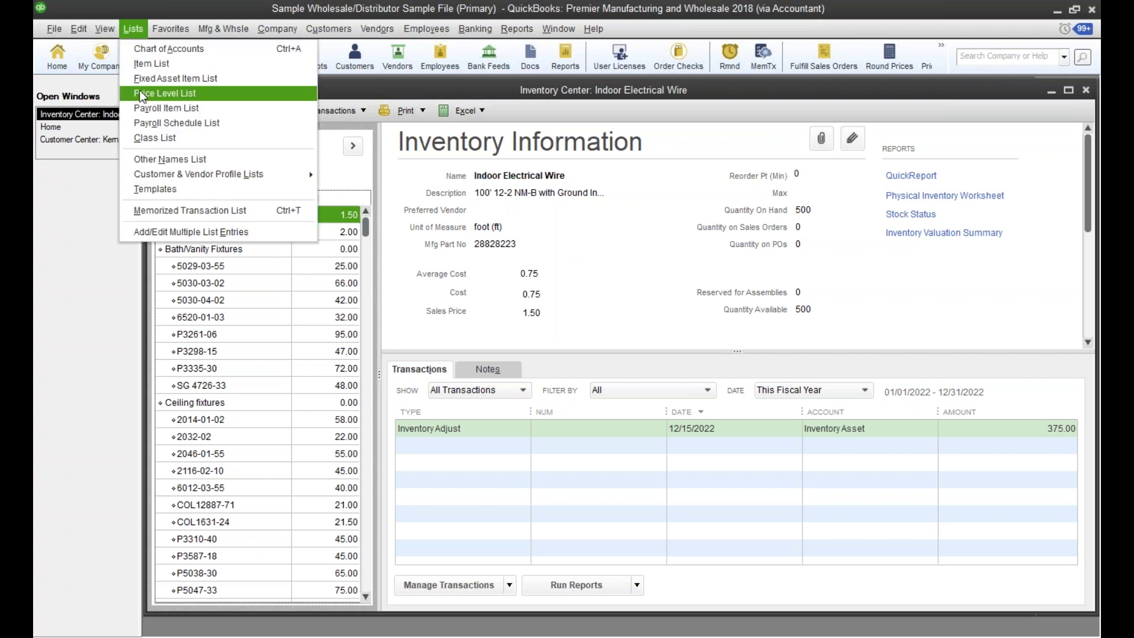
{"action": "mouse_move", "coordinate": [81, 28]}
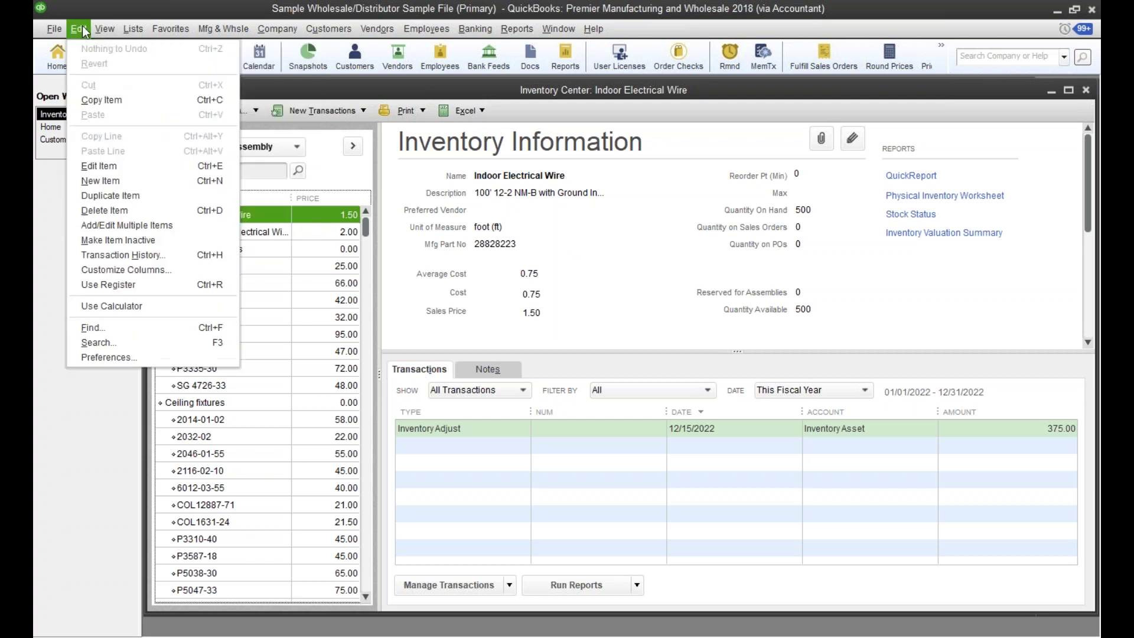
{"action": "left_click", "coordinate": [116, 358]}
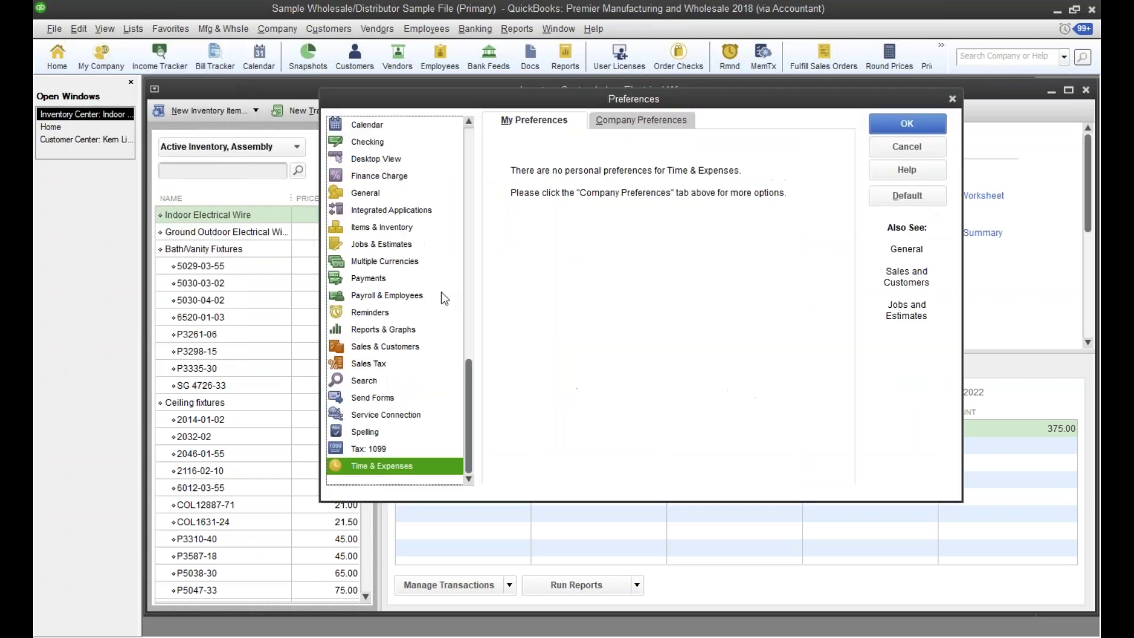
{"action": "left_click", "coordinate": [381, 228]}
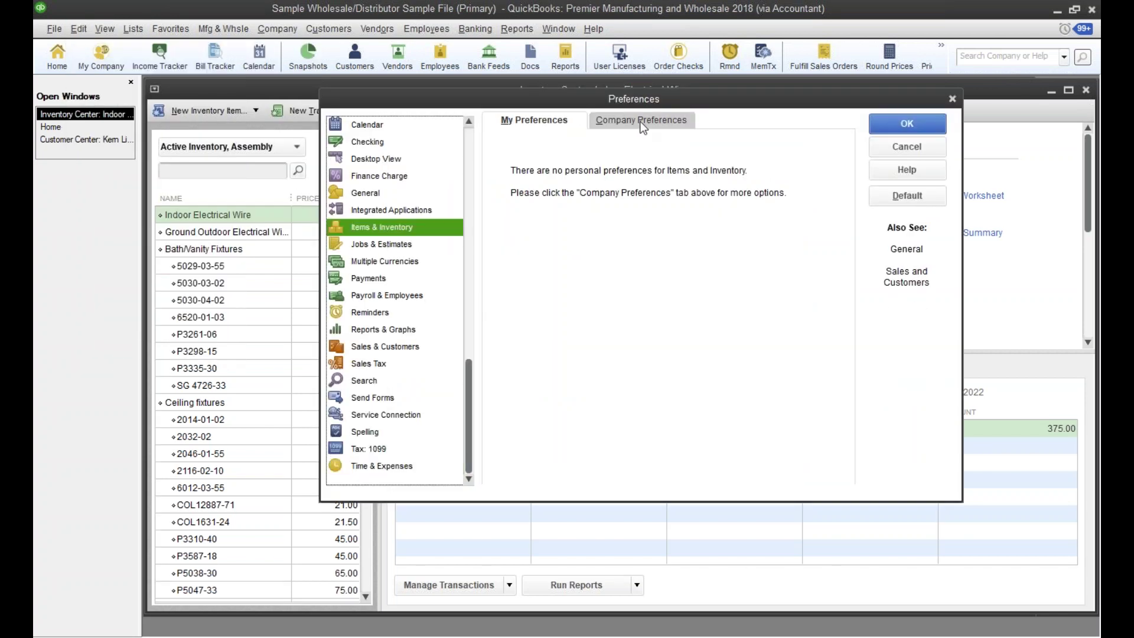
{"action": "left_click", "coordinate": [640, 122]}
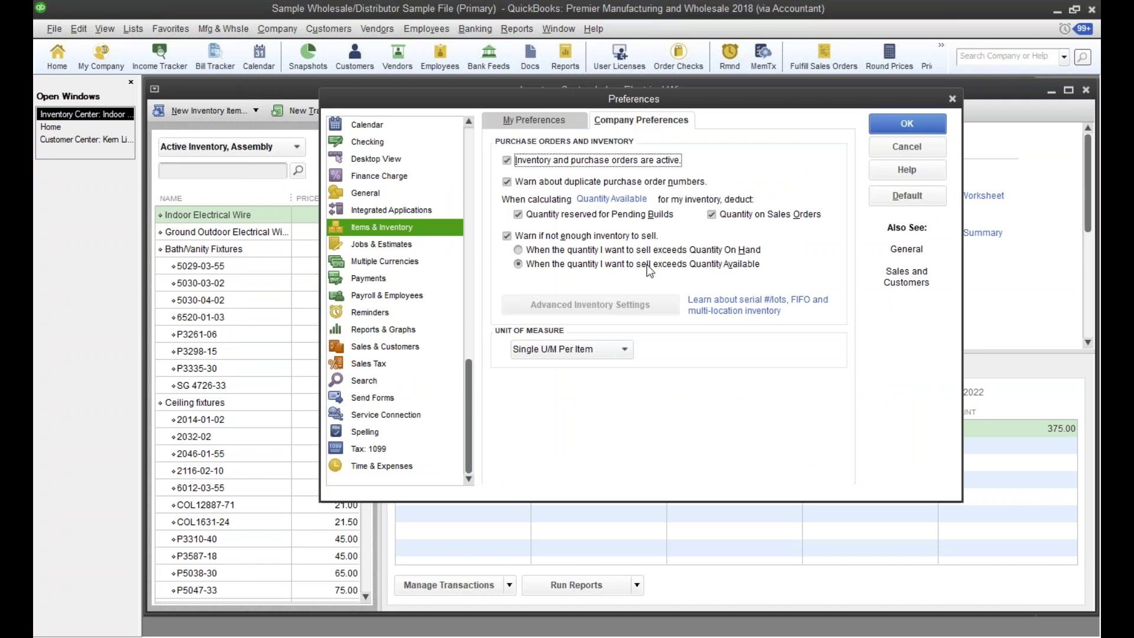
{"action": "left_click", "coordinate": [623, 351]}
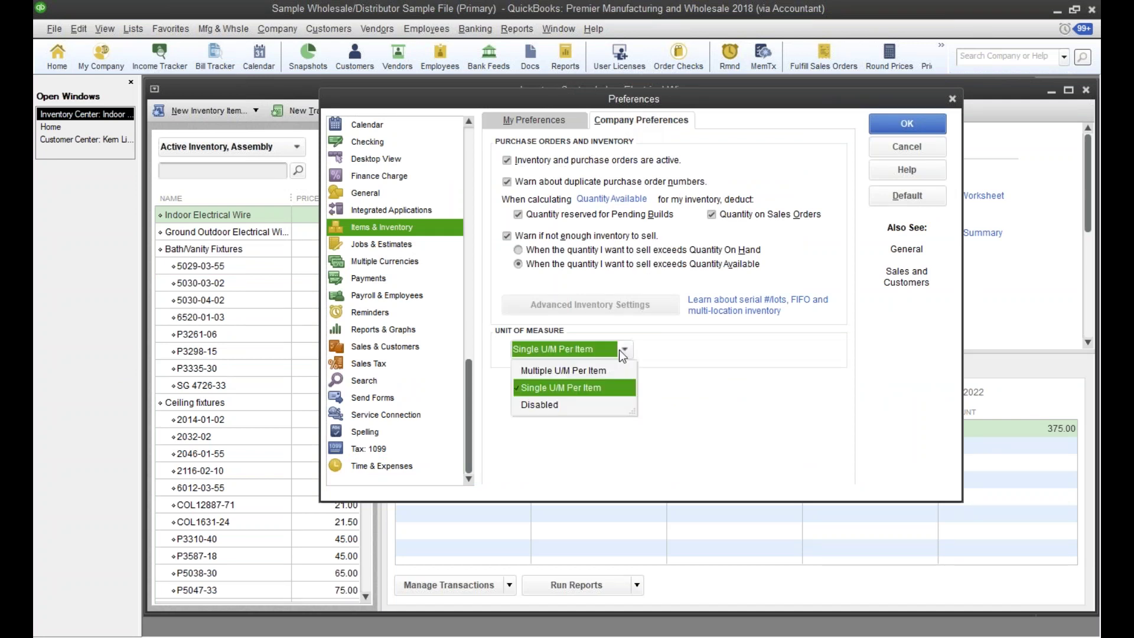
{"action": "left_click", "coordinate": [690, 345]}
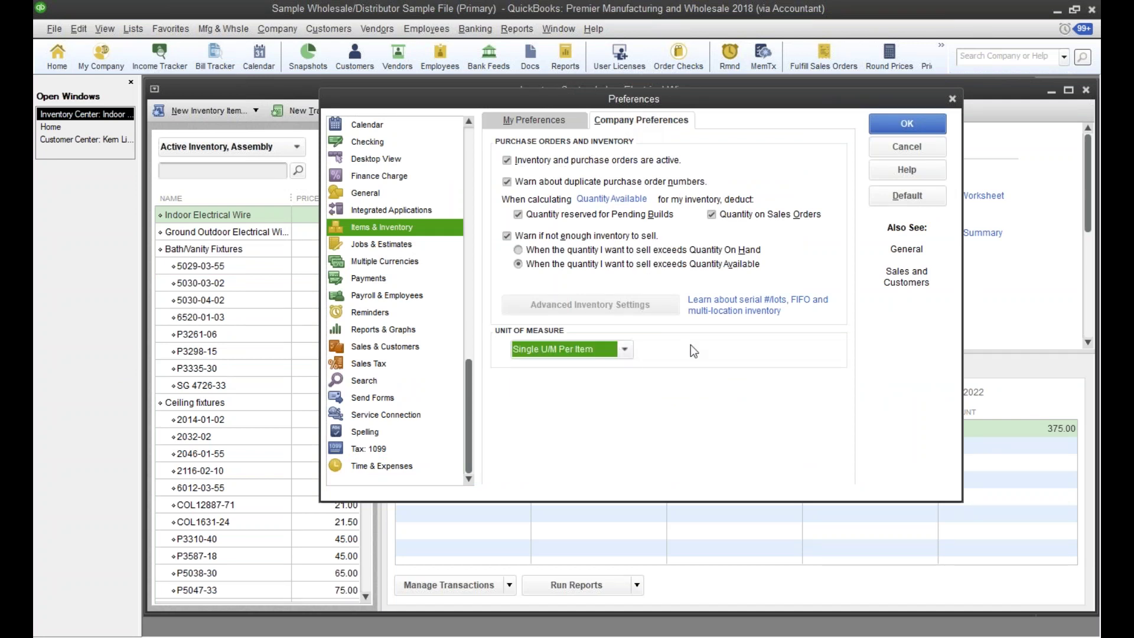
{"action": "left_click", "coordinate": [895, 144]}
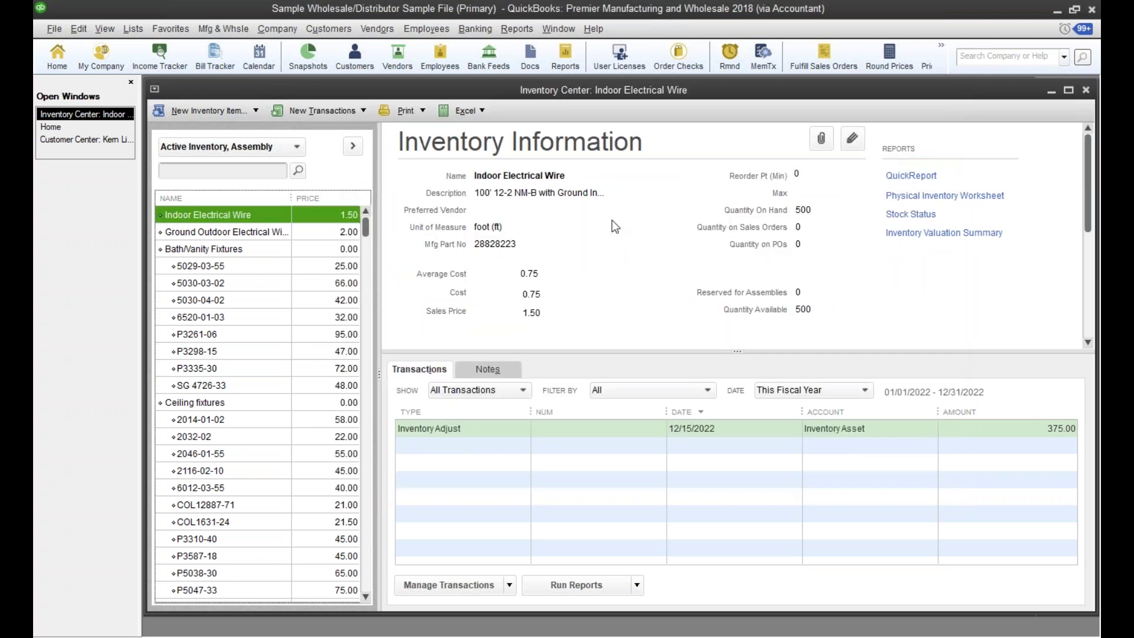
Step: Look through the available lists, including the customer and vendor profile lists, for a unit of measure list
{"action": "left_click", "coordinate": [137, 29]}
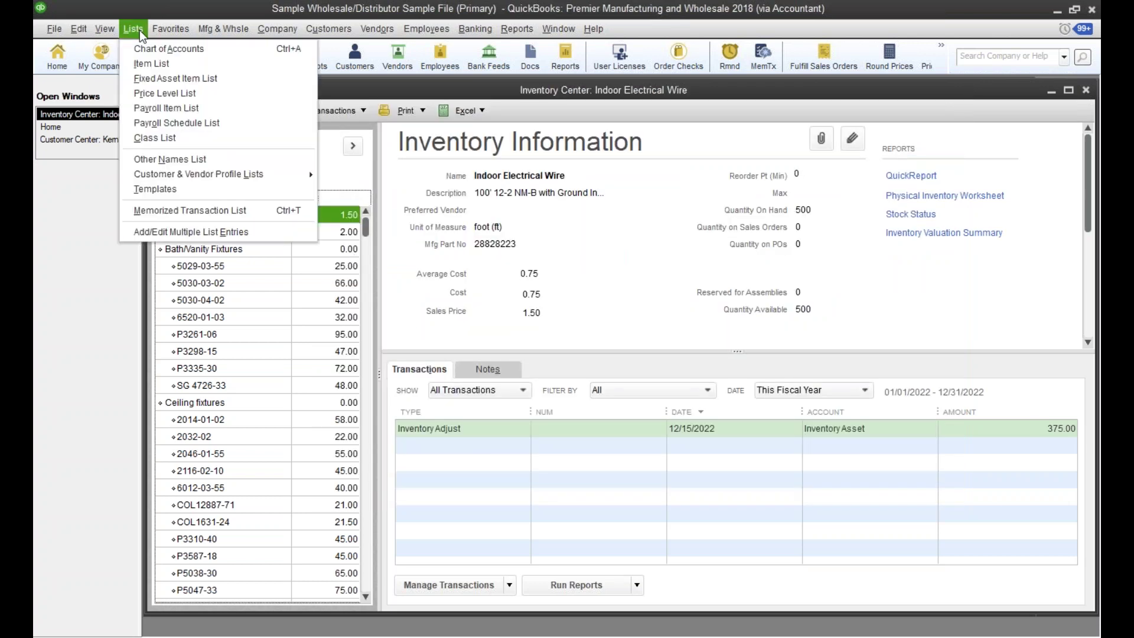
{"action": "mouse_move", "coordinate": [199, 181]}
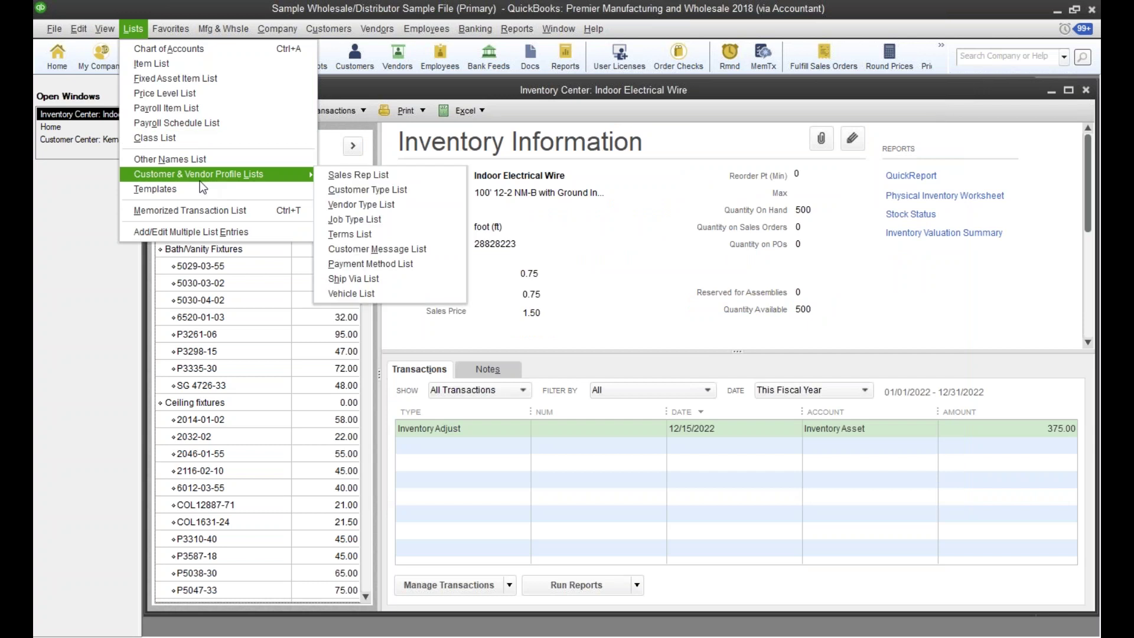
{"action": "left_click", "coordinate": [629, 302]}
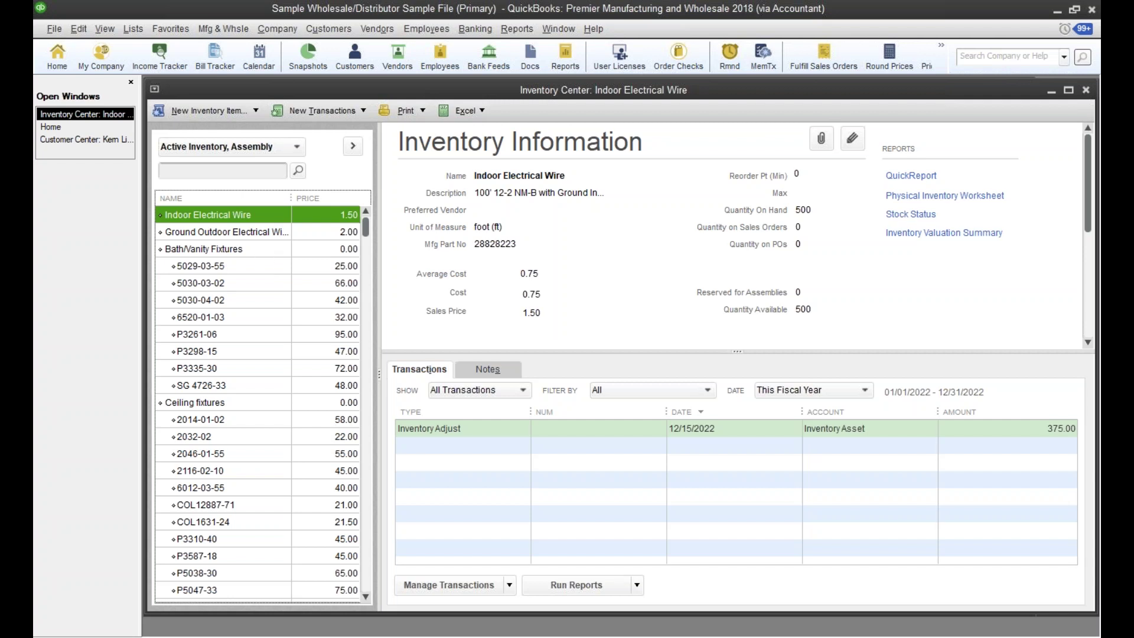
{"action": "scroll", "coordinate": [275, 249], "scroll_direction": "down", "scroll_amount": 5}
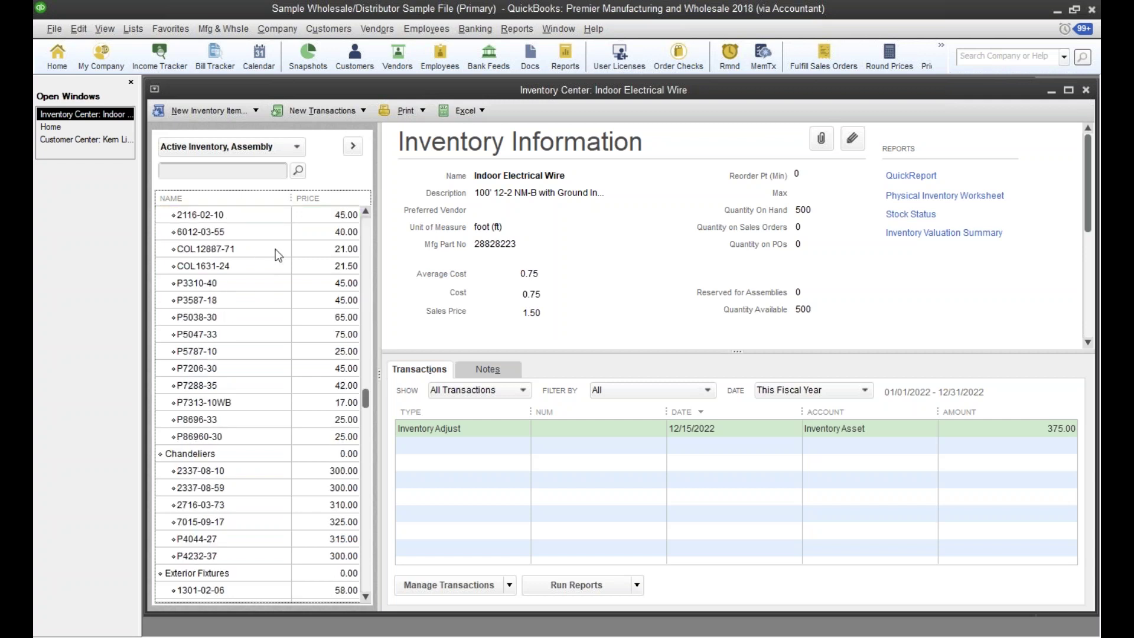
{"action": "scroll", "coordinate": [276, 256], "scroll_direction": "down", "scroll_amount": 5}
{"action": "scroll", "coordinate": [276, 257], "scroll_direction": "up", "scroll_amount": 10}
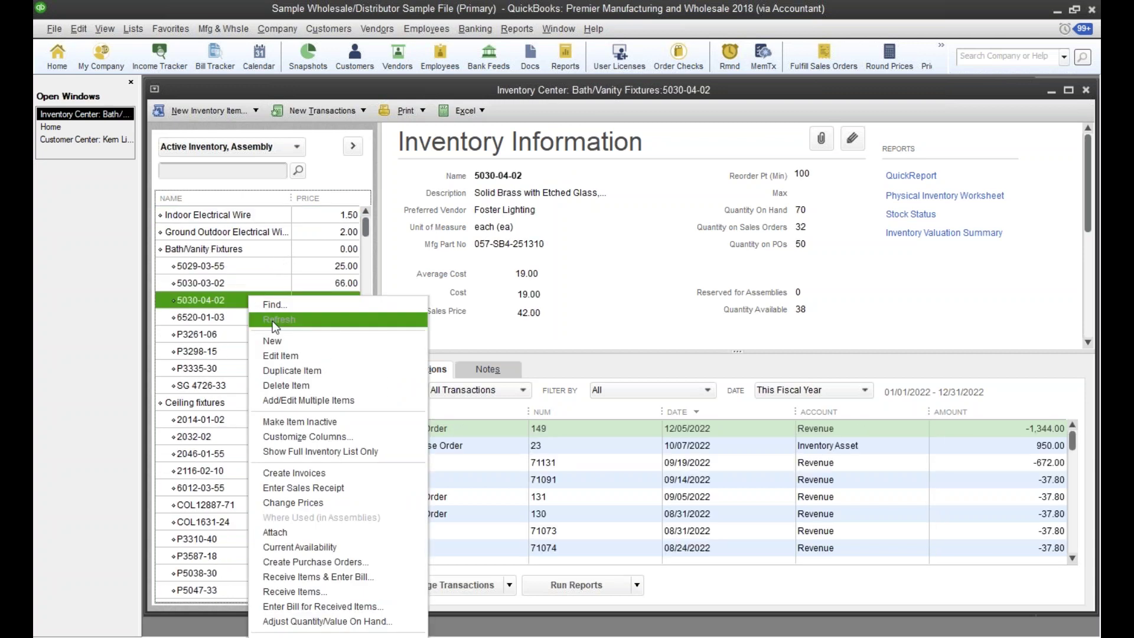
{"action": "left_click", "coordinate": [276, 339]}
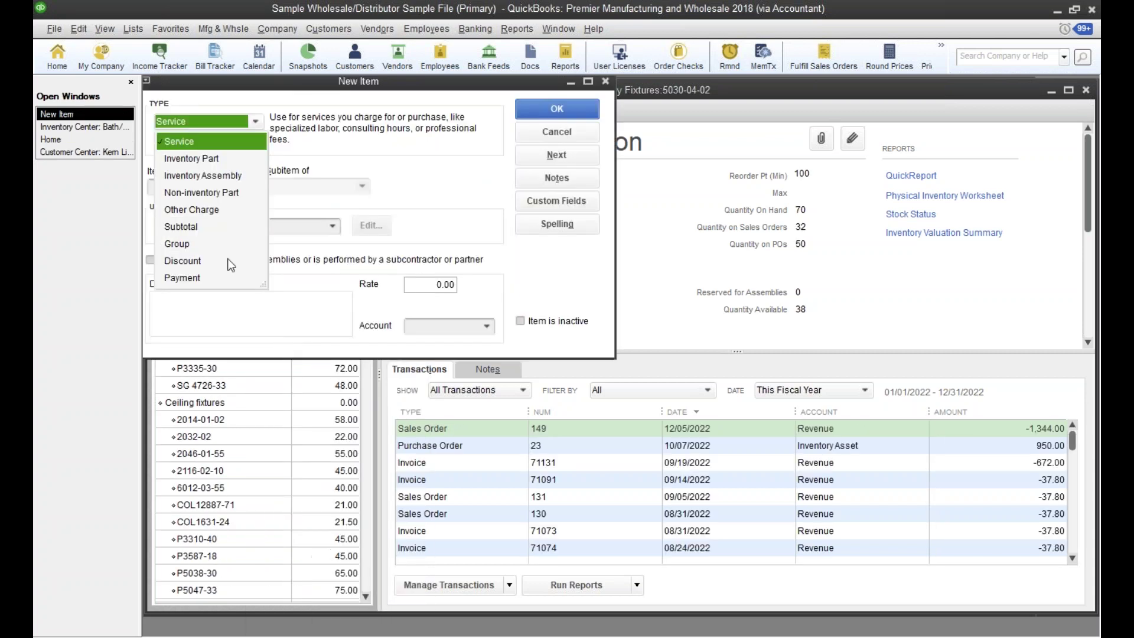
{"action": "left_click", "coordinate": [229, 175]}
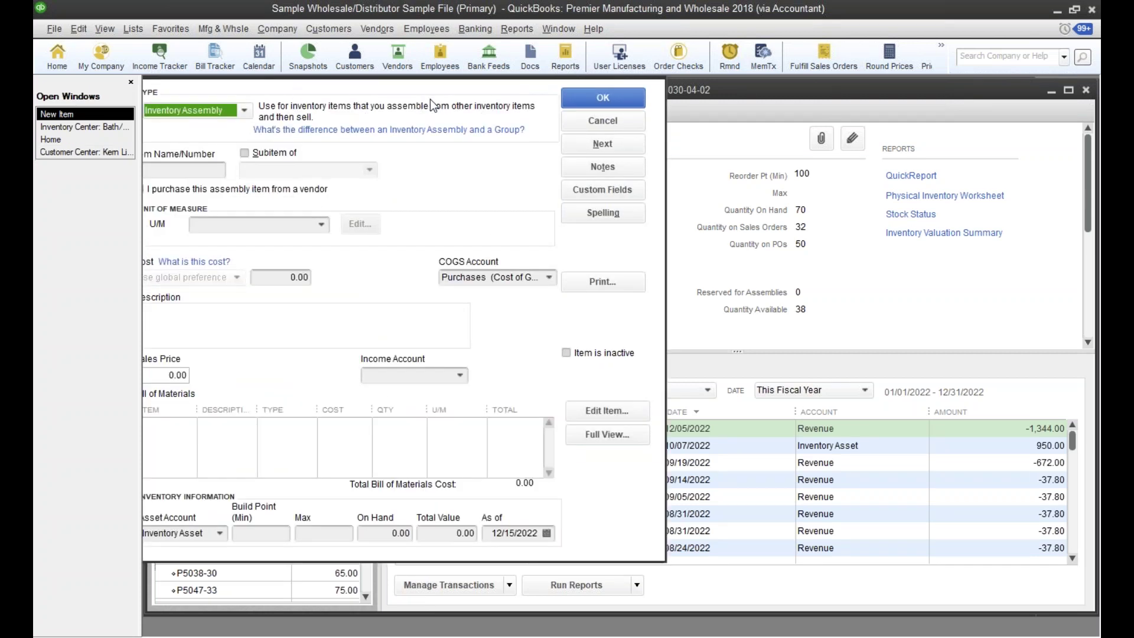
{"action": "left_click", "coordinate": [130, 82]}
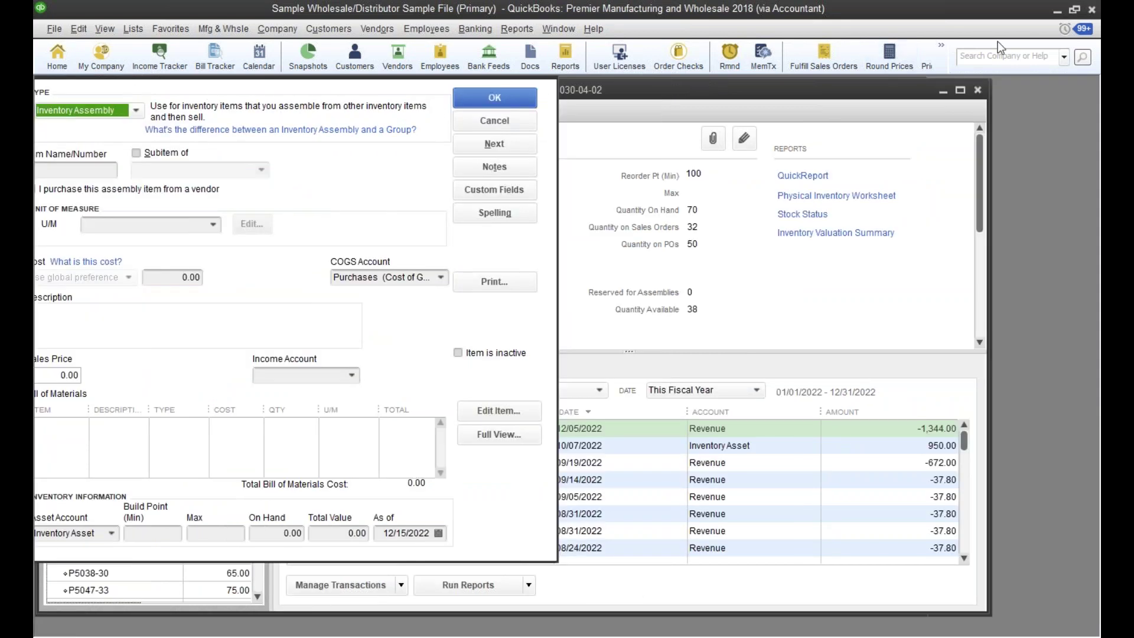
{"action": "left_click", "coordinate": [494, 120]}
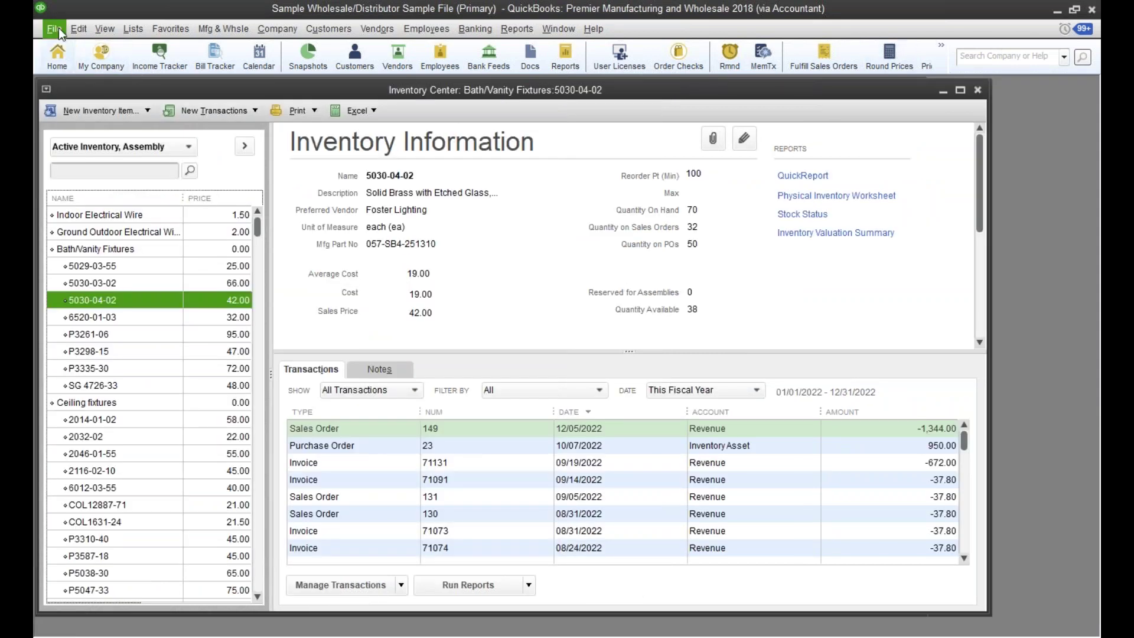
{"action": "left_click", "coordinate": [97, 30]}
{"action": "left_click", "coordinate": [108, 48]}
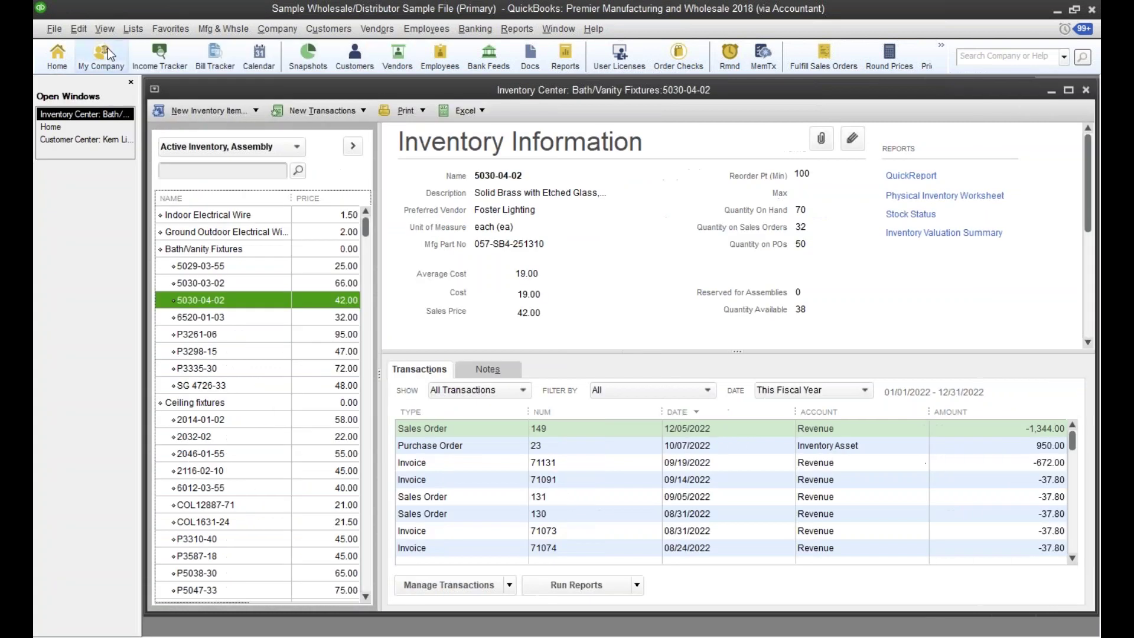
Step: Start a new item of type Inventory Assembly from the Inventory Center
{"action": "right_click", "coordinate": [229, 303]}
{"action": "left_click", "coordinate": [261, 342]}
{"action": "left_click", "coordinate": [267, 101]}
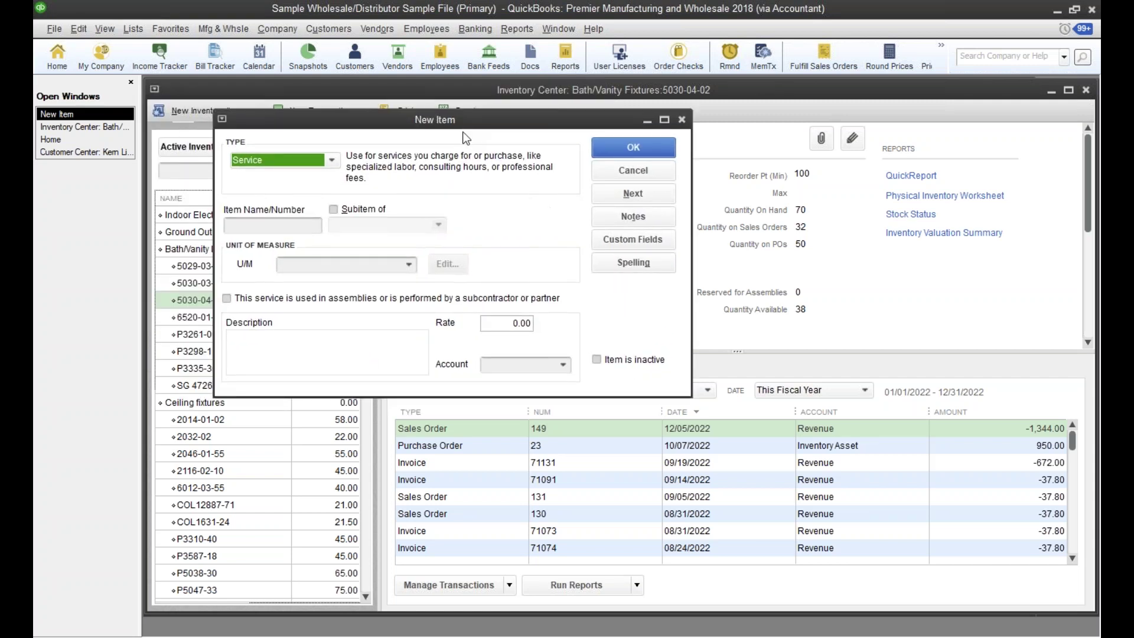
{"action": "left_click", "coordinate": [333, 166]}
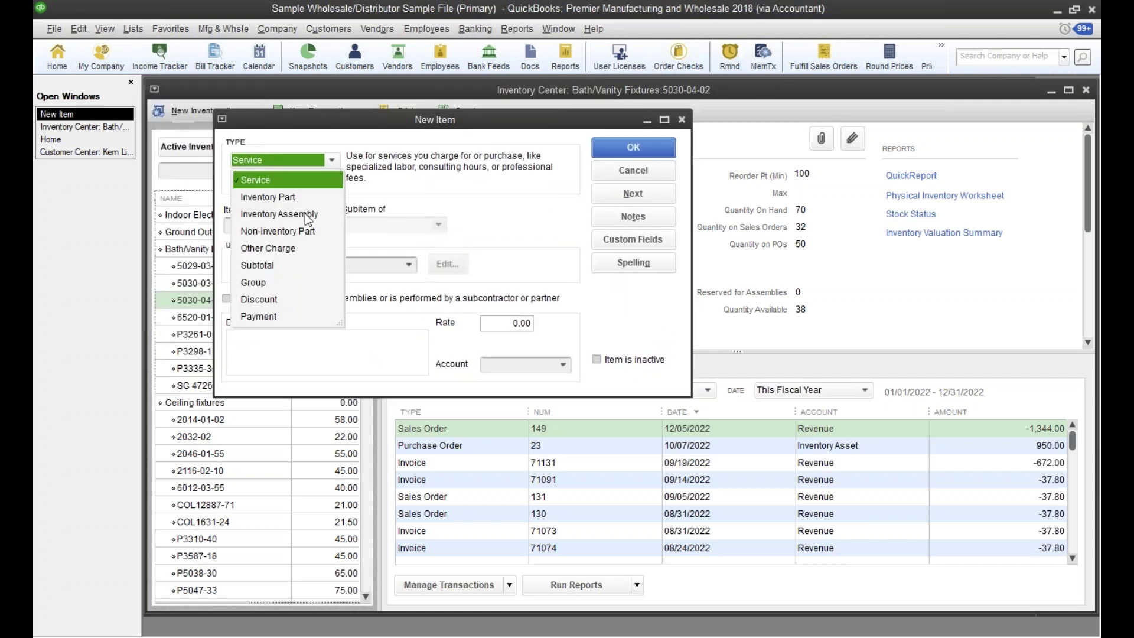
{"action": "left_click", "coordinate": [274, 214]}
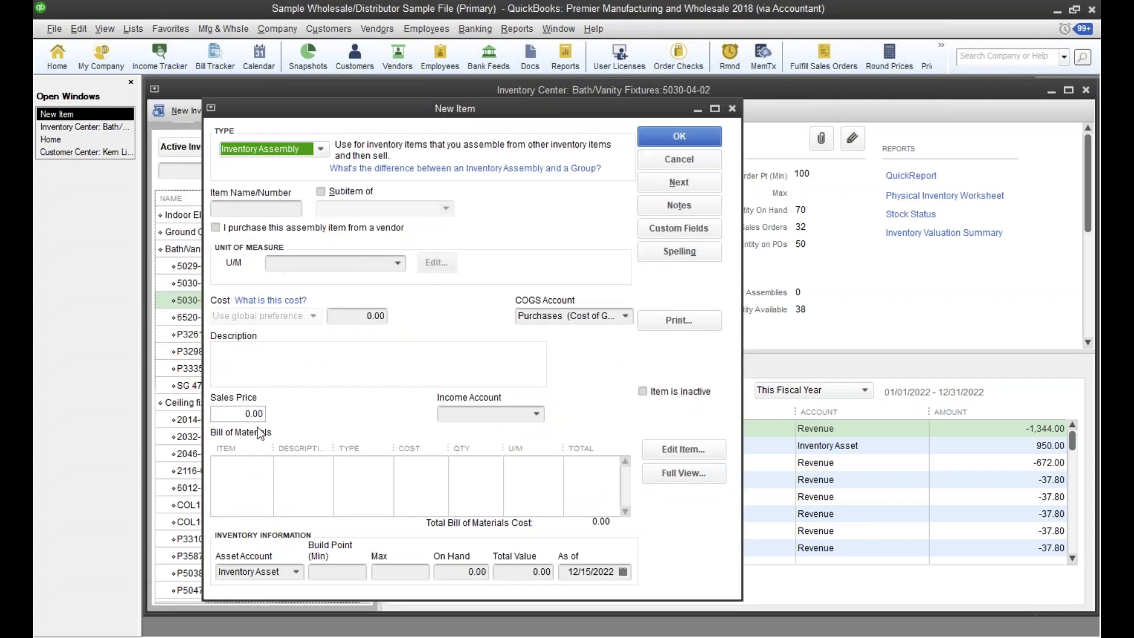
Step: Add bath/vanity fixture 5029-03-55 and ceiling fixture 2046-01-55 to the assembly's bill of materials, and discard the new item
{"action": "left_click", "coordinate": [263, 465]}
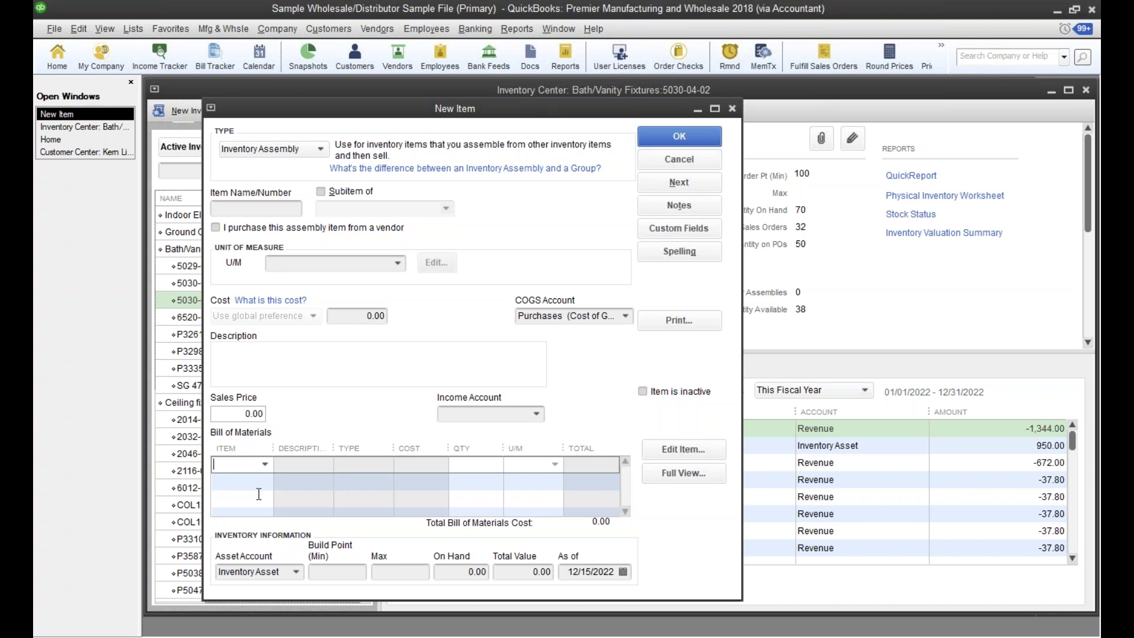
{"action": "left_click", "coordinate": [263, 465]}
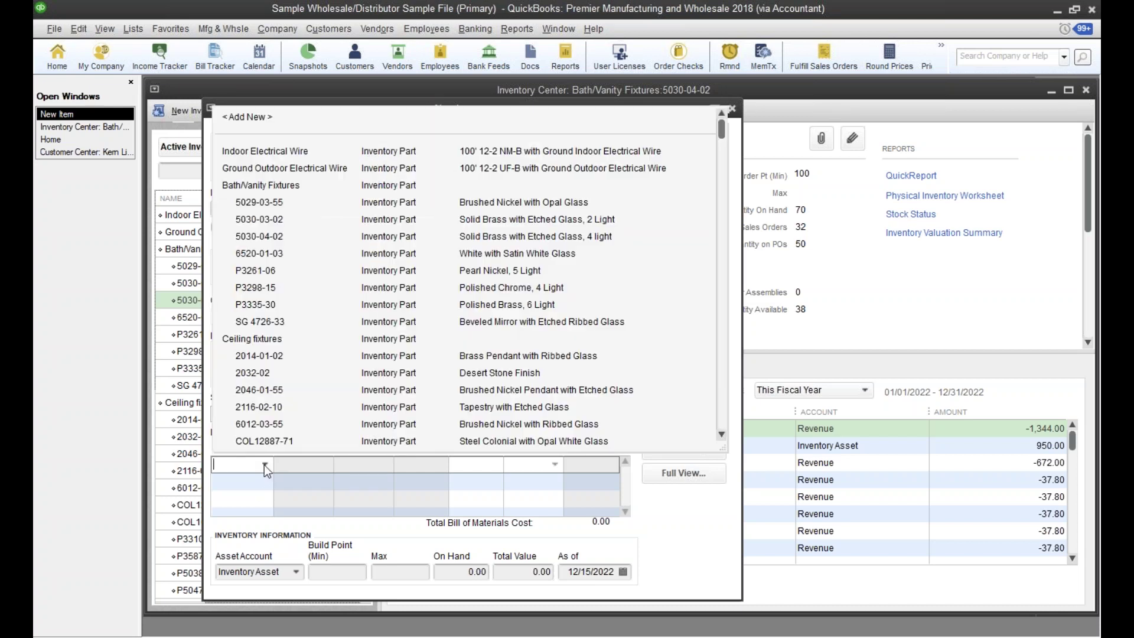
{"action": "left_click", "coordinate": [279, 202]}
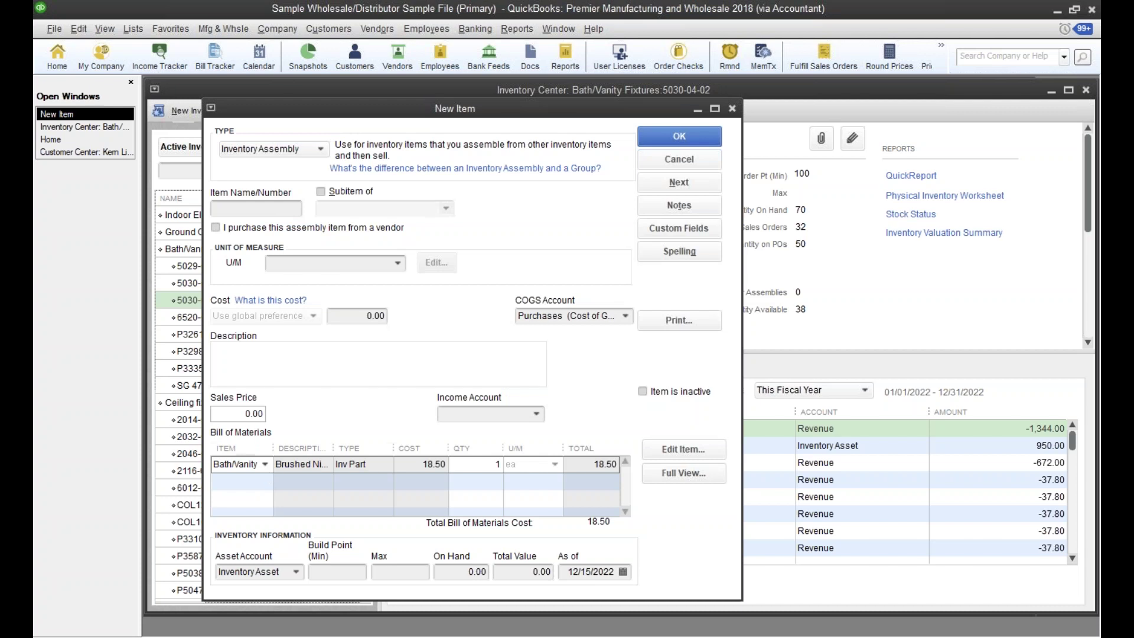
{"action": "left_click", "coordinate": [238, 481]}
{"action": "left_click", "coordinate": [264, 481]}
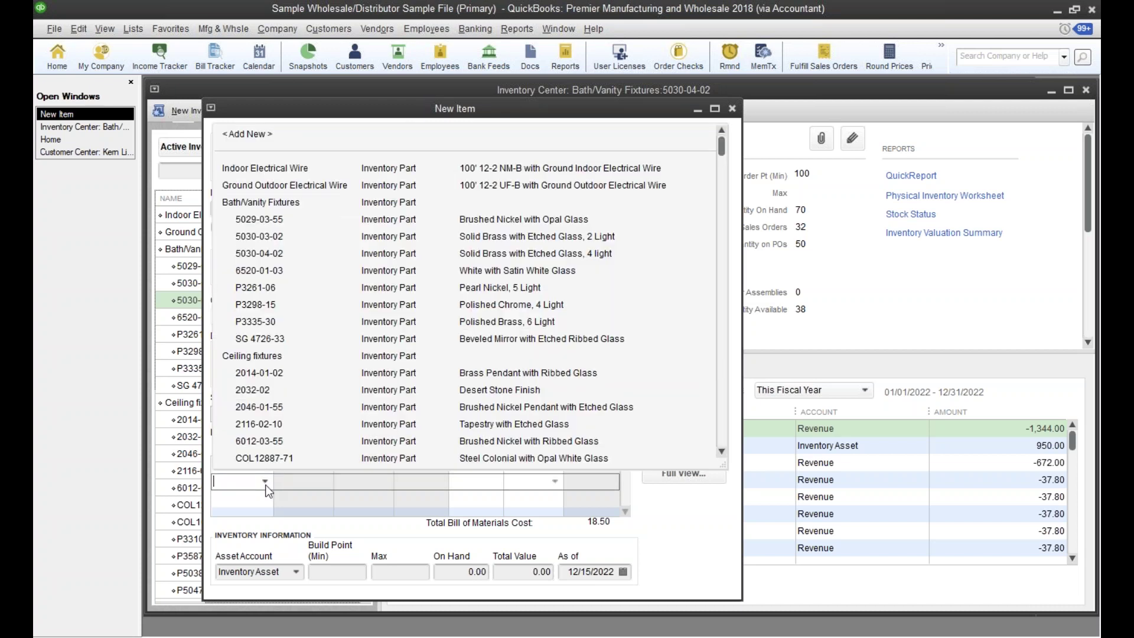
{"action": "left_click", "coordinate": [274, 405]}
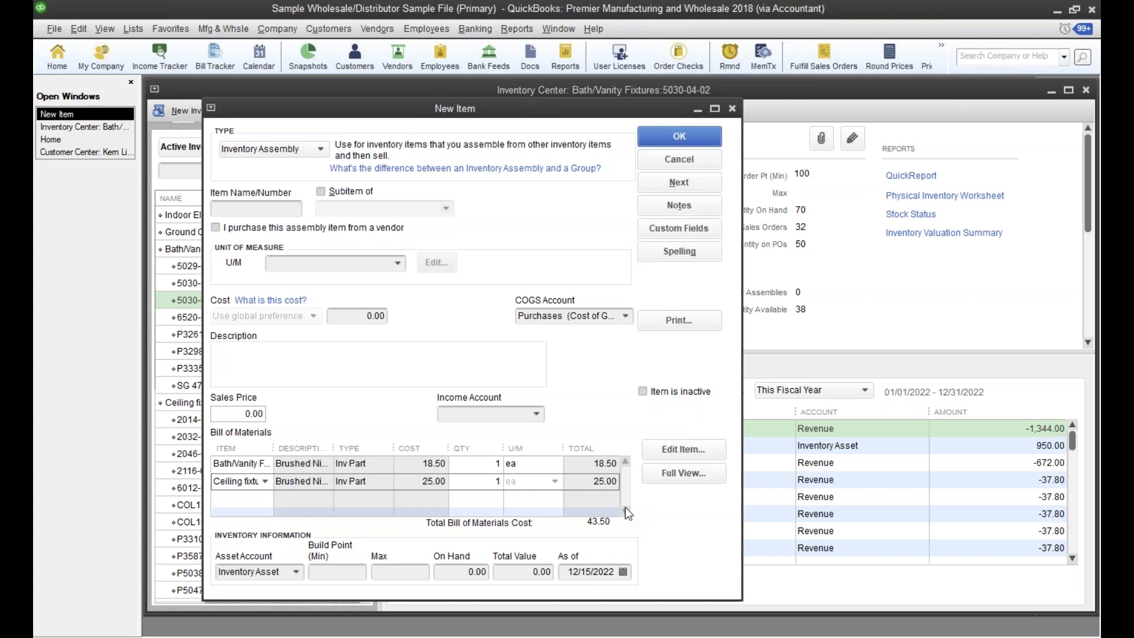
{"action": "left_click", "coordinate": [655, 158]}
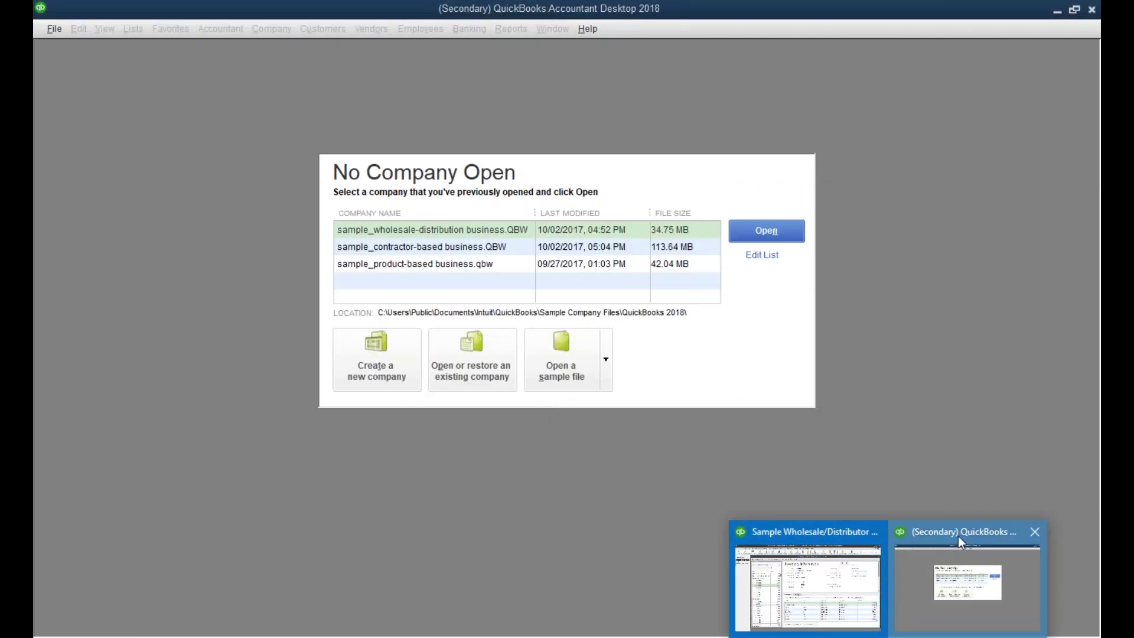
{"action": "left_click", "coordinate": [957, 536]}
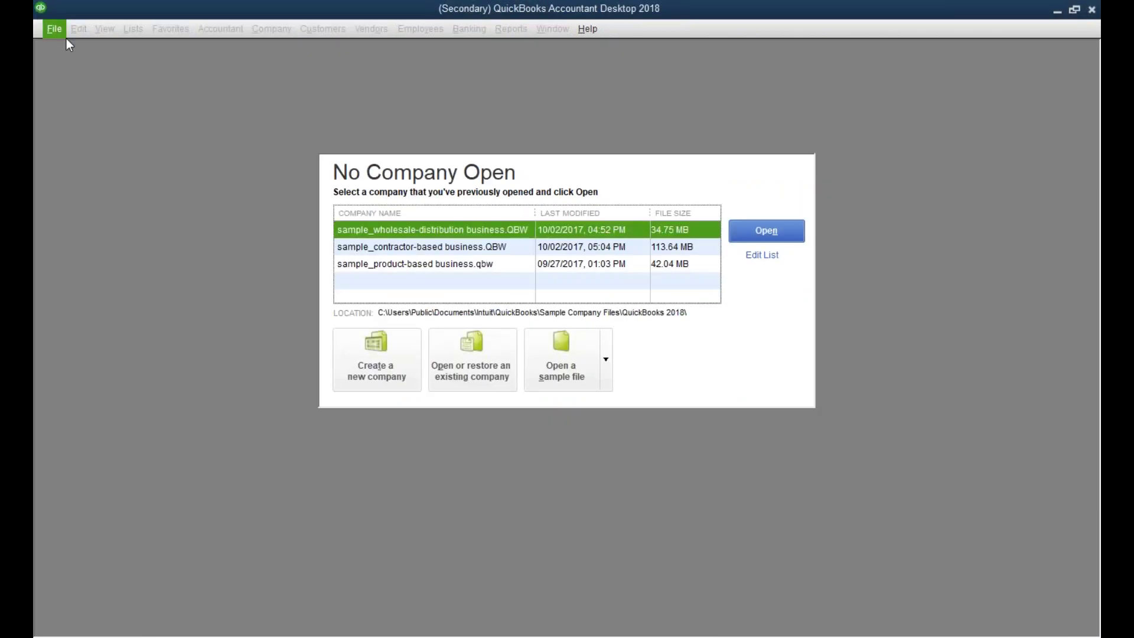
{"action": "mouse_move", "coordinate": [888, 637]}
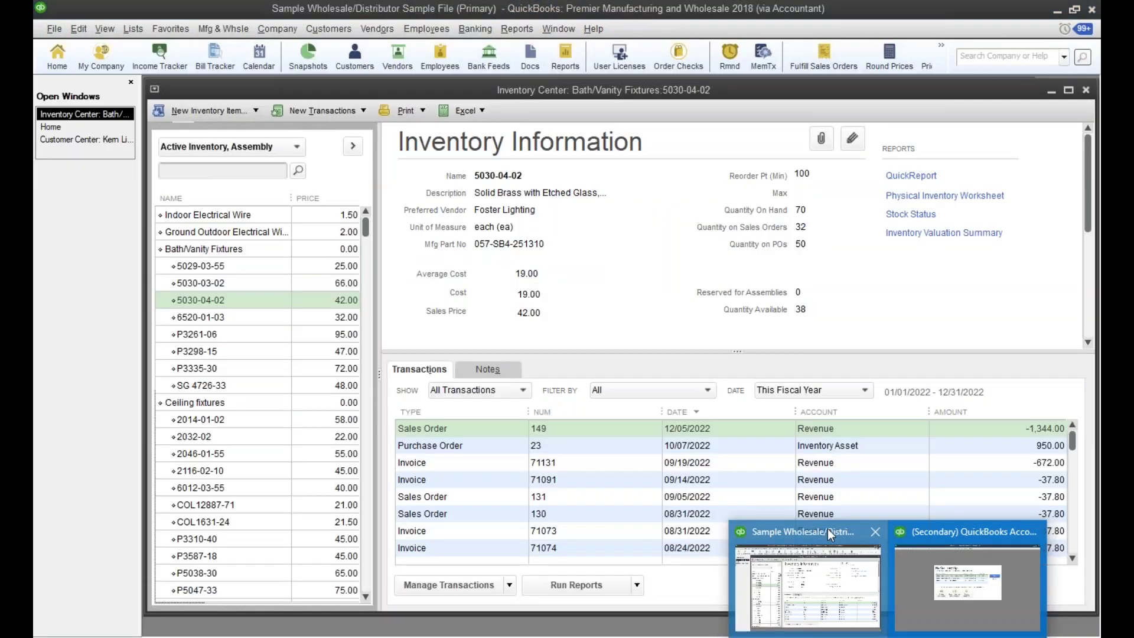
{"action": "left_click", "coordinate": [827, 529]}
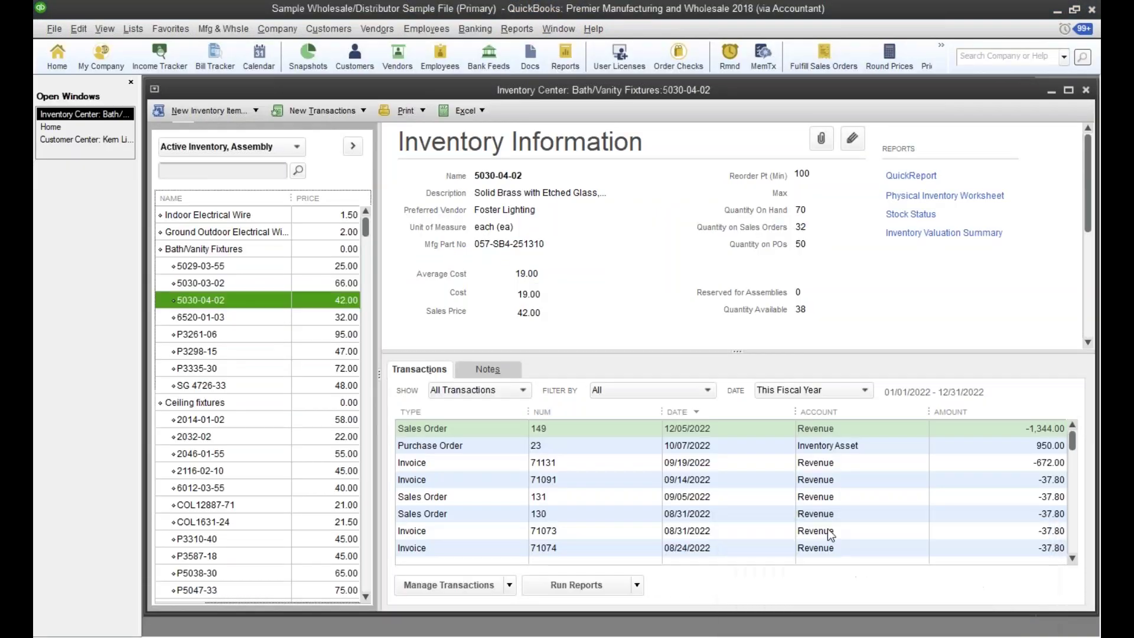
{"action": "left_click", "coordinate": [522, 31]}
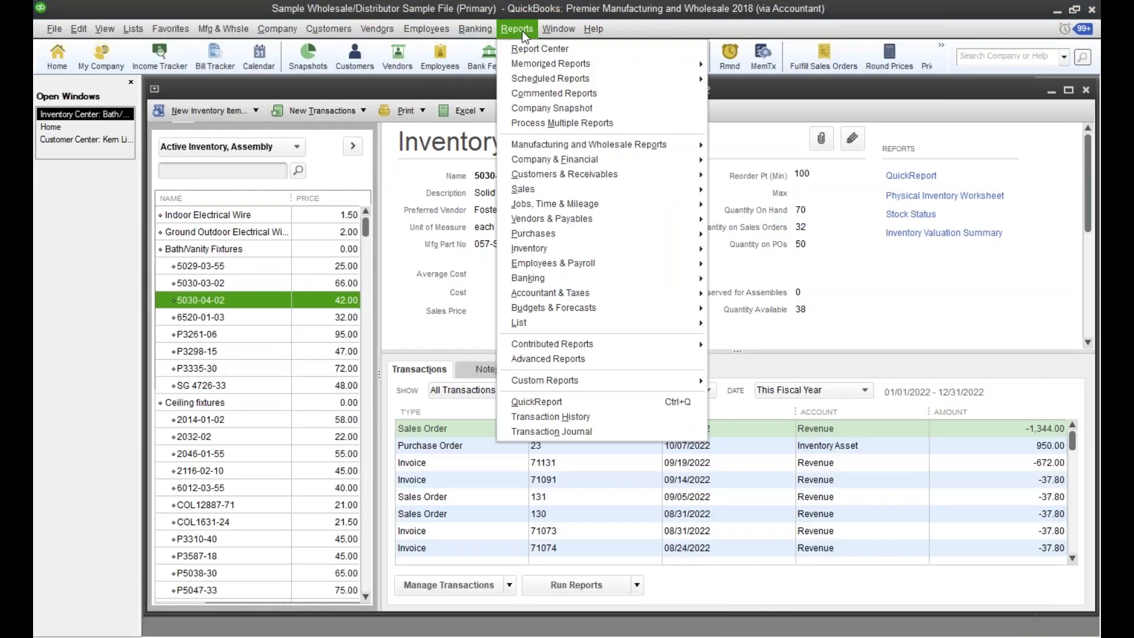
Step: Close the wholesale sample company file and switch to Premier Accountant Edition - Home, dismissing the existing-window notice
{"action": "left_click", "coordinate": [54, 29]}
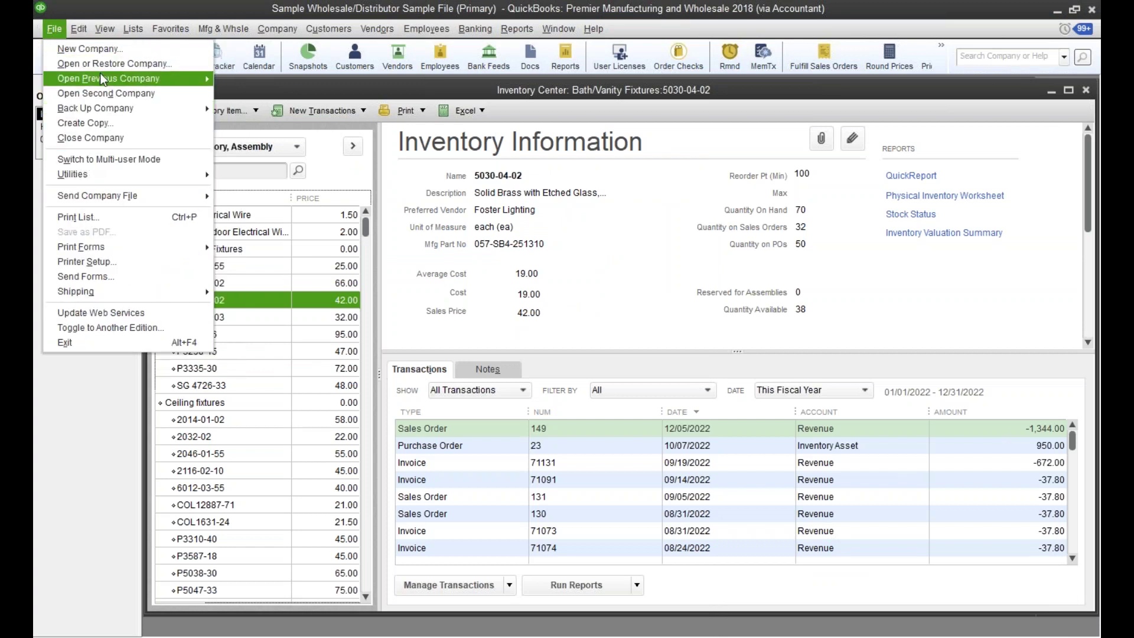
{"action": "left_click", "coordinate": [101, 141]}
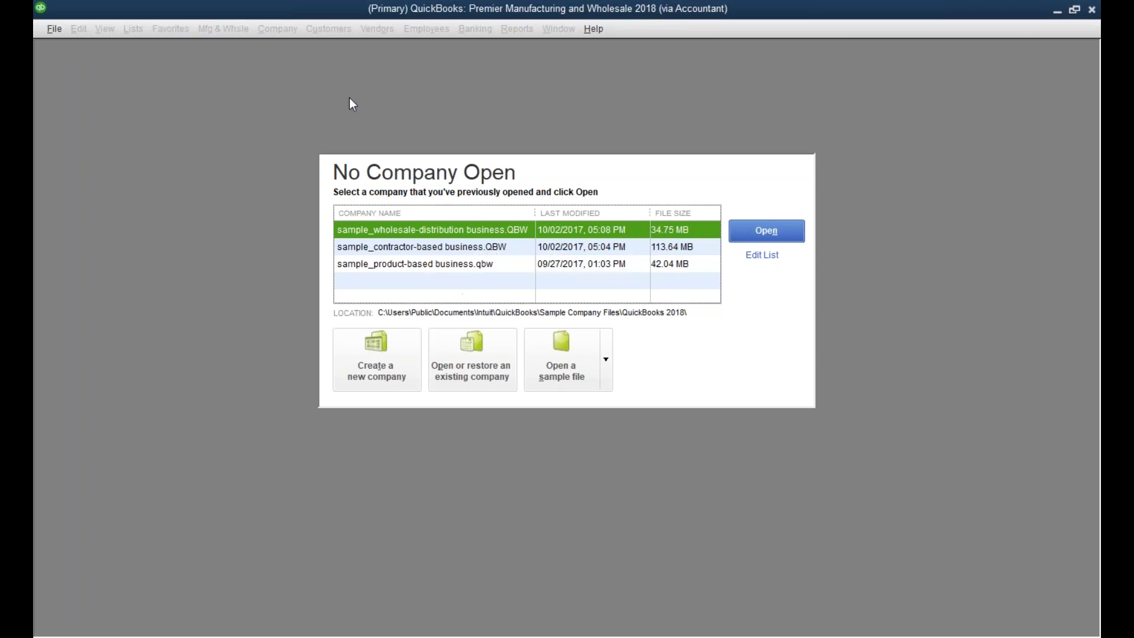
{"action": "left_click", "coordinate": [53, 28]}
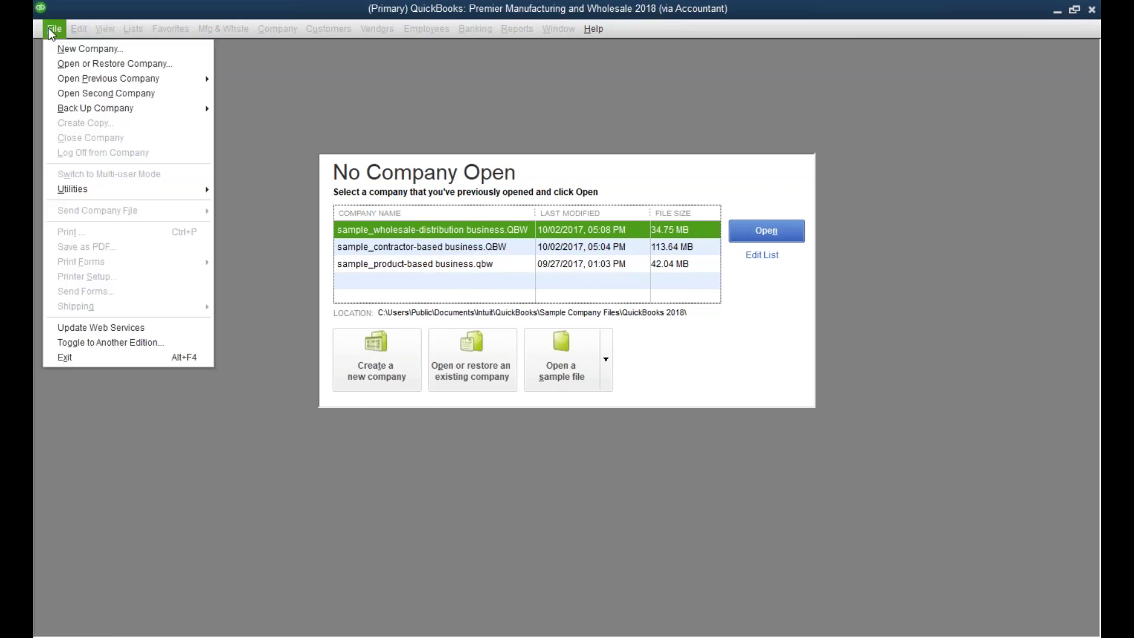
{"action": "left_click", "coordinate": [129, 342]}
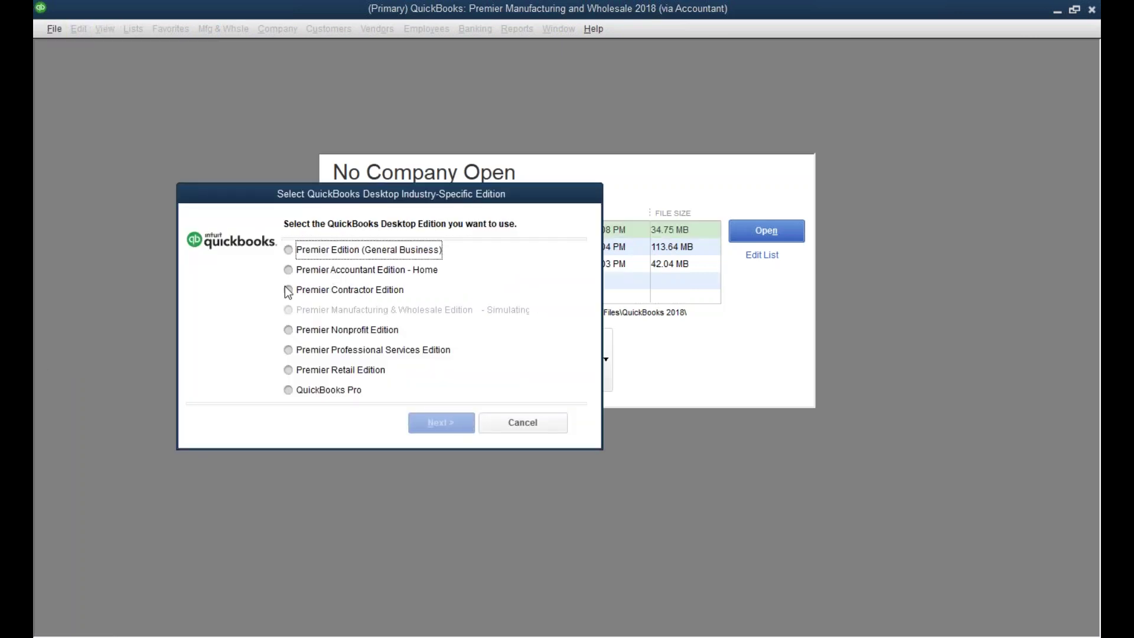
{"action": "left_click", "coordinate": [288, 271]}
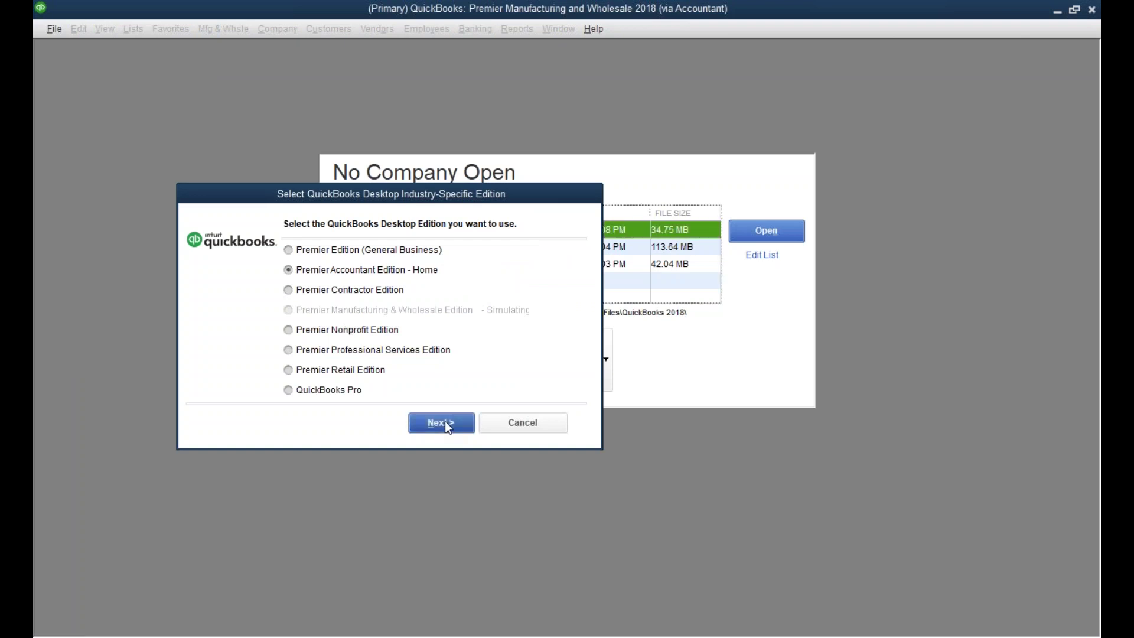
{"action": "left_click", "coordinate": [445, 421]}
{"action": "left_click", "coordinate": [629, 403]}
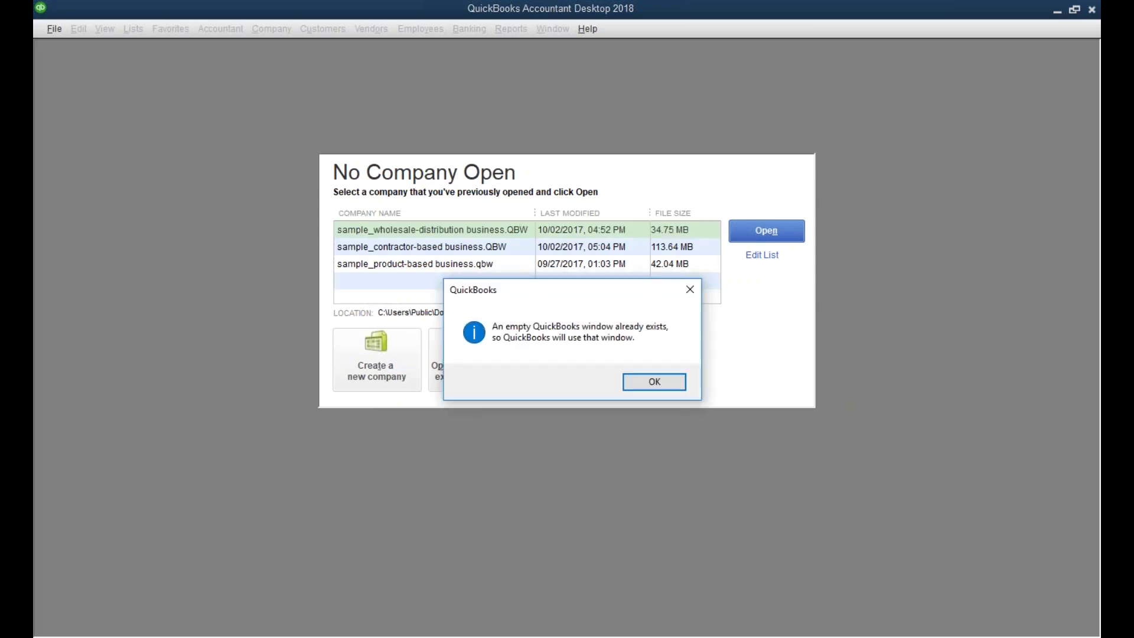
{"action": "left_click", "coordinate": [653, 381]}
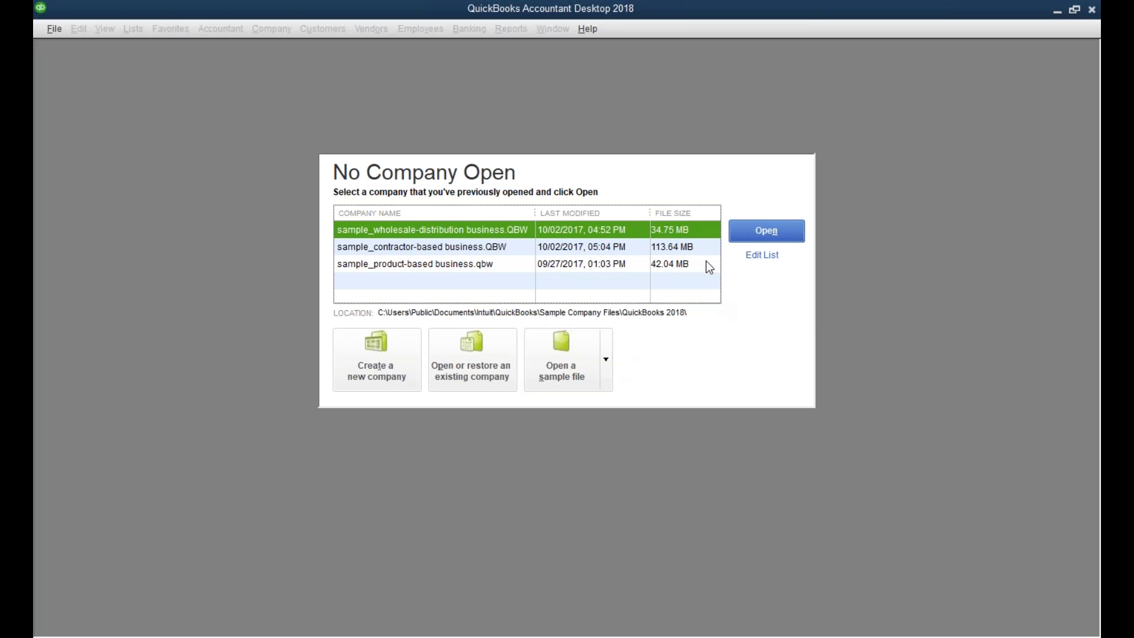
Step: Open sample_contractor-based business.QBW and accept the sample file notice
{"action": "left_click", "coordinate": [691, 246]}
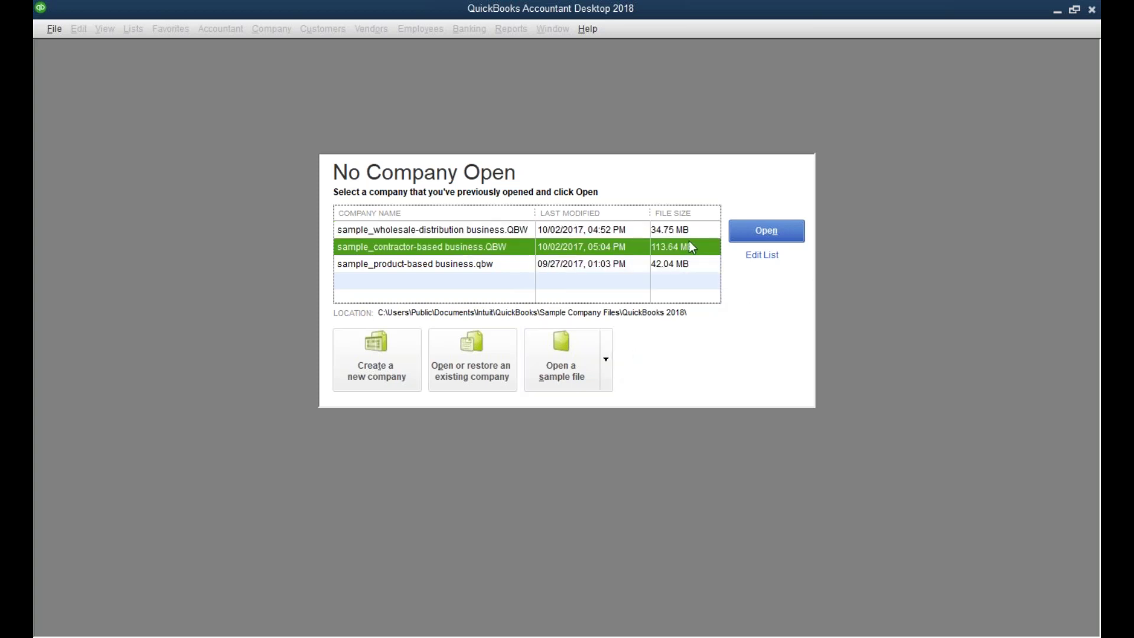
{"action": "left_click", "coordinate": [743, 232]}
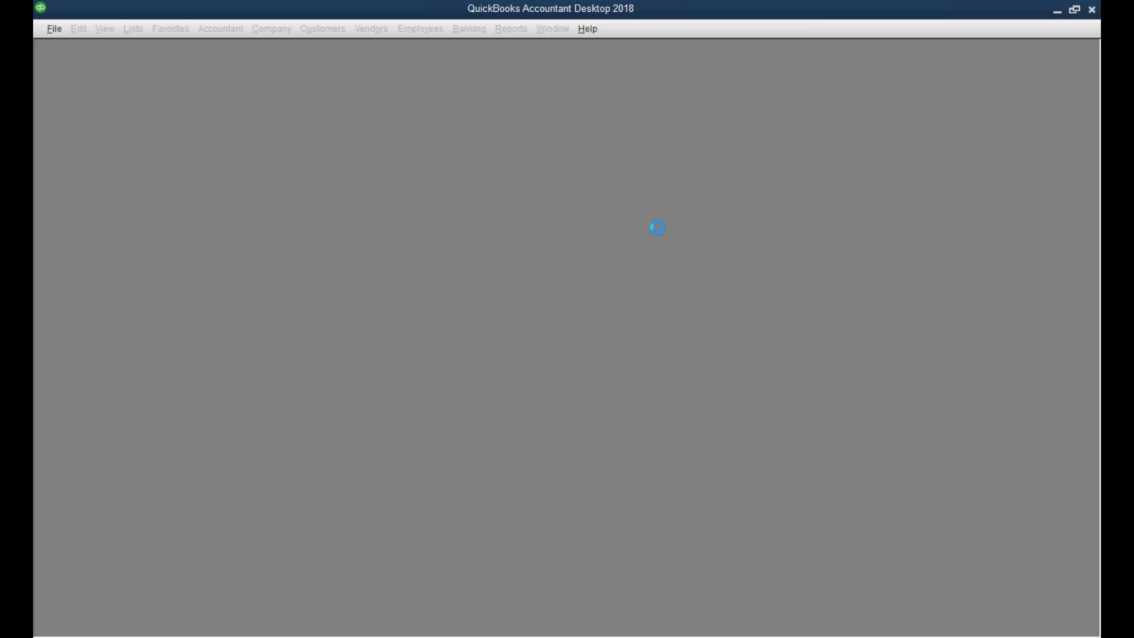
{"action": "left_click", "coordinate": [566, 288]}
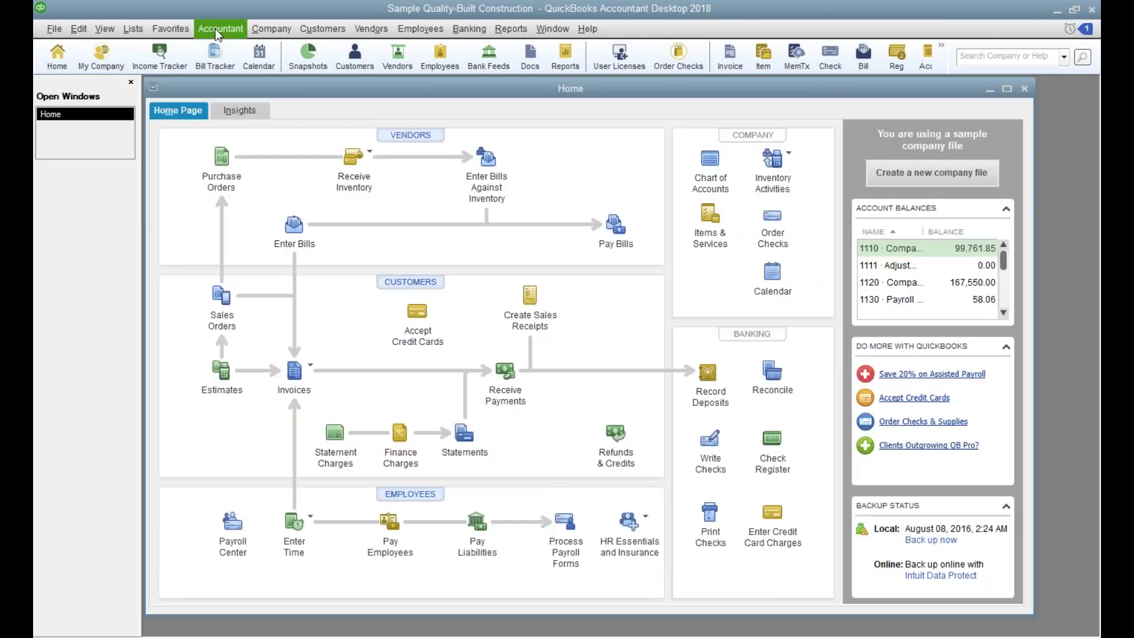
Step: Open Batch Enter Transactions, check which transaction types it offers, and return to the home page
{"action": "left_click", "coordinate": [216, 30]}
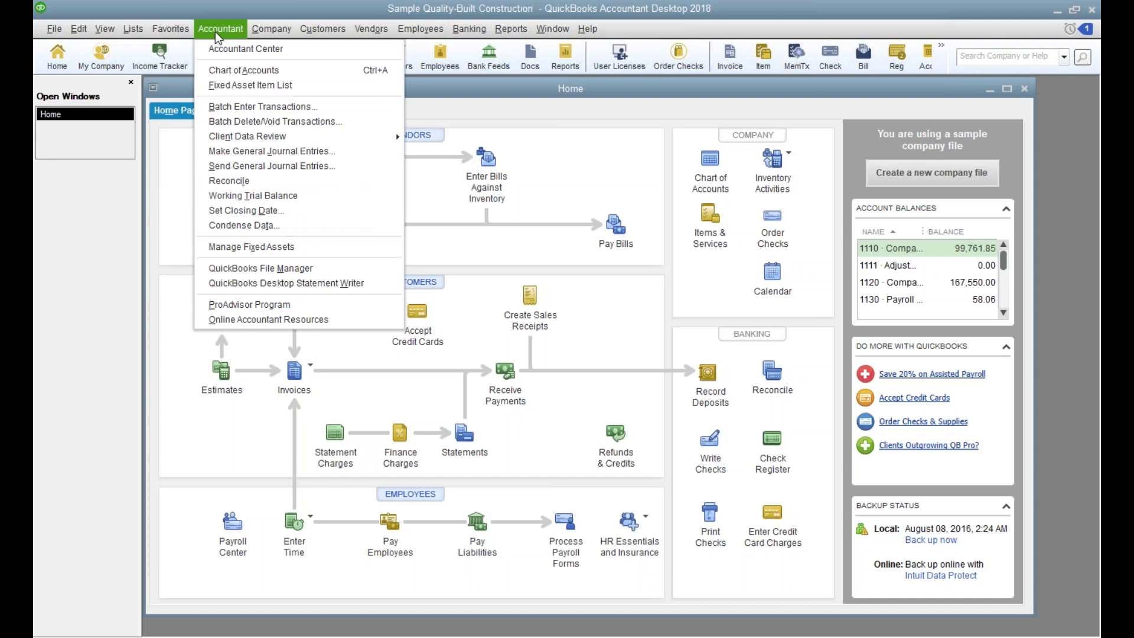
{"action": "left_click", "coordinate": [236, 107]}
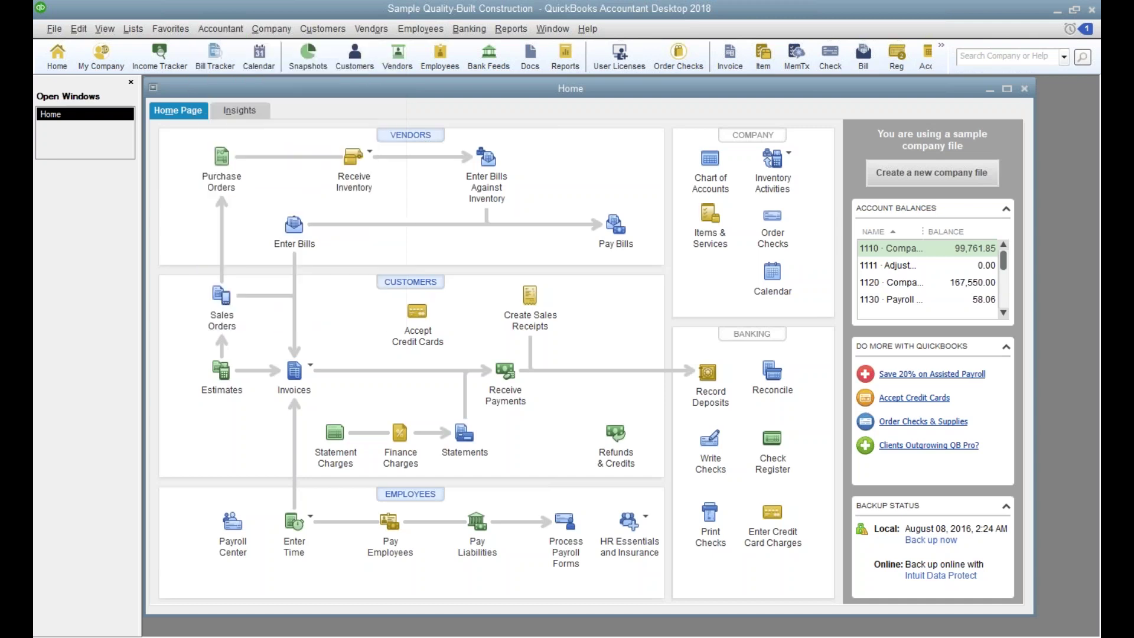
{"action": "left_click", "coordinate": [389, 181]}
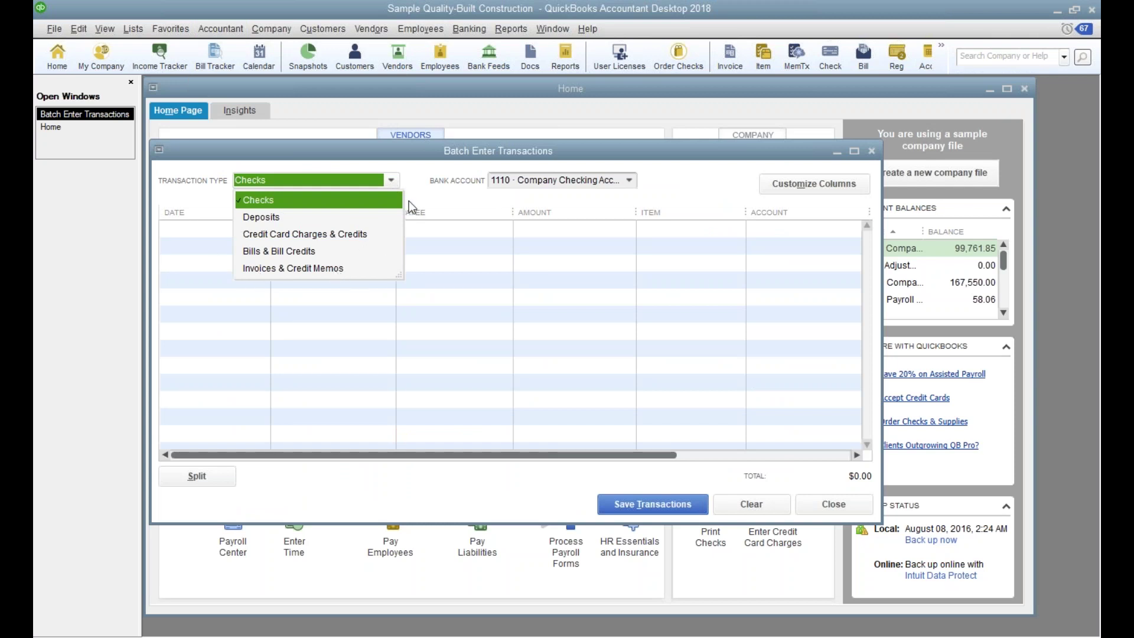
{"action": "left_click", "coordinate": [694, 202]}
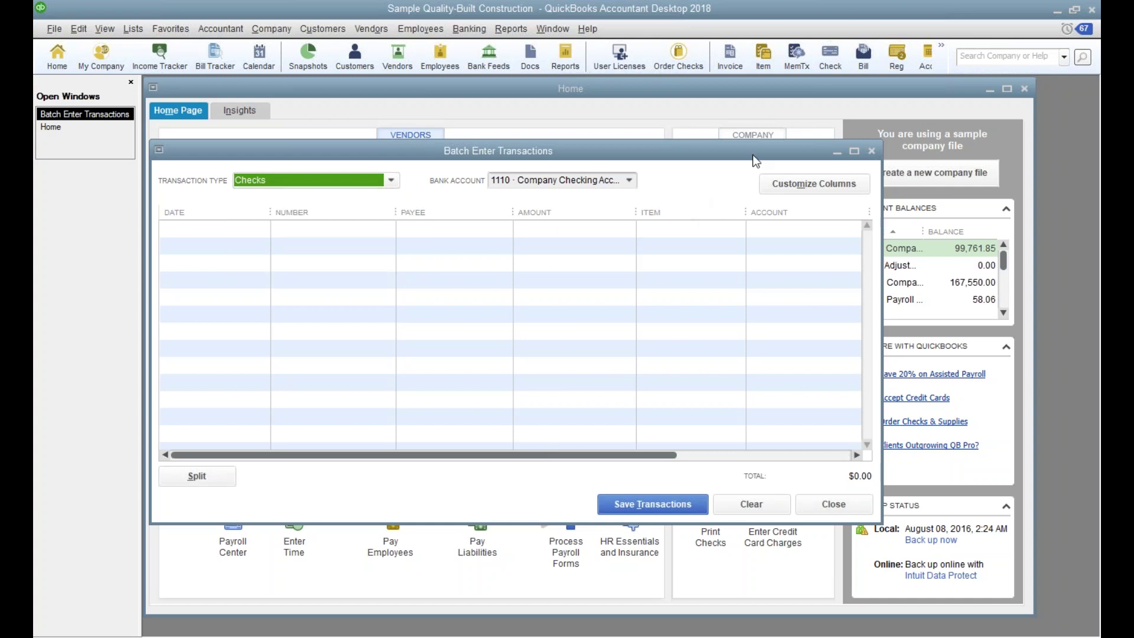
{"action": "left_click", "coordinate": [887, 163]}
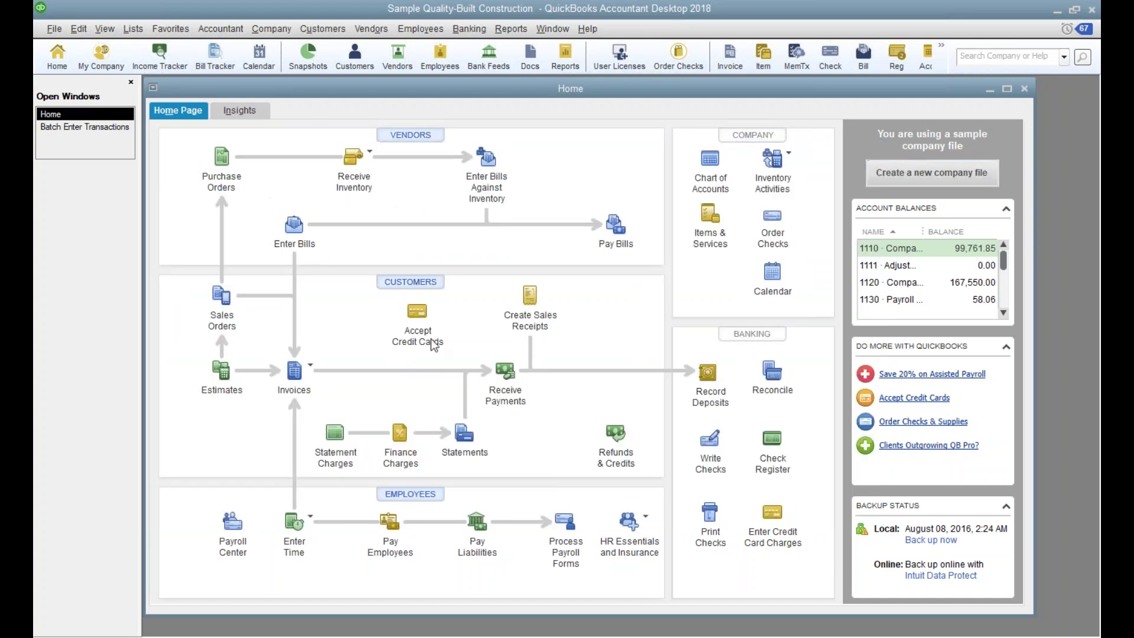
Step: Return to Batch Enter Transactions and set the transaction type to Credit Card Charges & Credits
{"action": "left_click", "coordinate": [127, 27]}
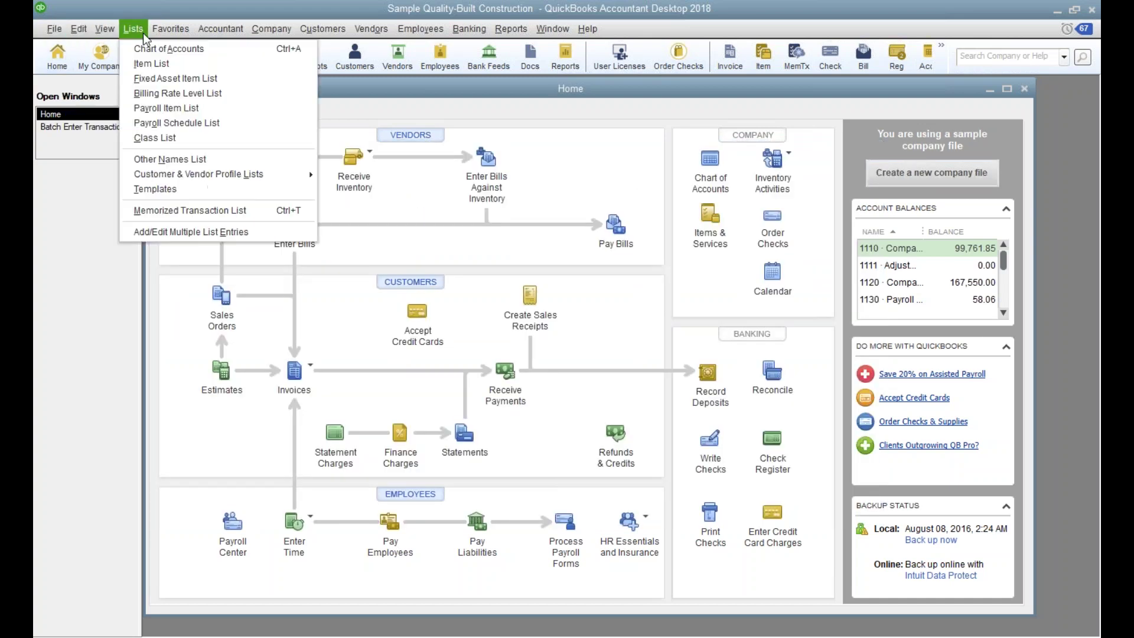
{"action": "left_click", "coordinate": [94, 127]}
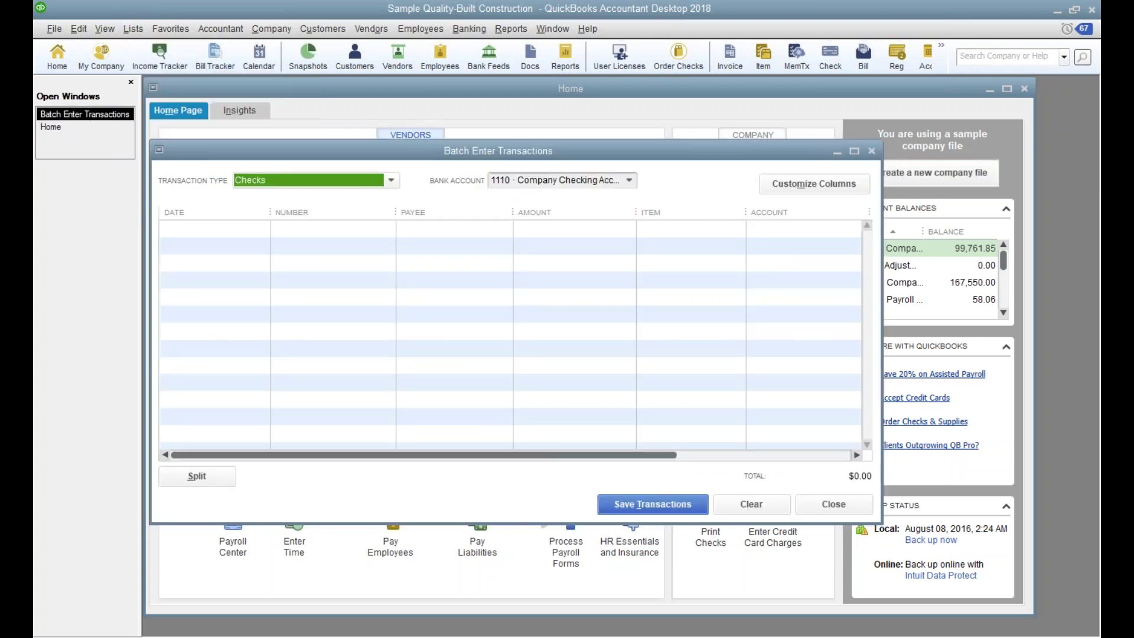
{"action": "left_click", "coordinate": [394, 179]}
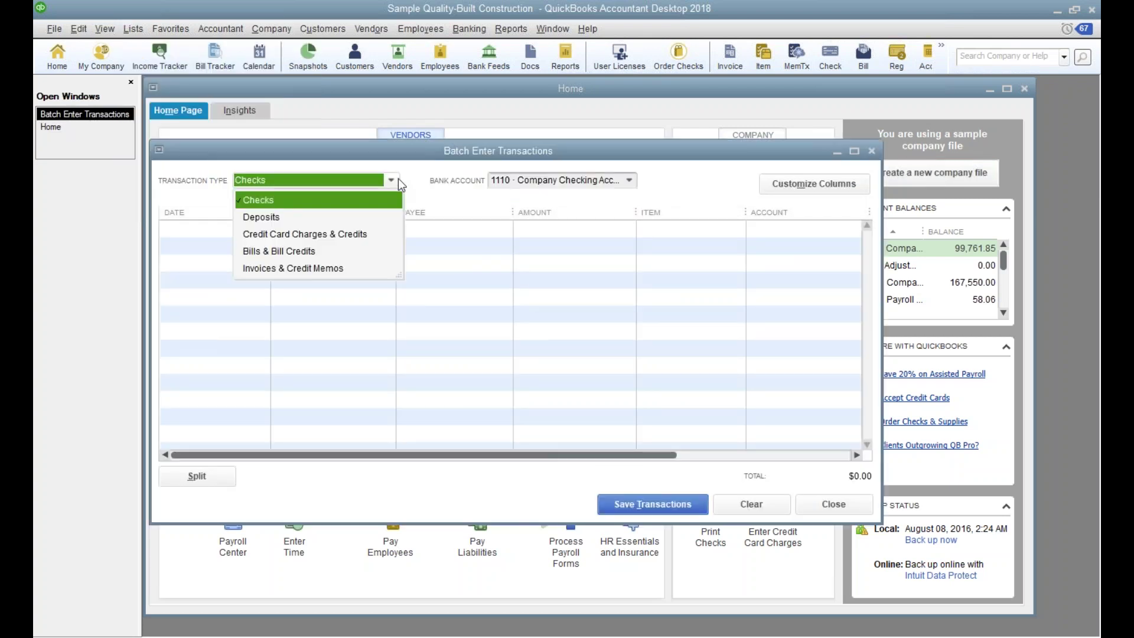
{"action": "left_click", "coordinate": [273, 235]}
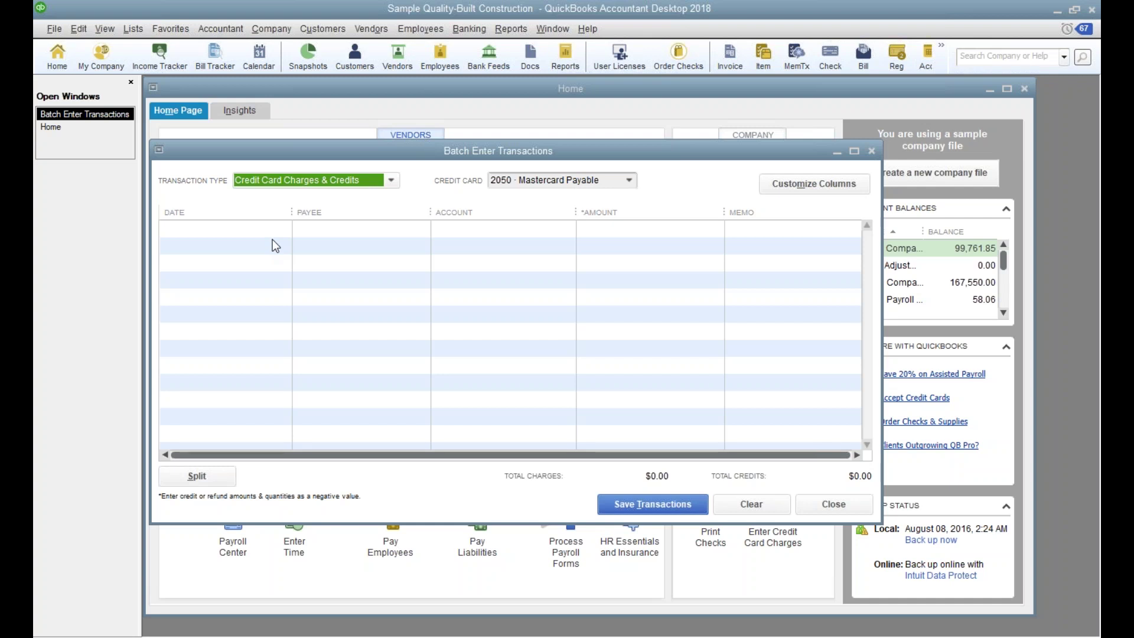
{"action": "left_click_drag", "start_coordinate": [396, 146], "coordinate": [435, 138]}
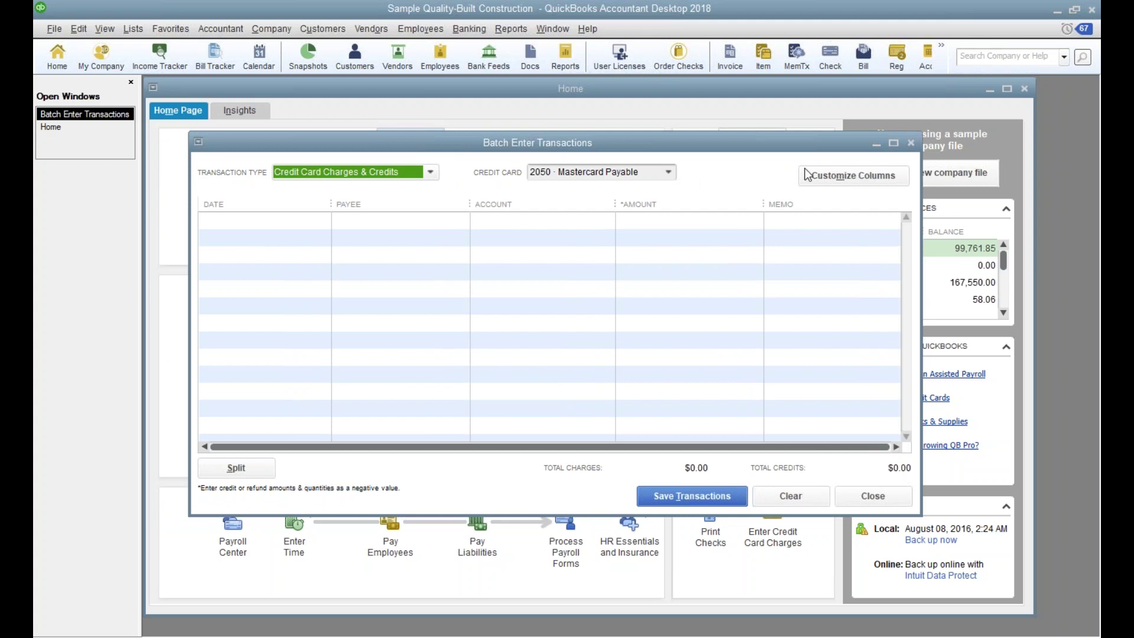
Step: Add the Item column to the credit card batch entry grid and place it between Payee and Account
{"action": "left_click", "coordinate": [844, 172]}
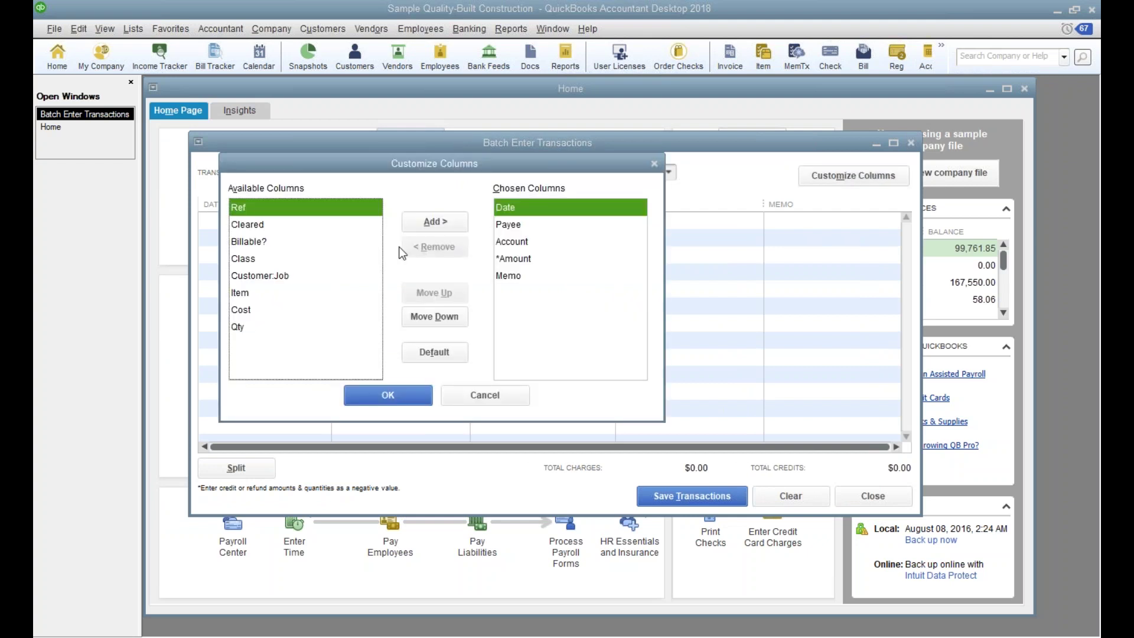
{"action": "left_click", "coordinate": [246, 295]}
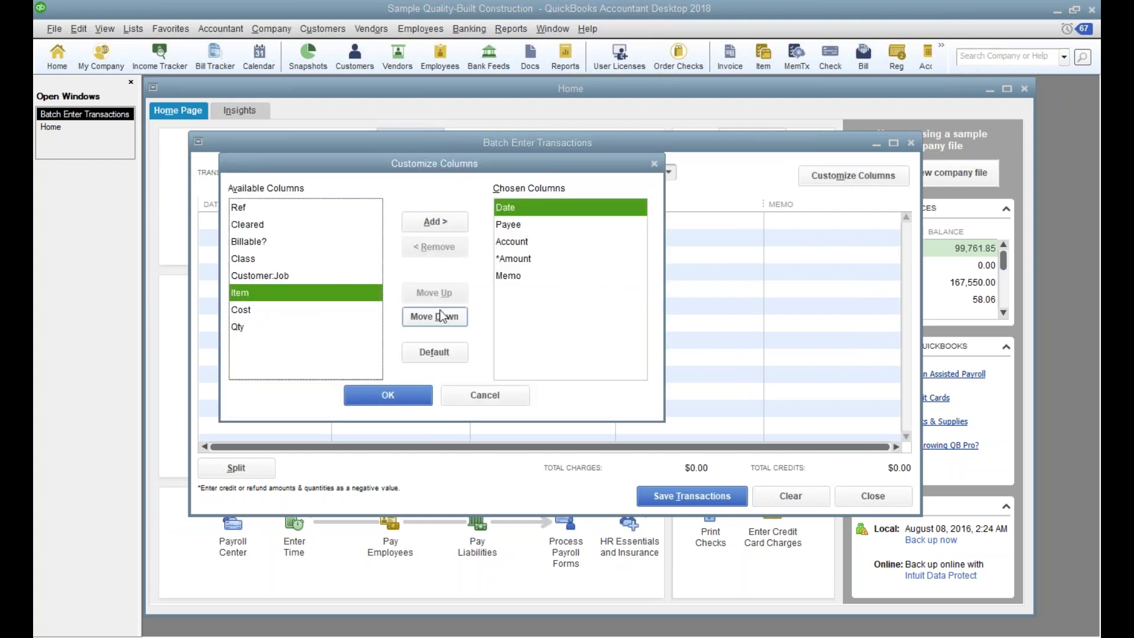
{"action": "left_click", "coordinate": [430, 224]}
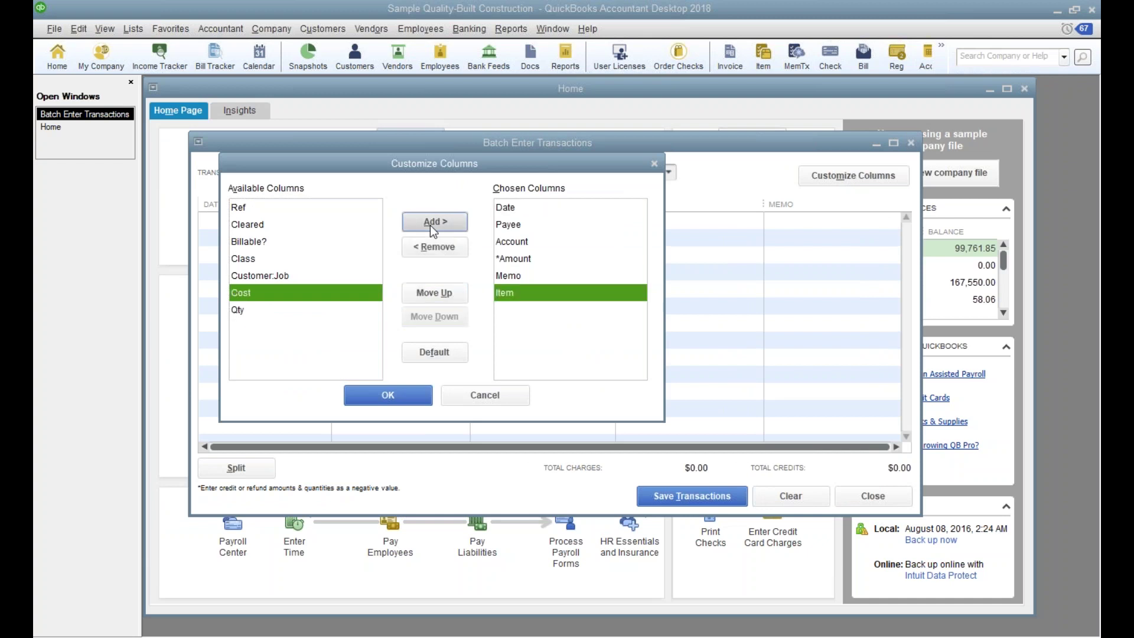
{"action": "left_click", "coordinate": [437, 294]}
{"action": "left_click", "coordinate": [437, 293]}
{"action": "left_click", "coordinate": [437, 293]}
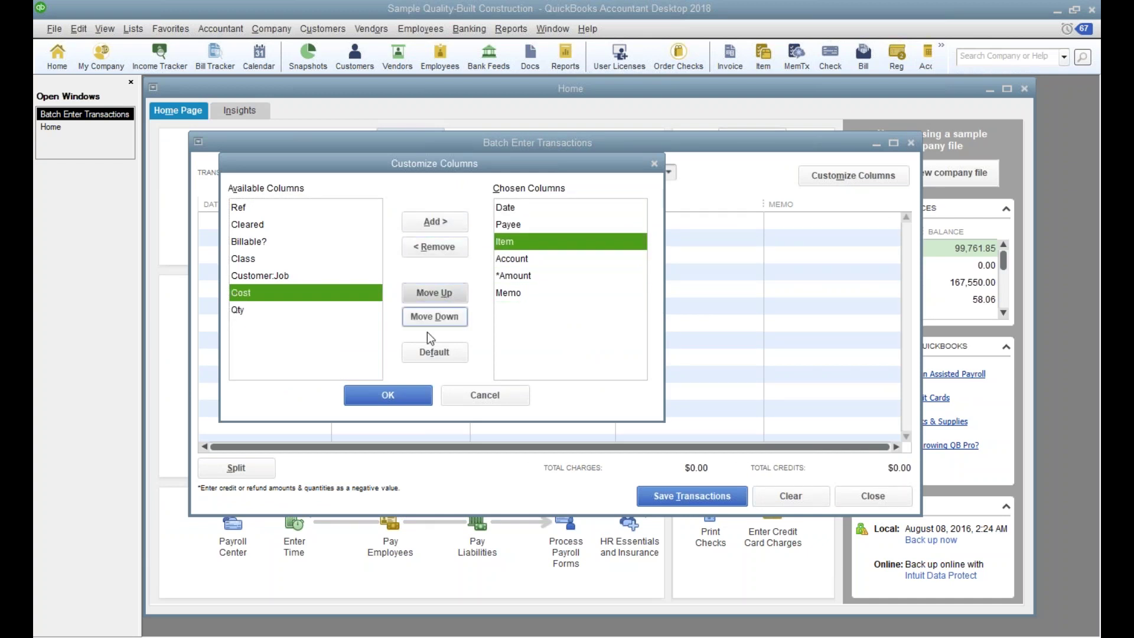
{"action": "left_click", "coordinate": [411, 399]}
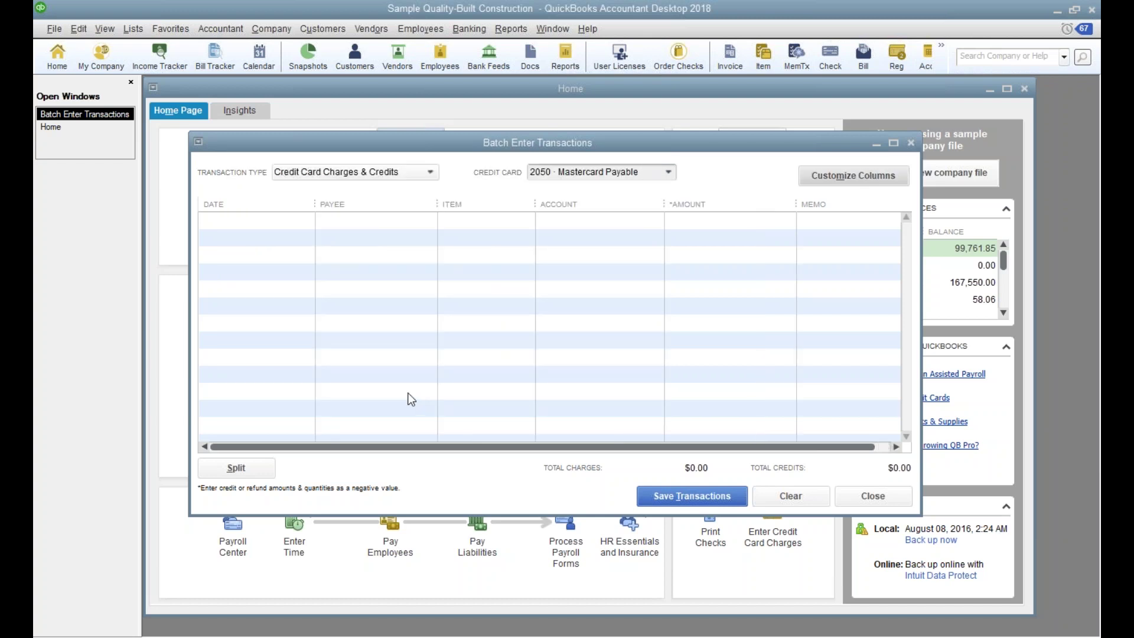
Step: Add the Class column to the batch entry grid and place it between Amount and Memo
{"action": "left_click", "coordinate": [825, 175]}
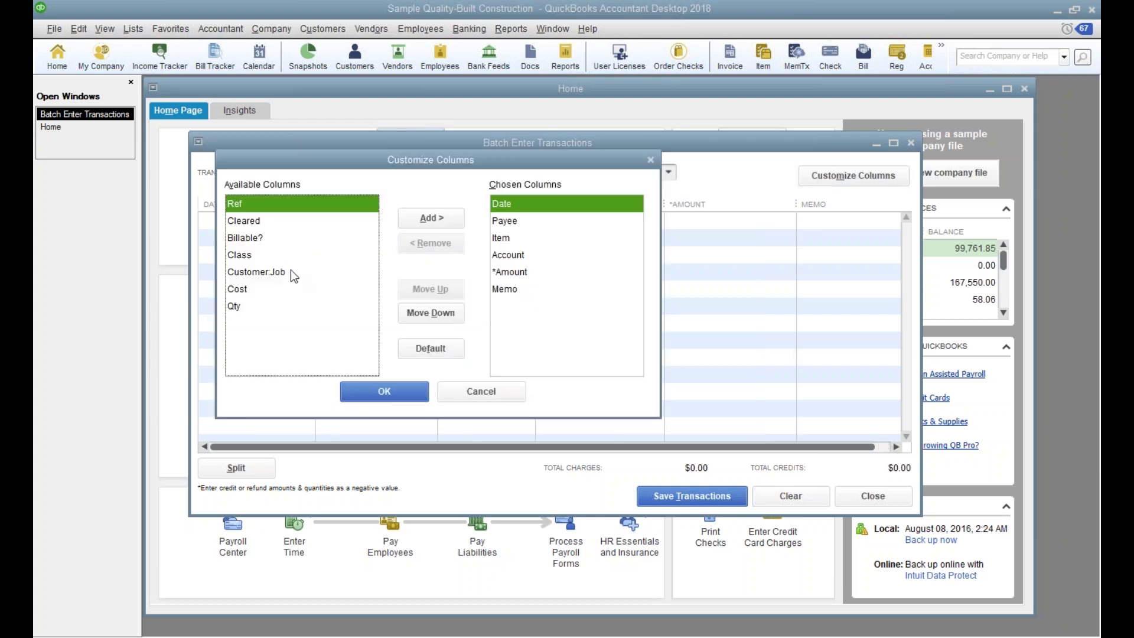
{"action": "double_click", "coordinate": [233, 256]}
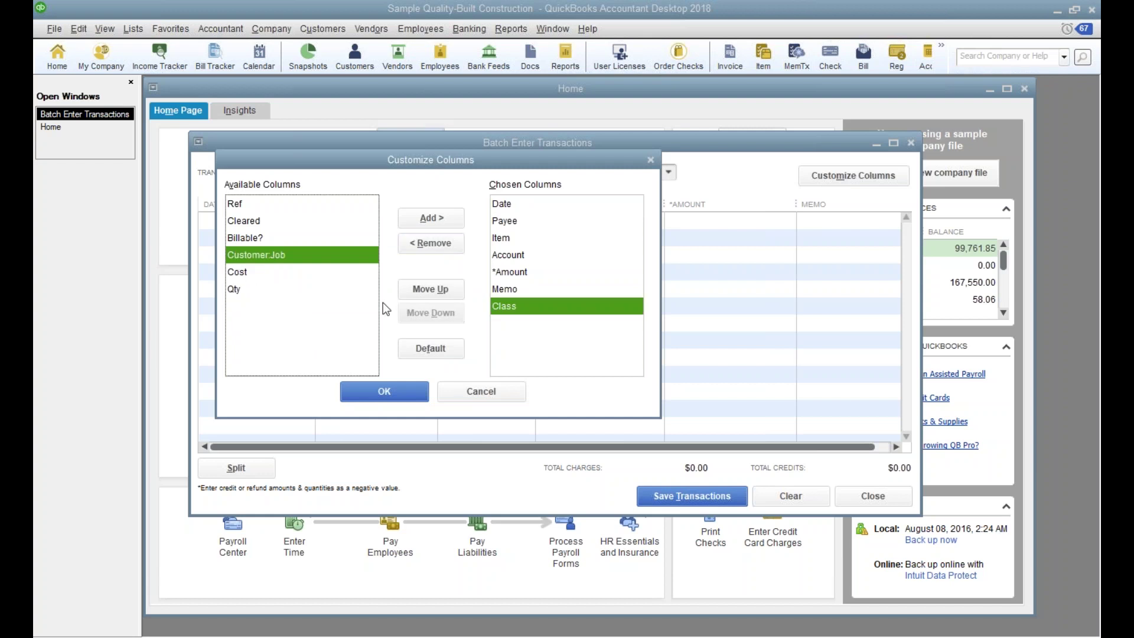
{"action": "left_click", "coordinate": [427, 287]}
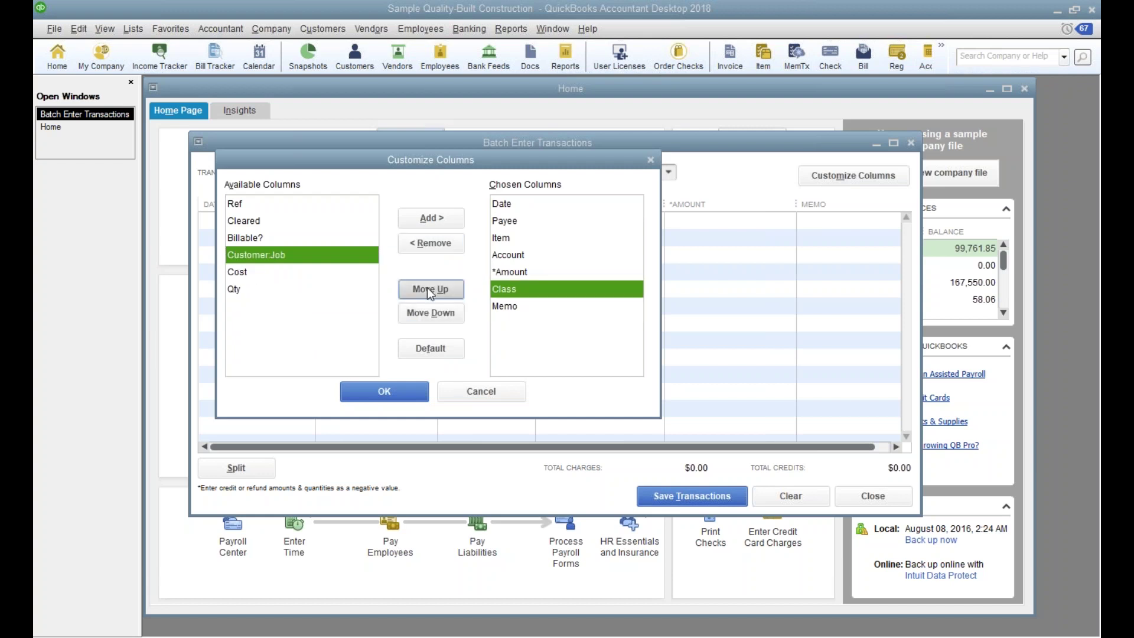
{"action": "left_click", "coordinate": [427, 287]}
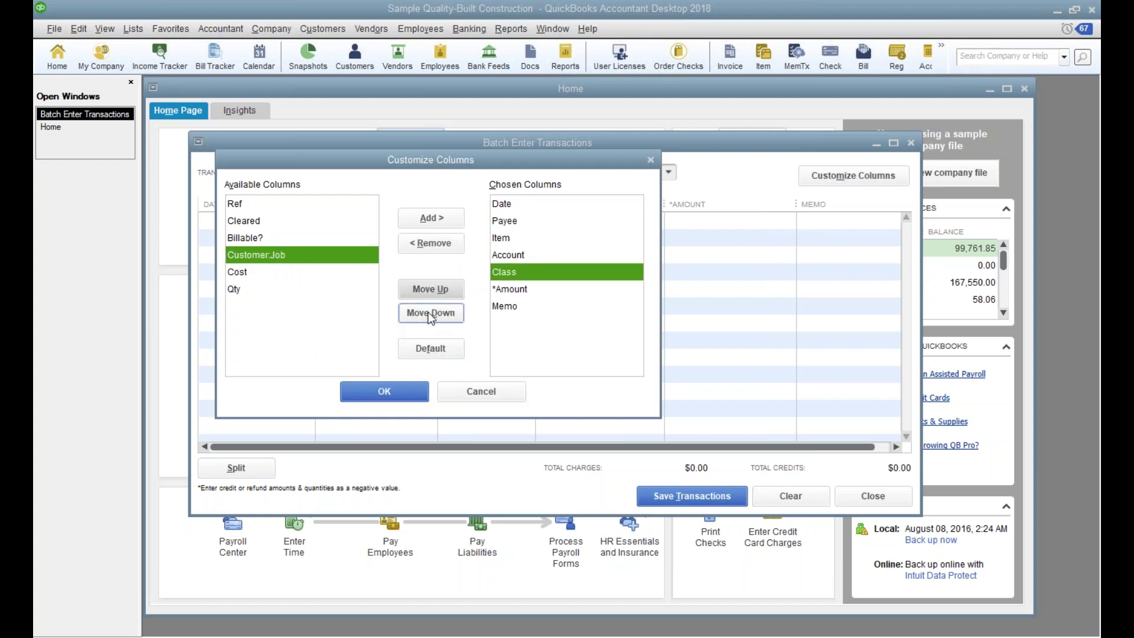
{"action": "left_click", "coordinate": [426, 313]}
{"action": "left_click", "coordinate": [367, 391]}
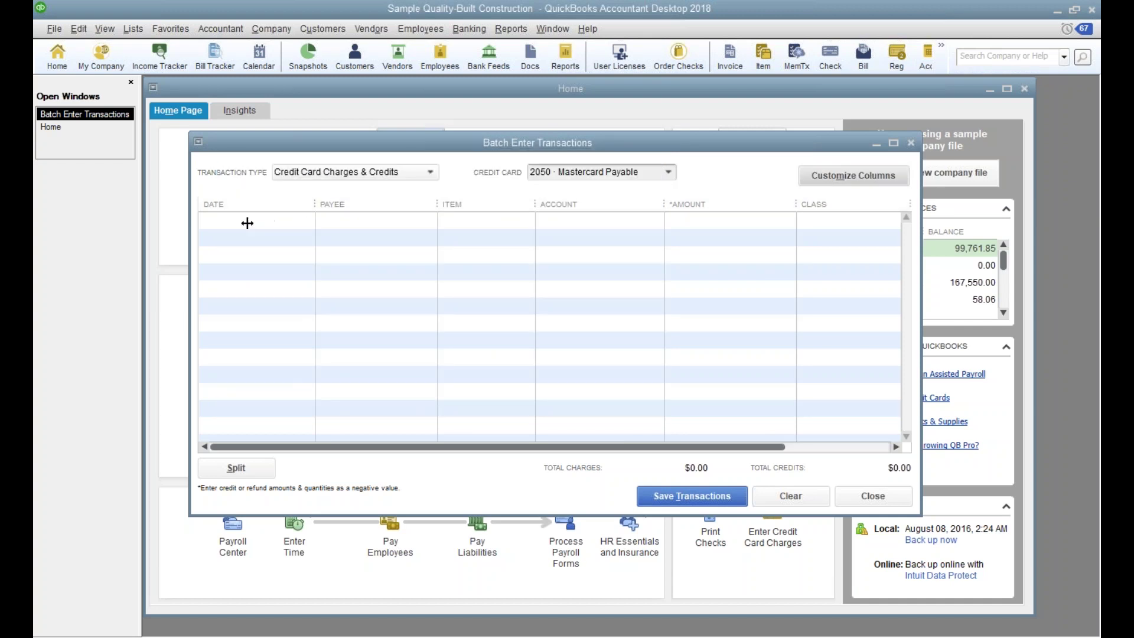
Step: Review the column choices and available transaction types, and close Batch Enter Transactions
{"action": "left_click", "coordinate": [875, 171]}
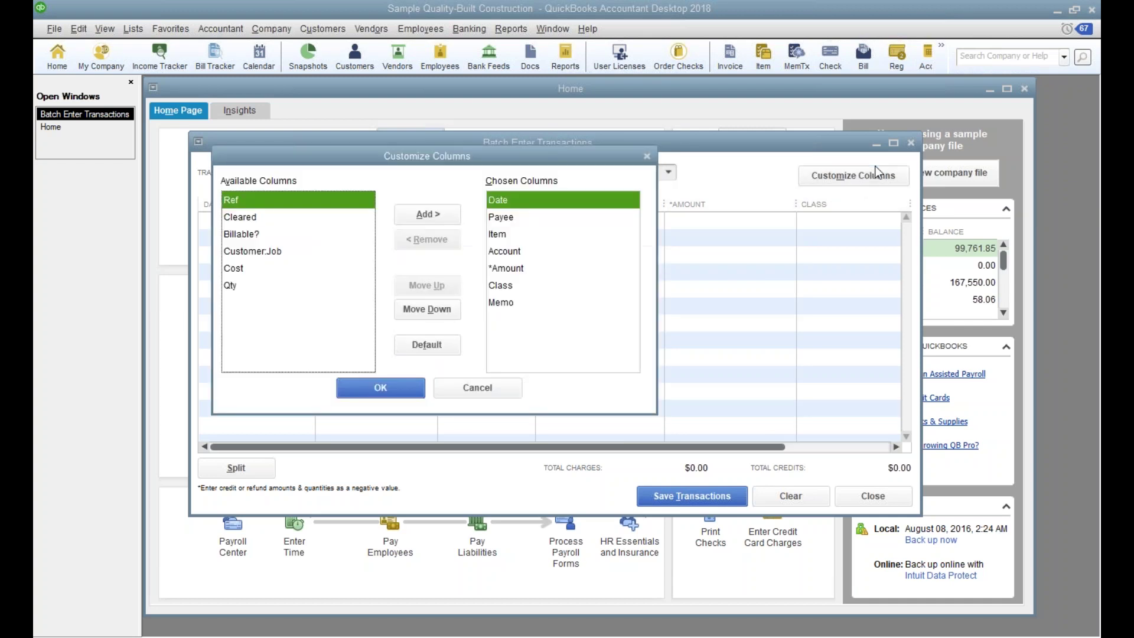
{"action": "left_click", "coordinate": [494, 394]}
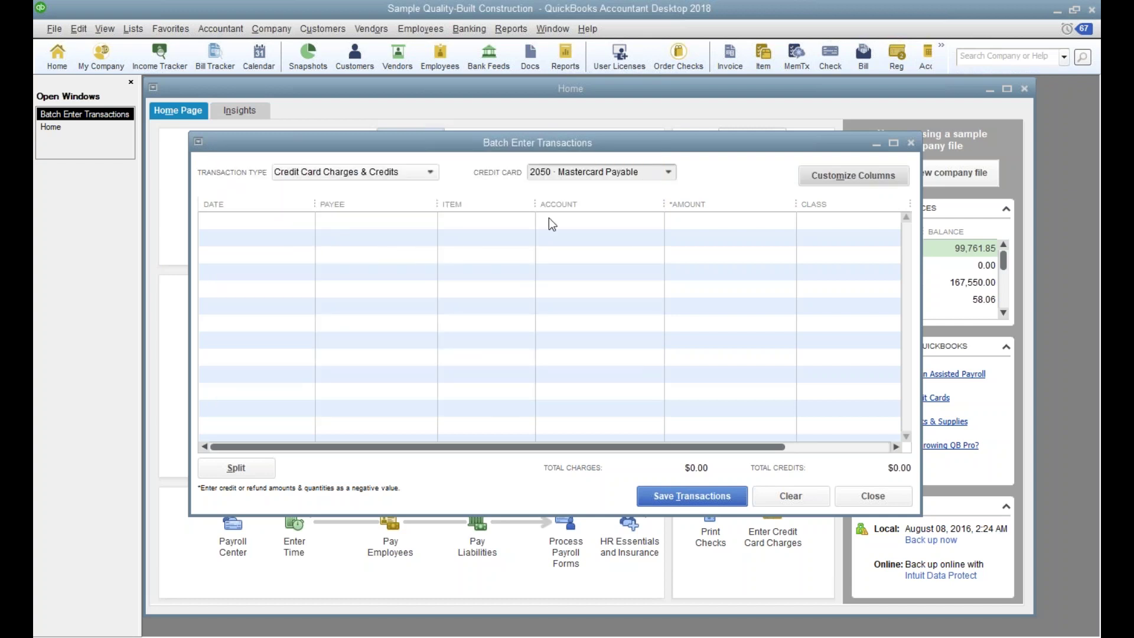
{"action": "left_click", "coordinate": [430, 172]}
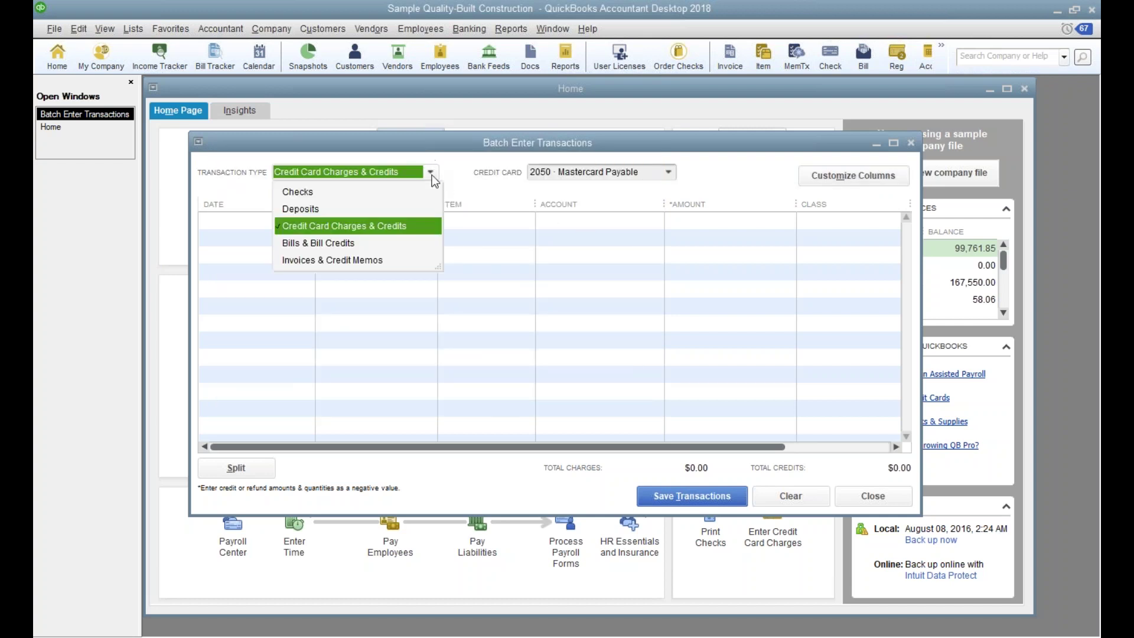
{"action": "left_click", "coordinate": [500, 187]}
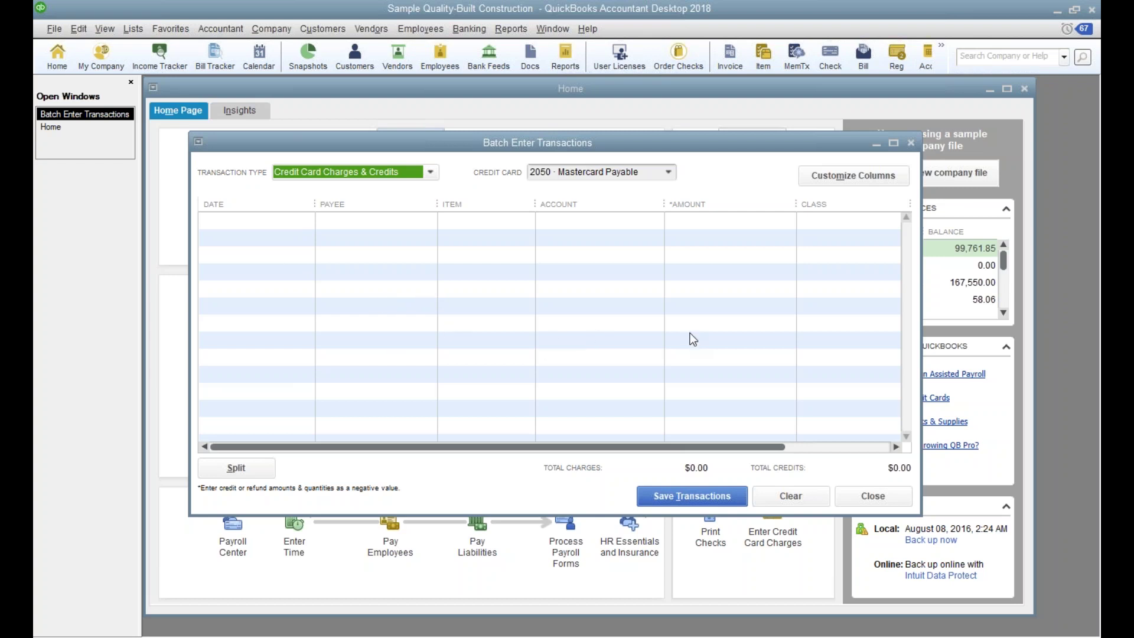
{"action": "left_click", "coordinate": [892, 496]}
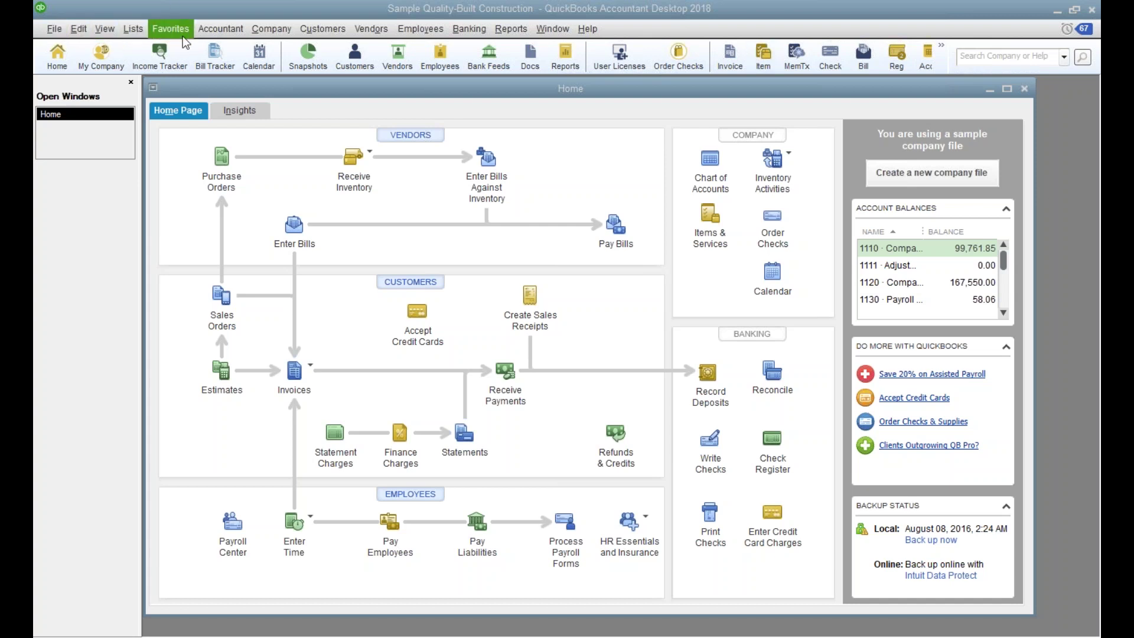
Step: Open Reclassify Transactions from the Client Data Review tools and list the 6020 · Advertising transactions with a wider Name column
{"action": "left_click", "coordinate": [221, 30]}
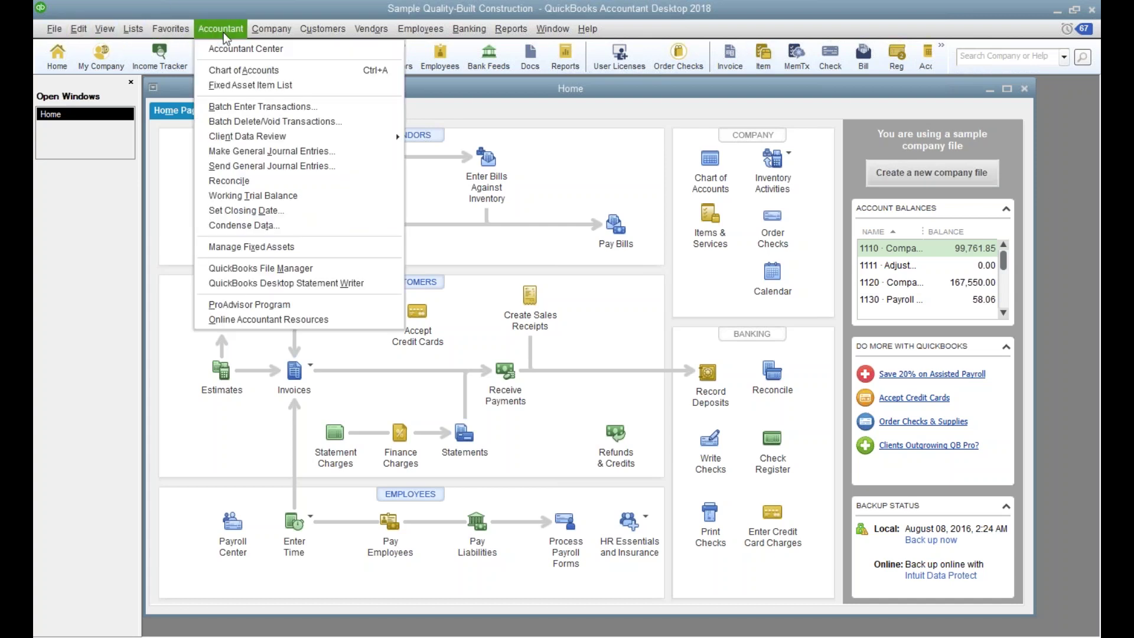
{"action": "mouse_move", "coordinate": [272, 144]}
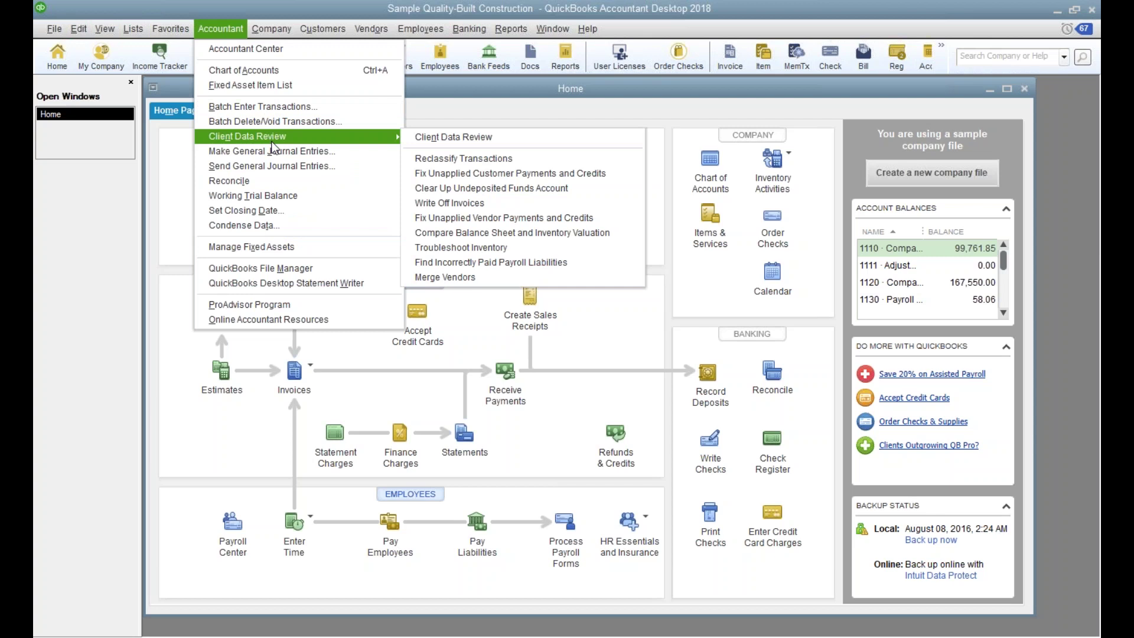
{"action": "left_click", "coordinate": [448, 158]}
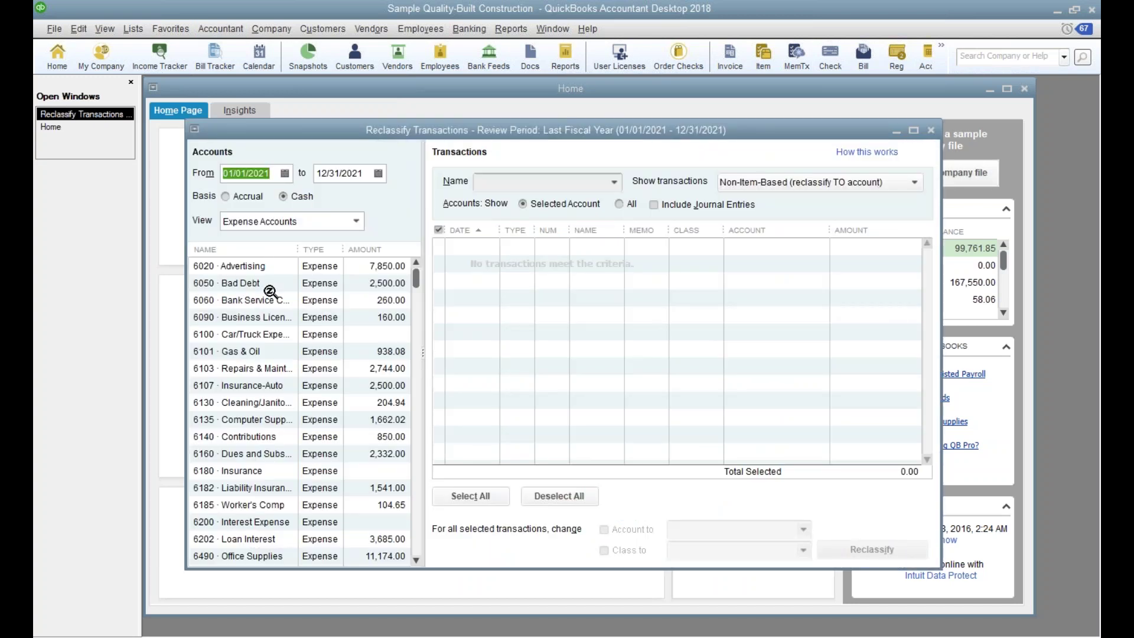
{"action": "left_click", "coordinate": [254, 266]}
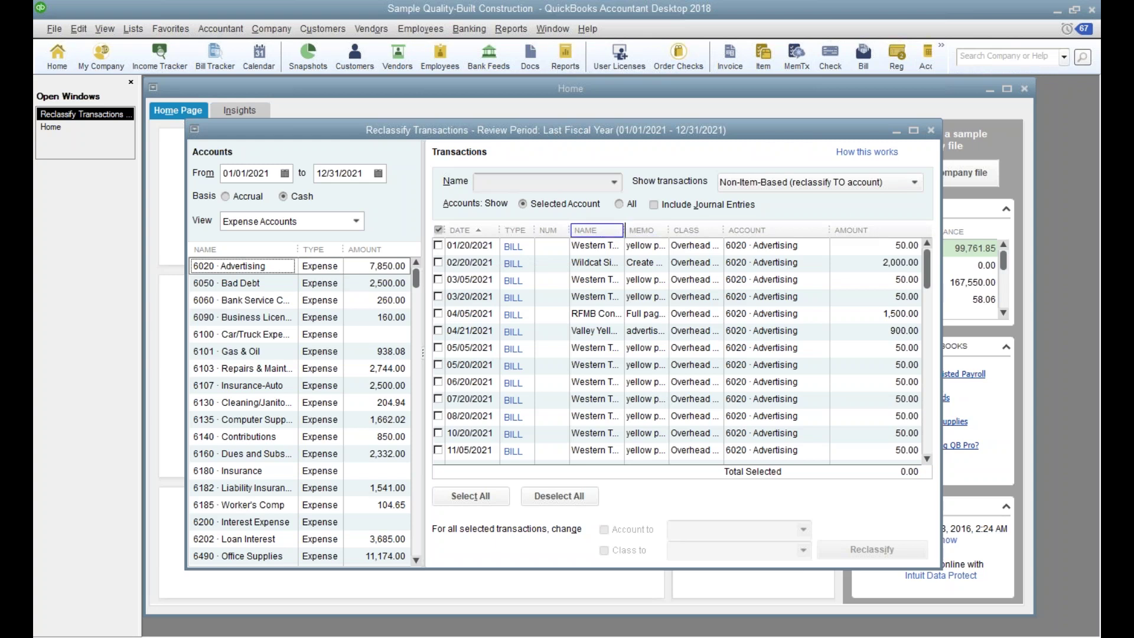
{"action": "left_click_drag", "start_coordinate": [624, 230], "coordinate": [656, 231]}
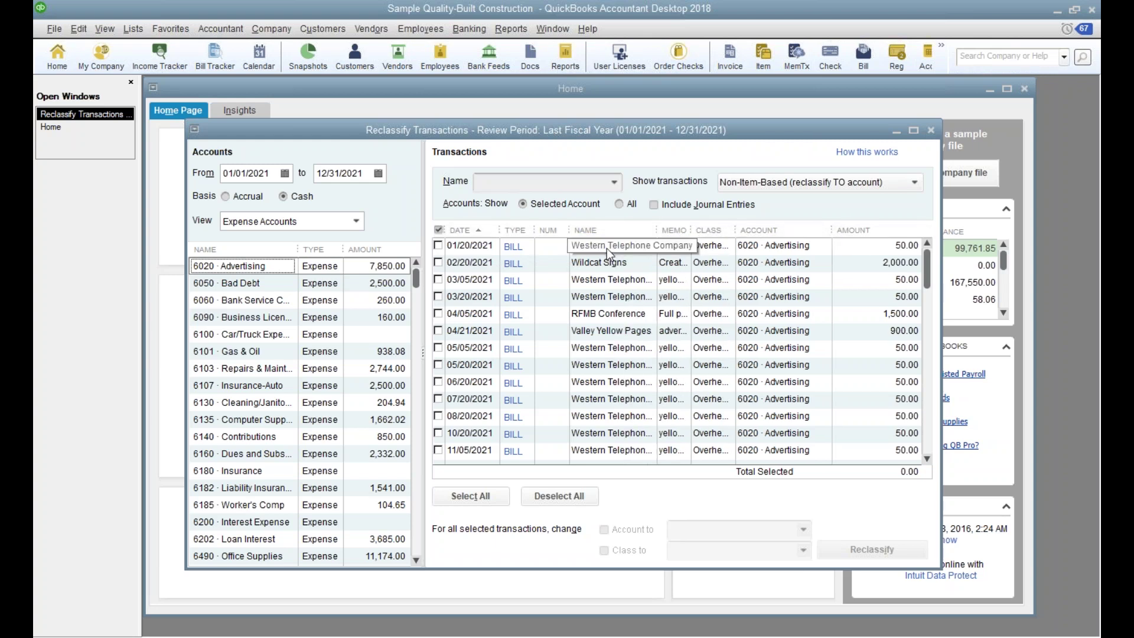
Step: Check the Name filter choices and mark the advertising bills dated 01/20/2021, 02/20/2021 and 03/05/2021 for reclassifying
{"action": "left_click", "coordinate": [614, 183]}
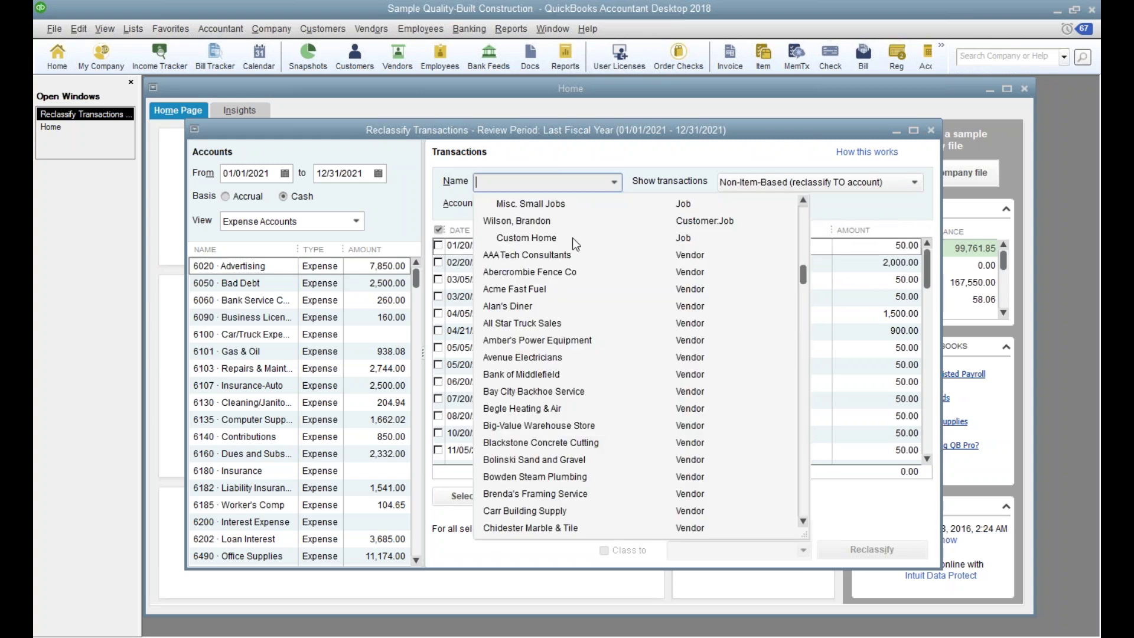
{"action": "key", "text": "Escape"}
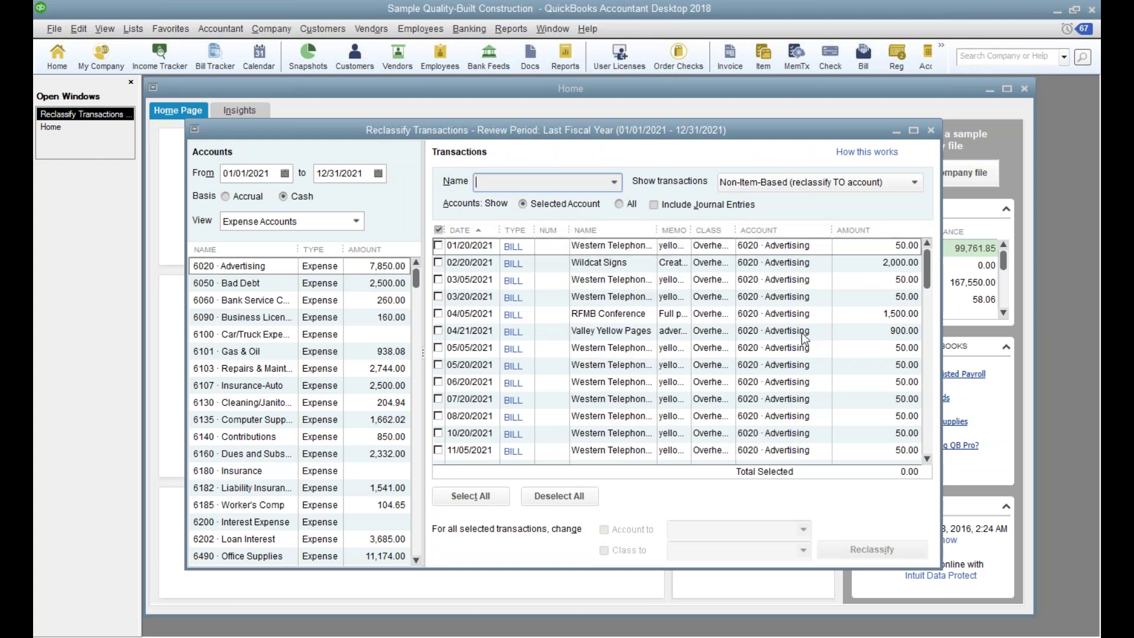
{"action": "left_click", "coordinate": [437, 245]}
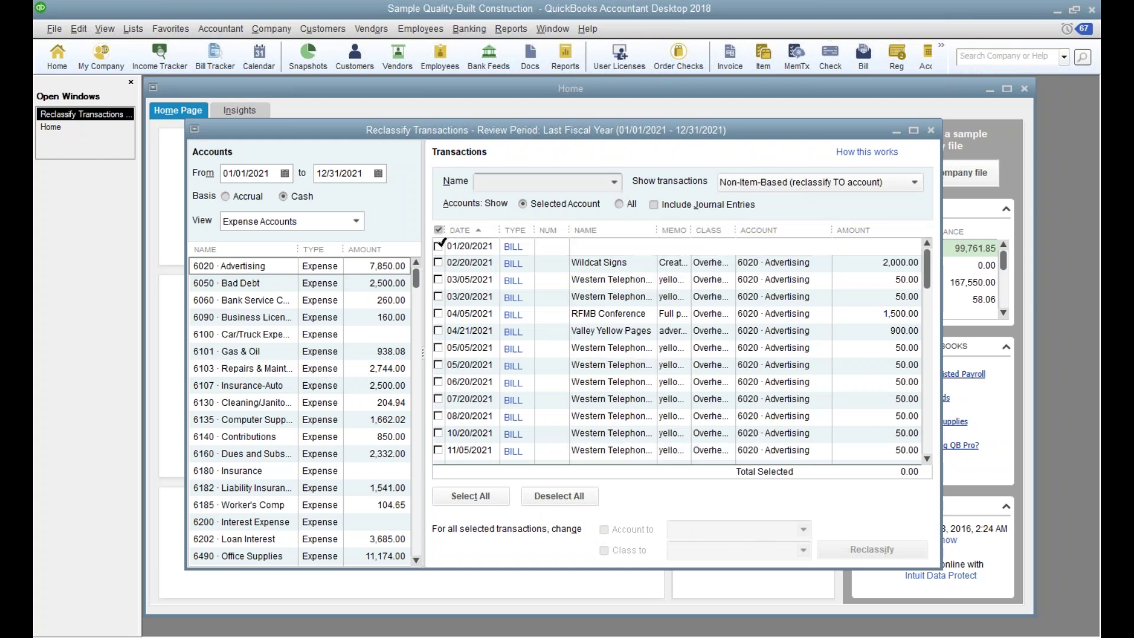
{"action": "left_click", "coordinate": [438, 263]}
{"action": "left_click", "coordinate": [438, 280]}
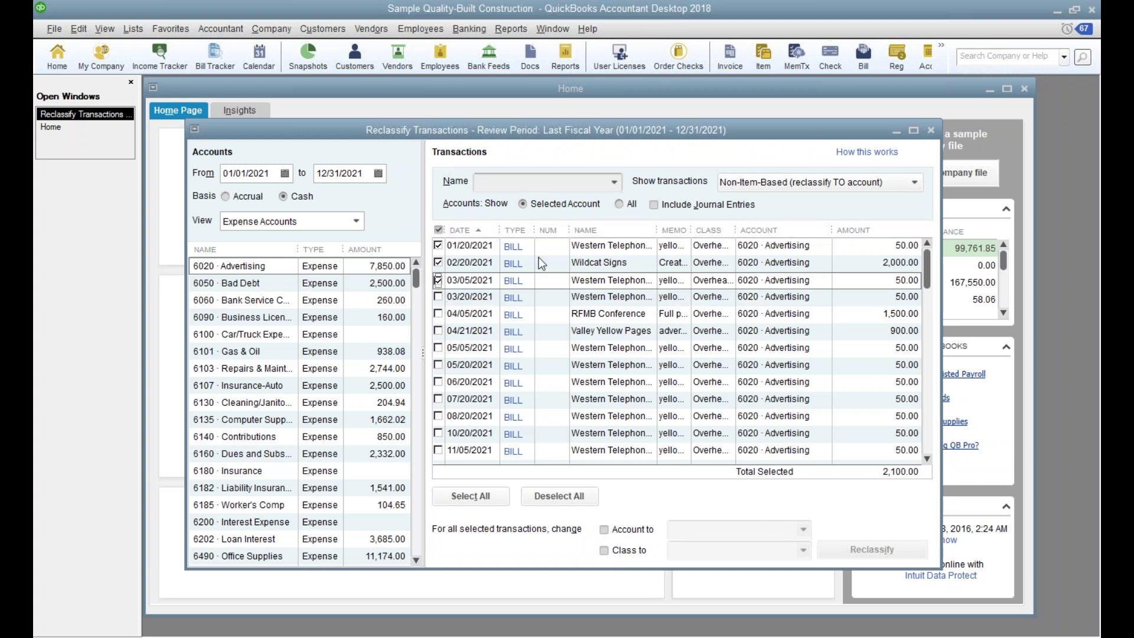
Step: Check which kinds of transactions can be shown for reclassifying, and close Reclassify Transactions without making changes
{"action": "left_click", "coordinate": [874, 182]}
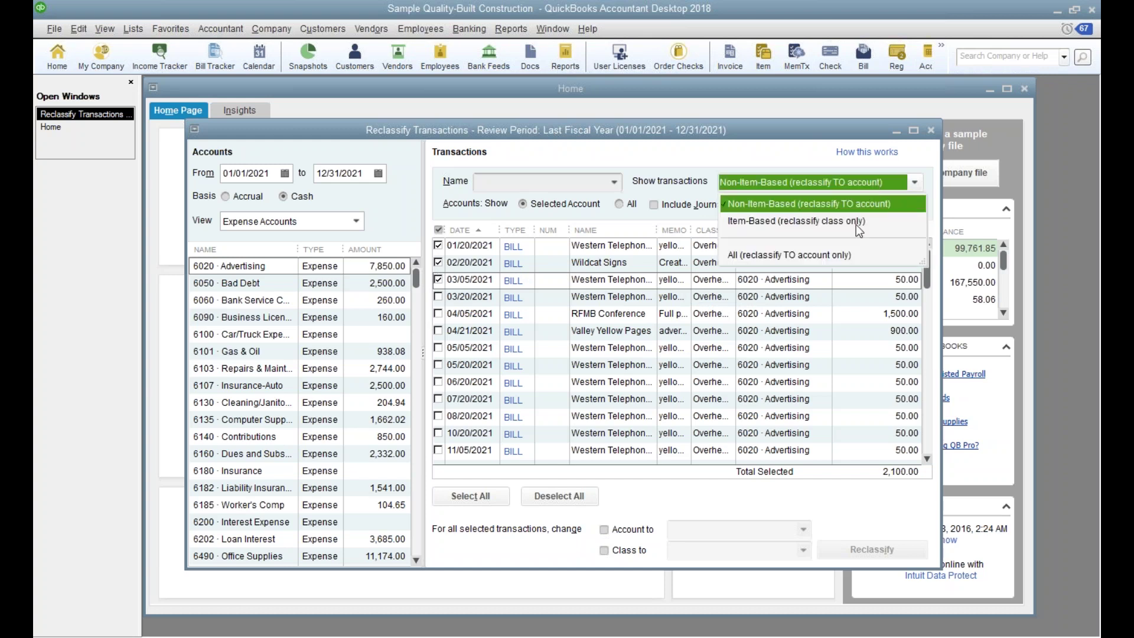
{"action": "left_click", "coordinate": [395, 226]}
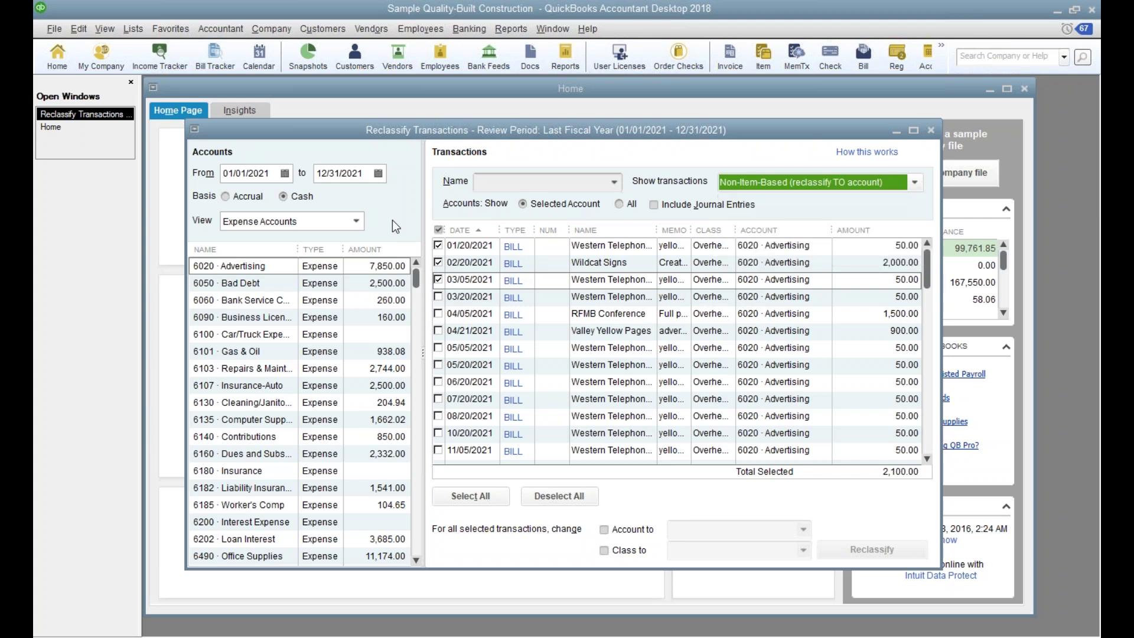
{"action": "left_click", "coordinate": [932, 130]}
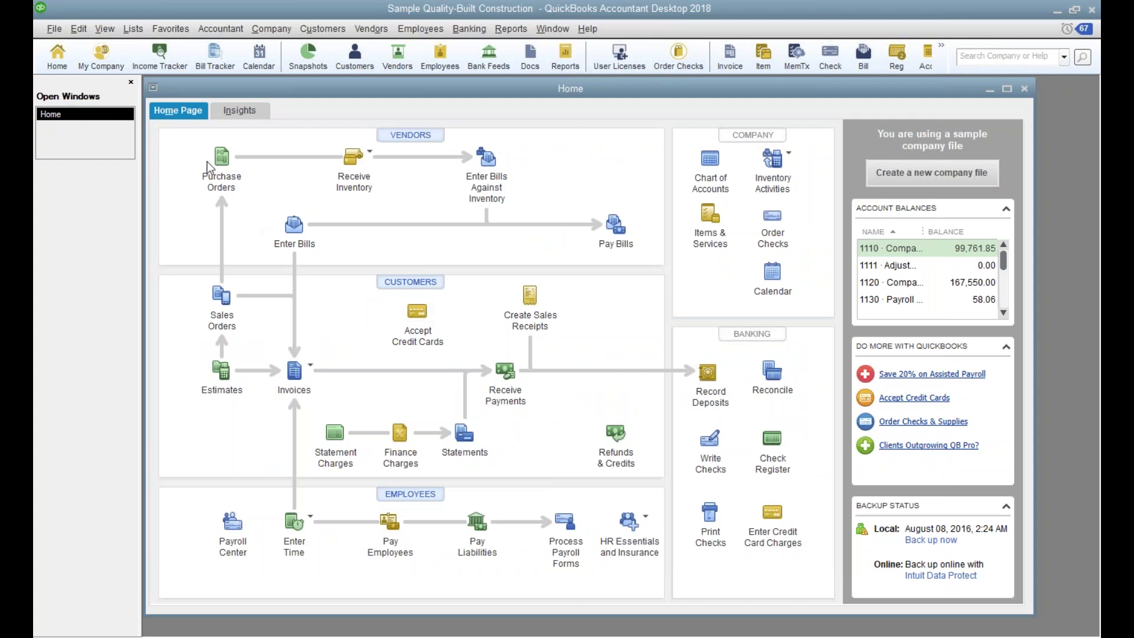
{"action": "left_click", "coordinate": [135, 29]}
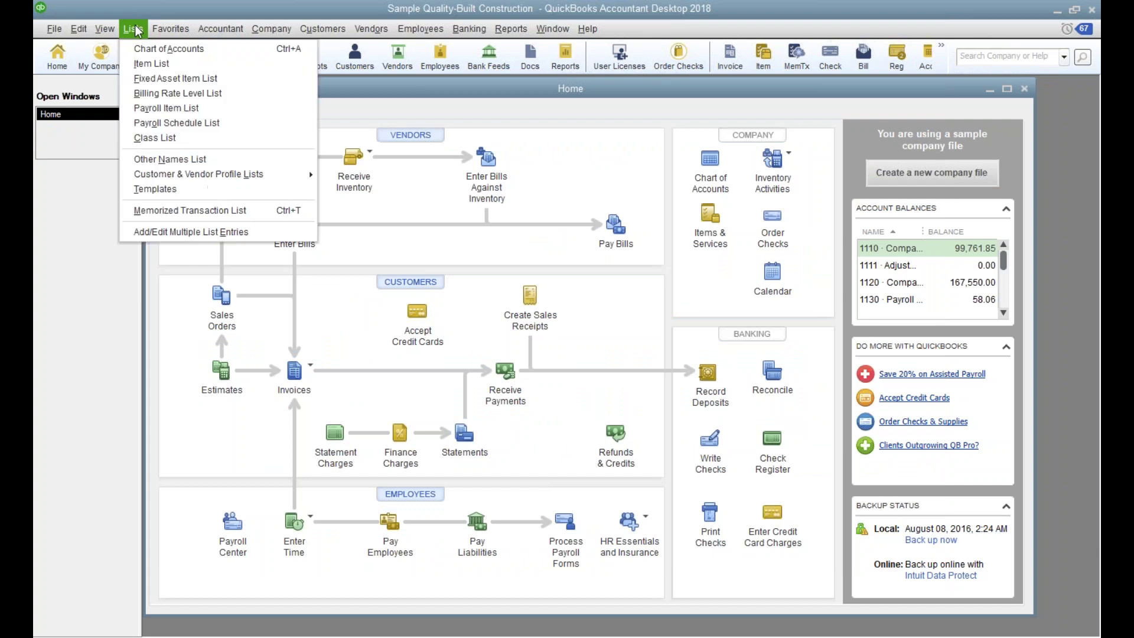
{"action": "mouse_move", "coordinate": [224, 39]}
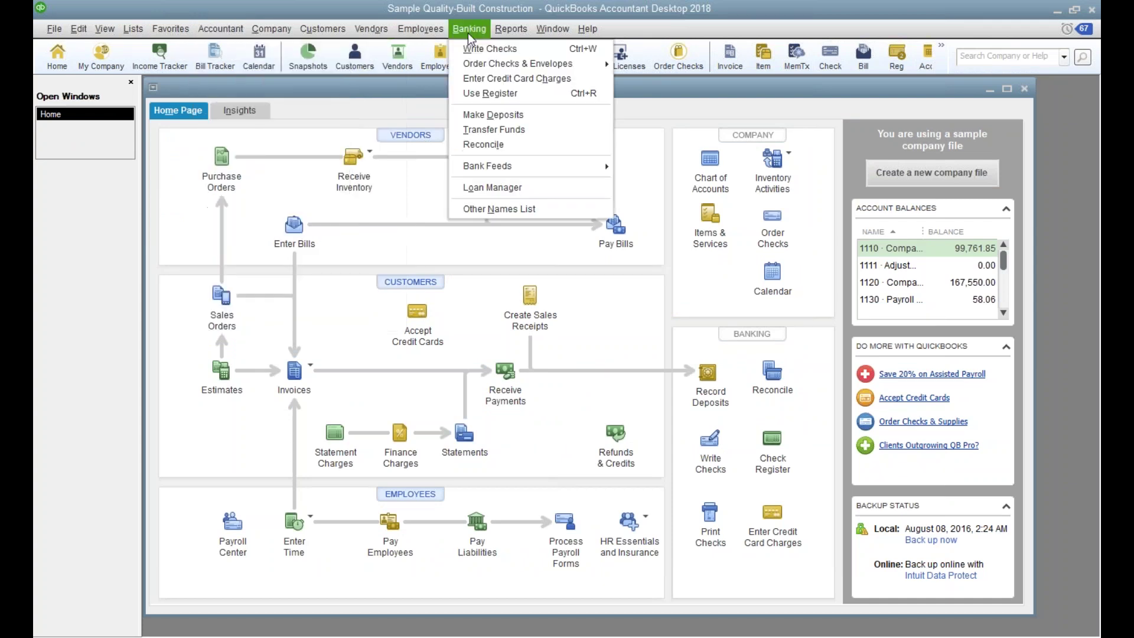
{"action": "mouse_move", "coordinate": [502, 31]}
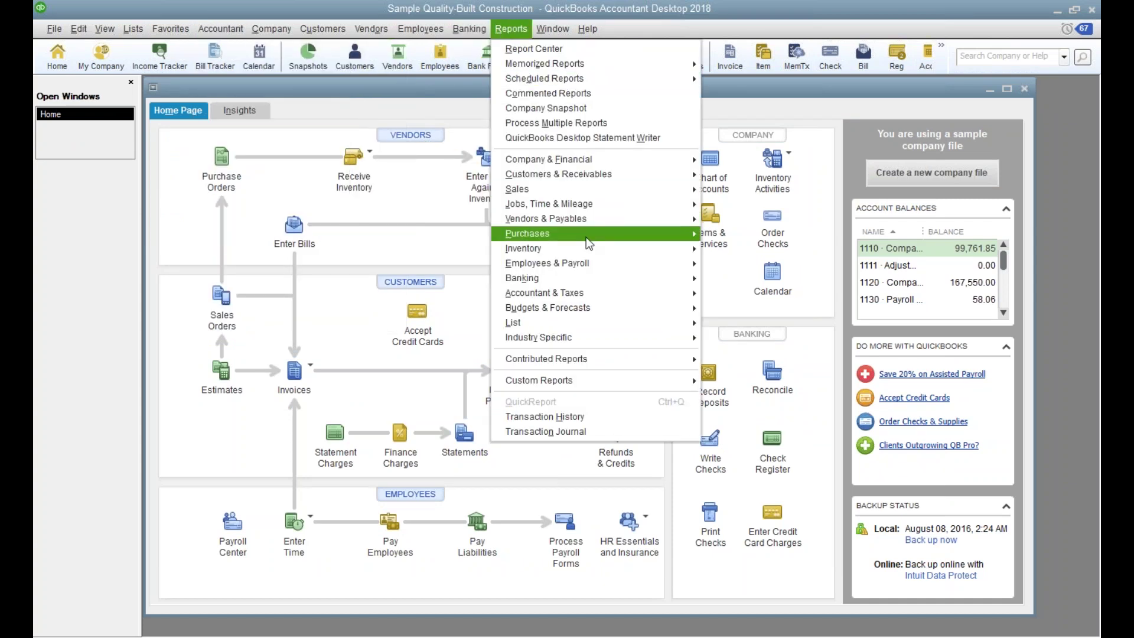
Step: Open the previously used sample_wholesale-distribution business.QBW company file and accept the sample file notice
{"action": "mouse_move", "coordinate": [591, 248]}
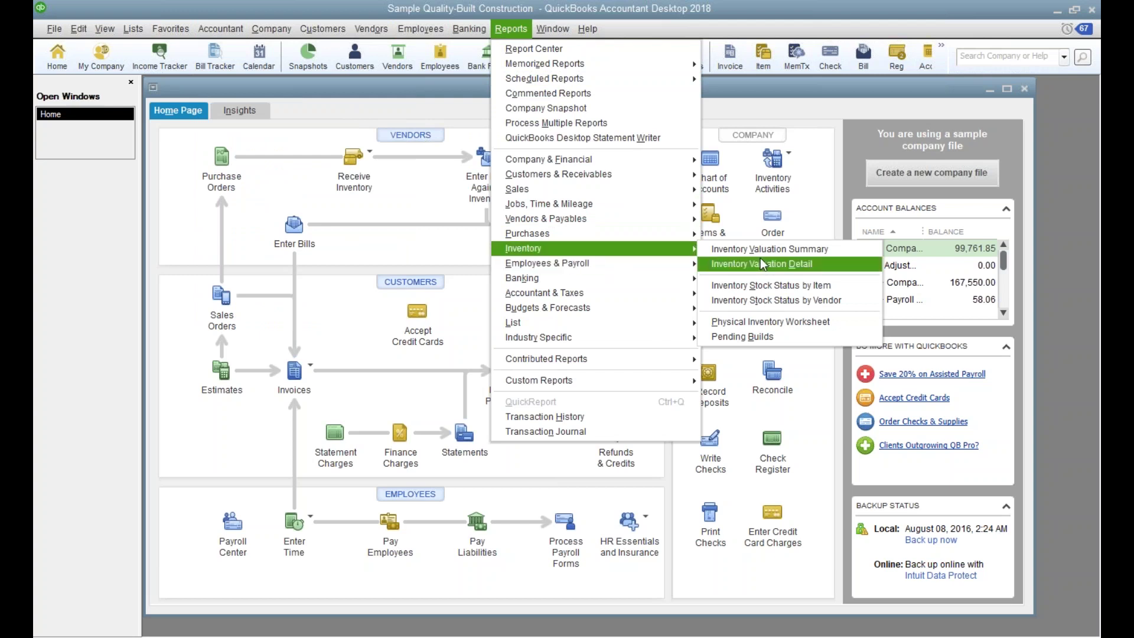
{"action": "left_click", "coordinate": [54, 30]}
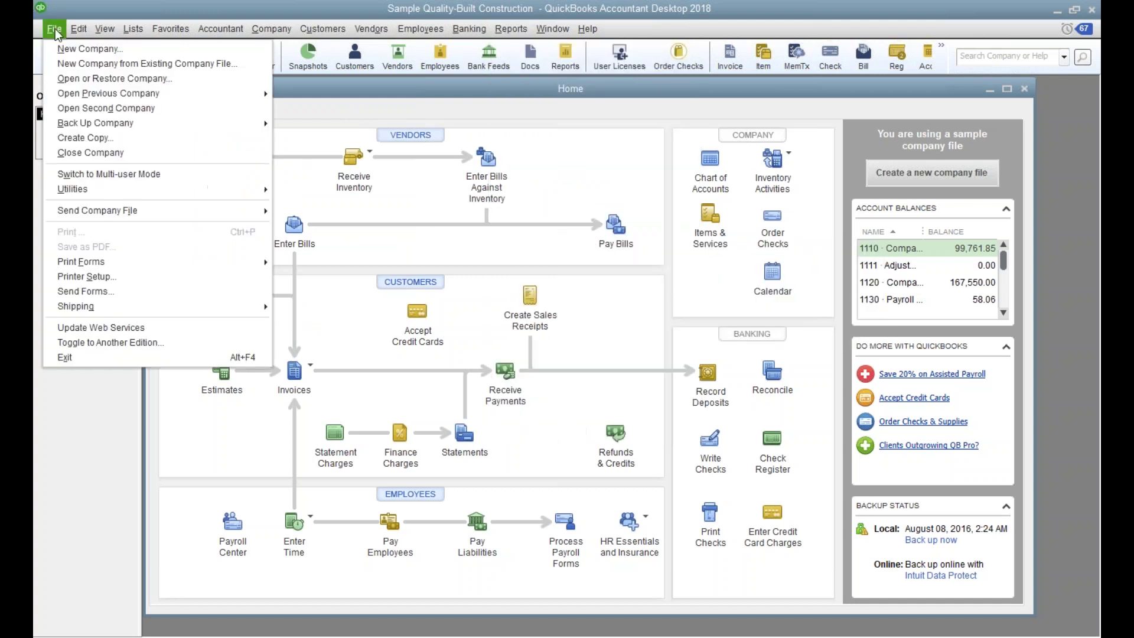
{"action": "mouse_move", "coordinate": [98, 94]}
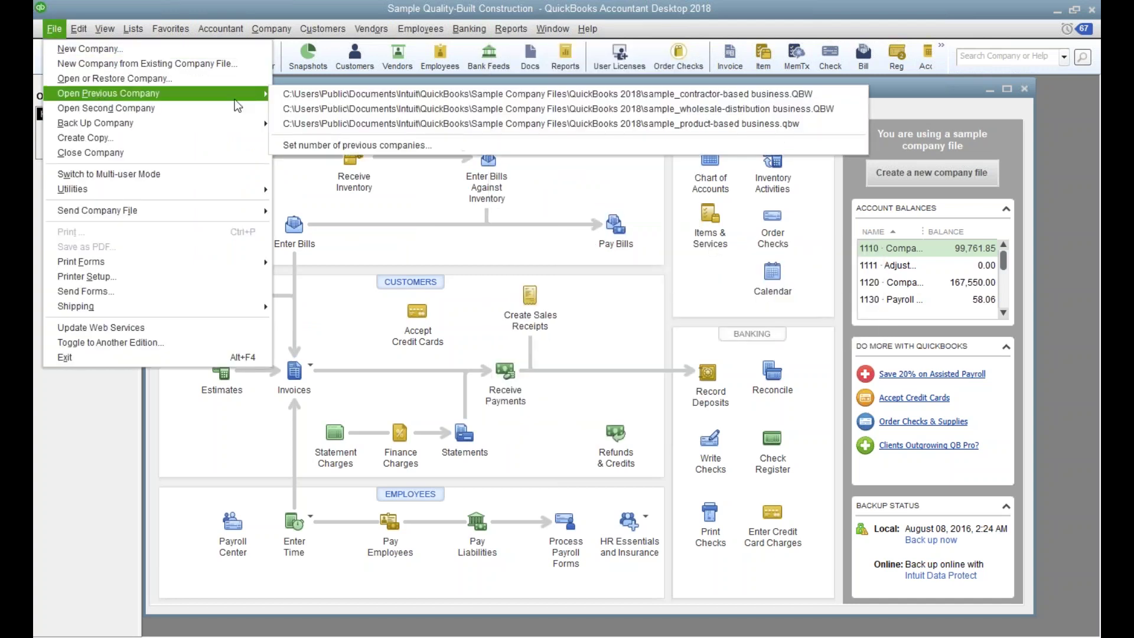
{"action": "left_click", "coordinate": [488, 108]}
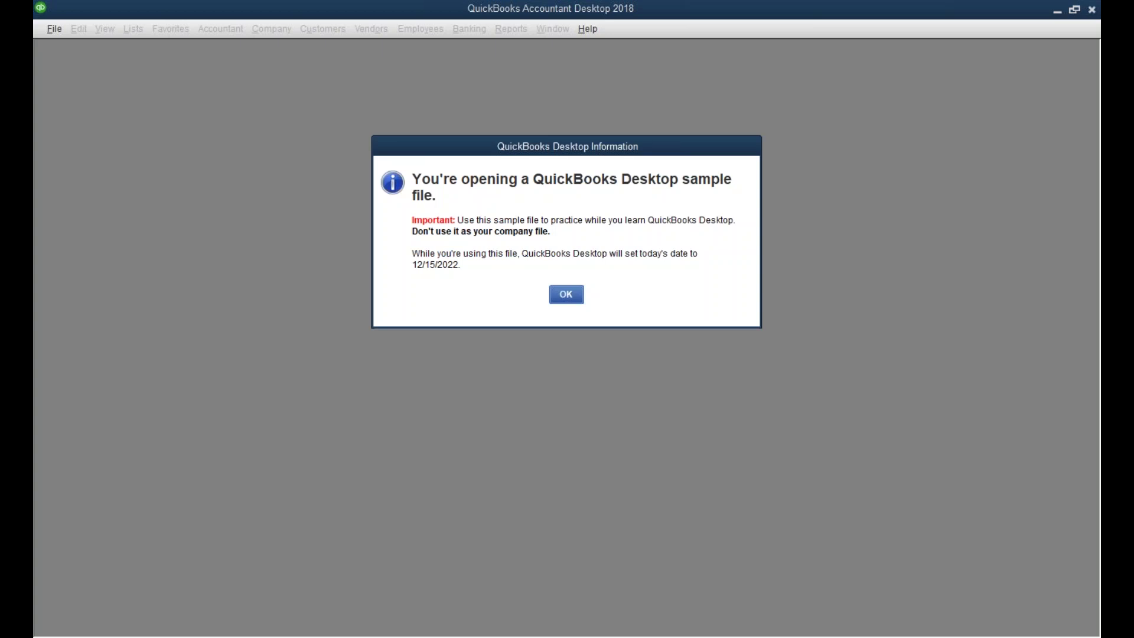
{"action": "left_click", "coordinate": [566, 295]}
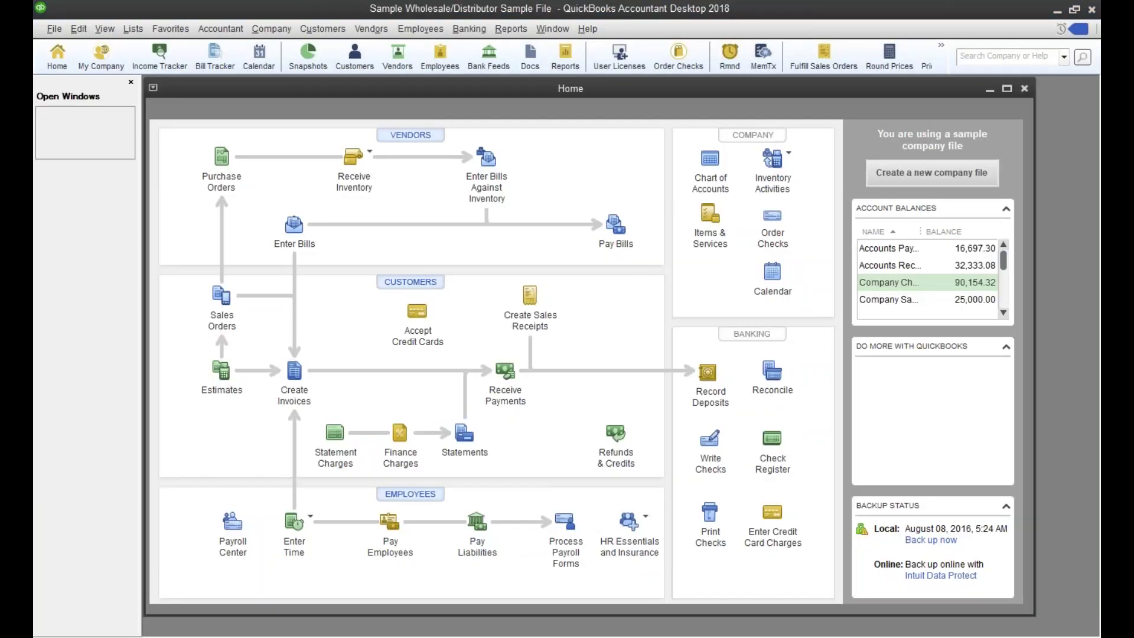
Step: Open the Inventory Valuation Summary report, review its available columns in the customization settings, and leave them without making changes
{"action": "left_click", "coordinate": [512, 29]}
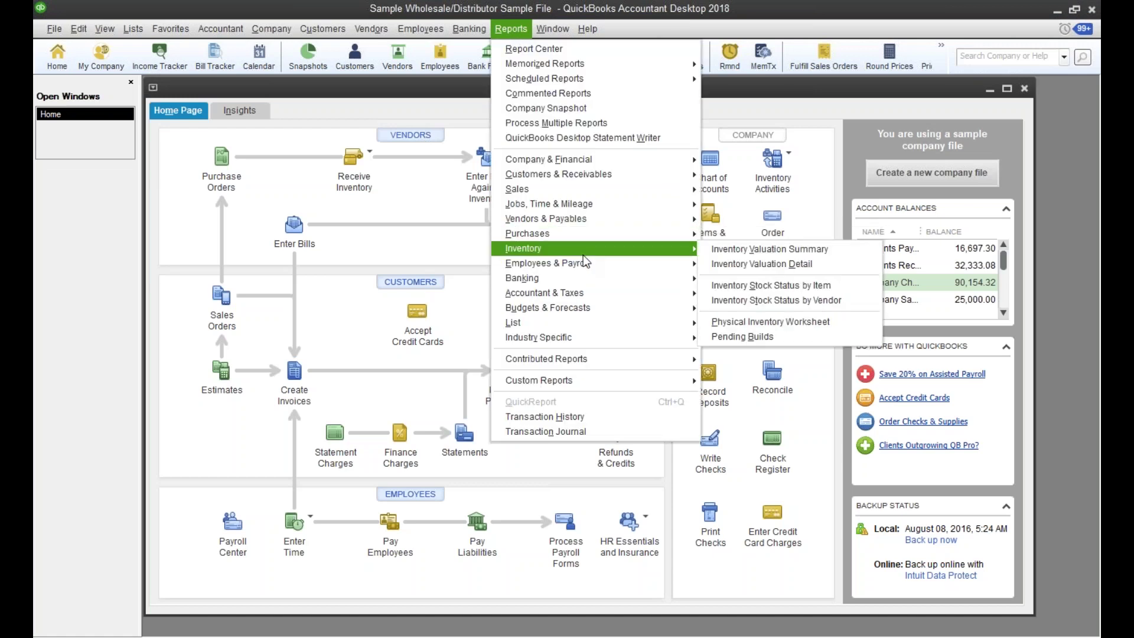
{"action": "left_click", "coordinate": [802, 250]}
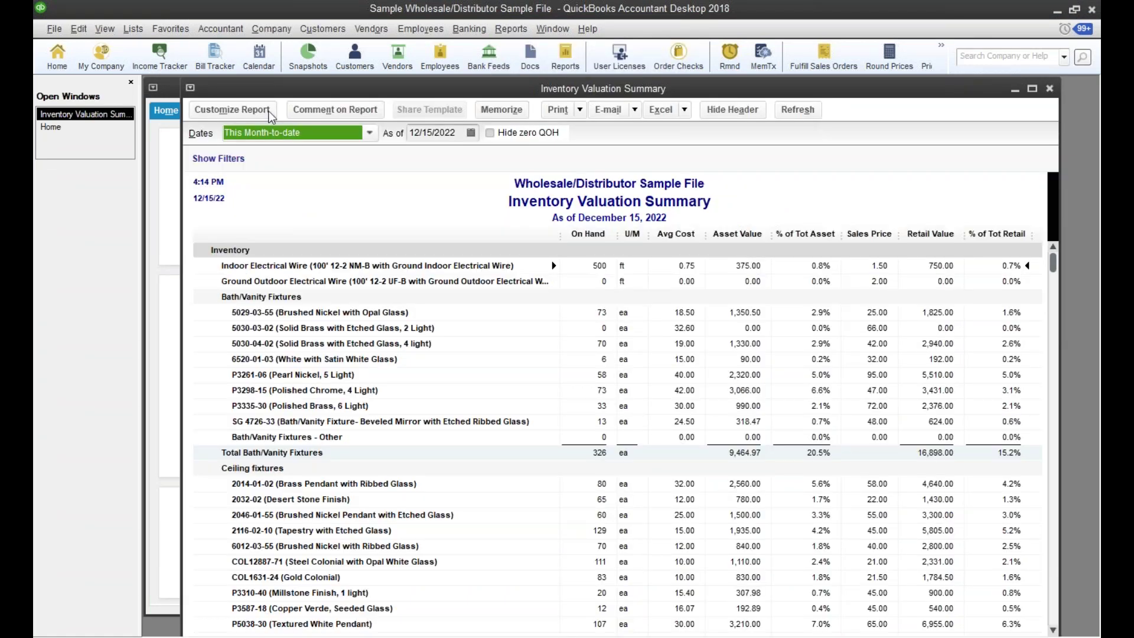
{"action": "left_click", "coordinate": [268, 112]}
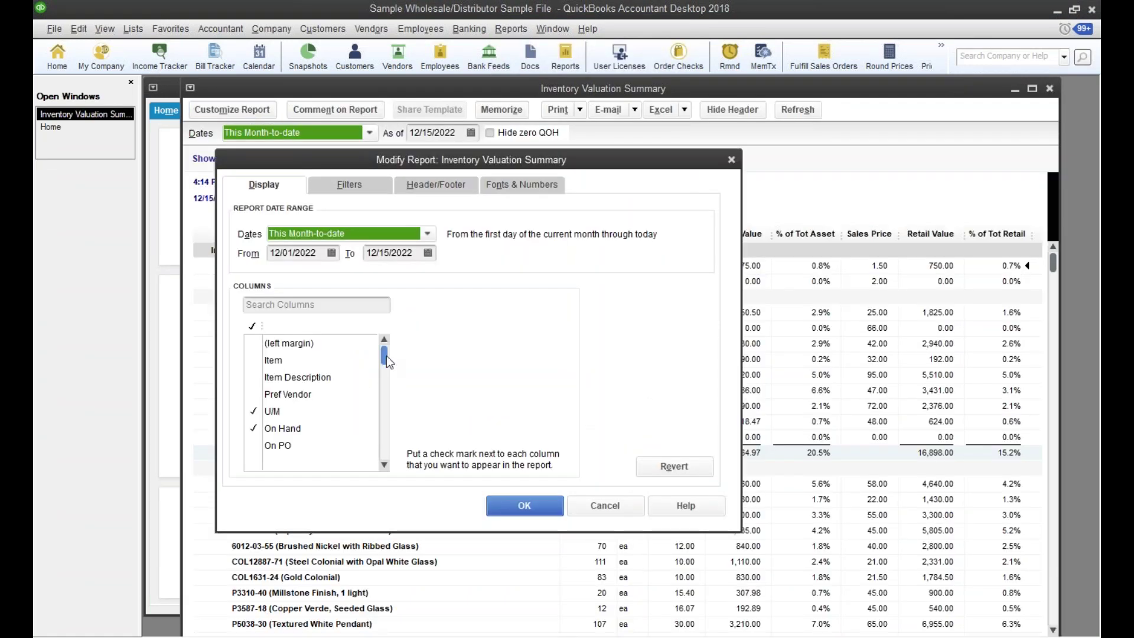
{"action": "mouse_move", "coordinate": [382, 365]}
{"action": "left_mouse_down"}
{"action": "mouse_move", "coordinate": [402, 463]}
{"action": "mouse_move", "coordinate": [394, 346]}
{"action": "left_mouse_up"}
{"action": "left_click", "coordinate": [618, 505]}
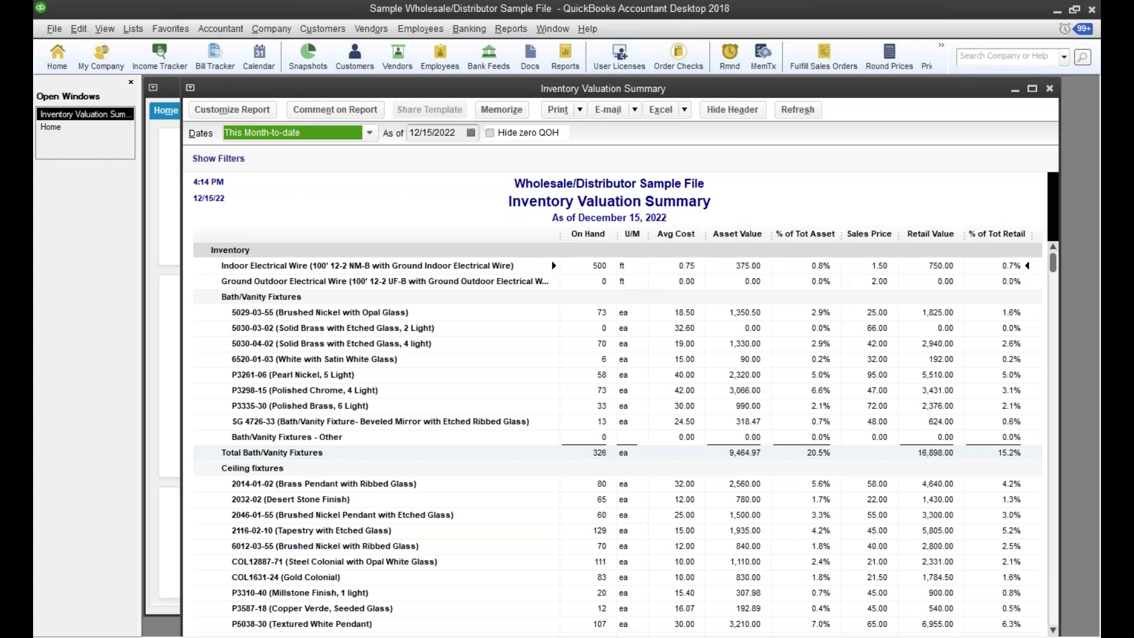
Step: Check which other inventory reports are offered, including stock status by item and vendor, and close the Inventory Valuation Summary
{"action": "left_click", "coordinate": [520, 31]}
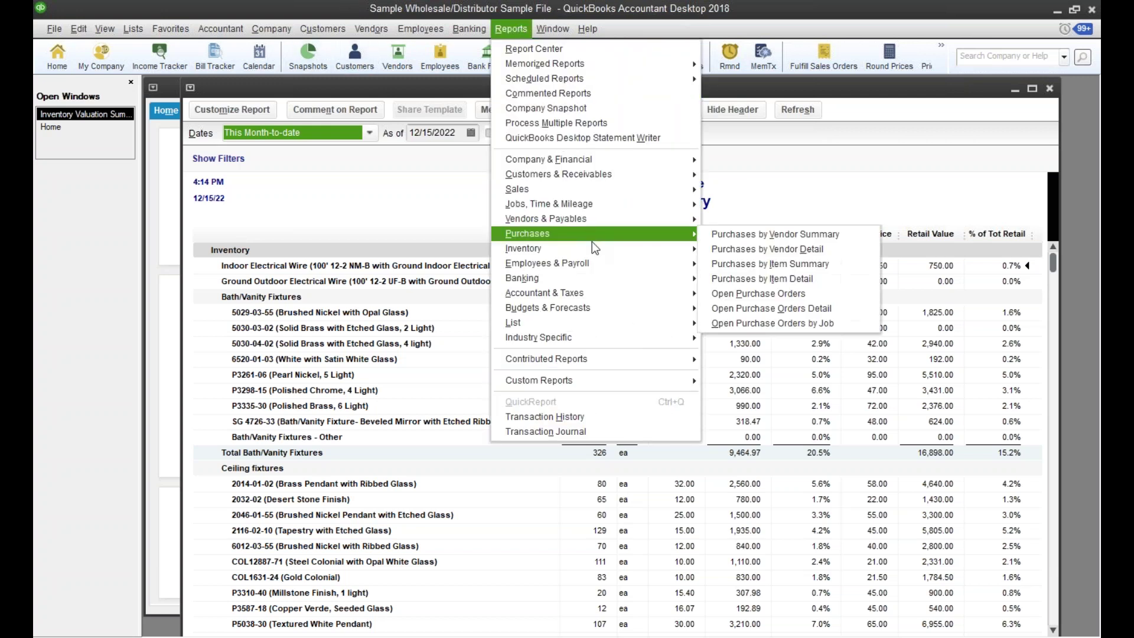
{"action": "mouse_move", "coordinate": [598, 252]}
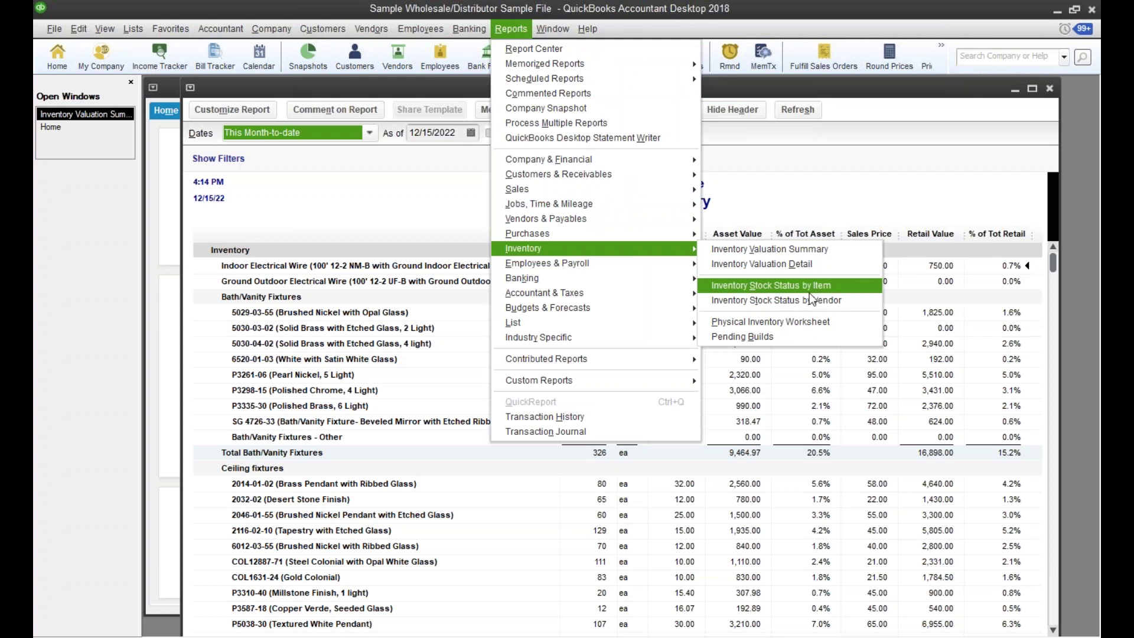
{"action": "left_click", "coordinate": [798, 199]}
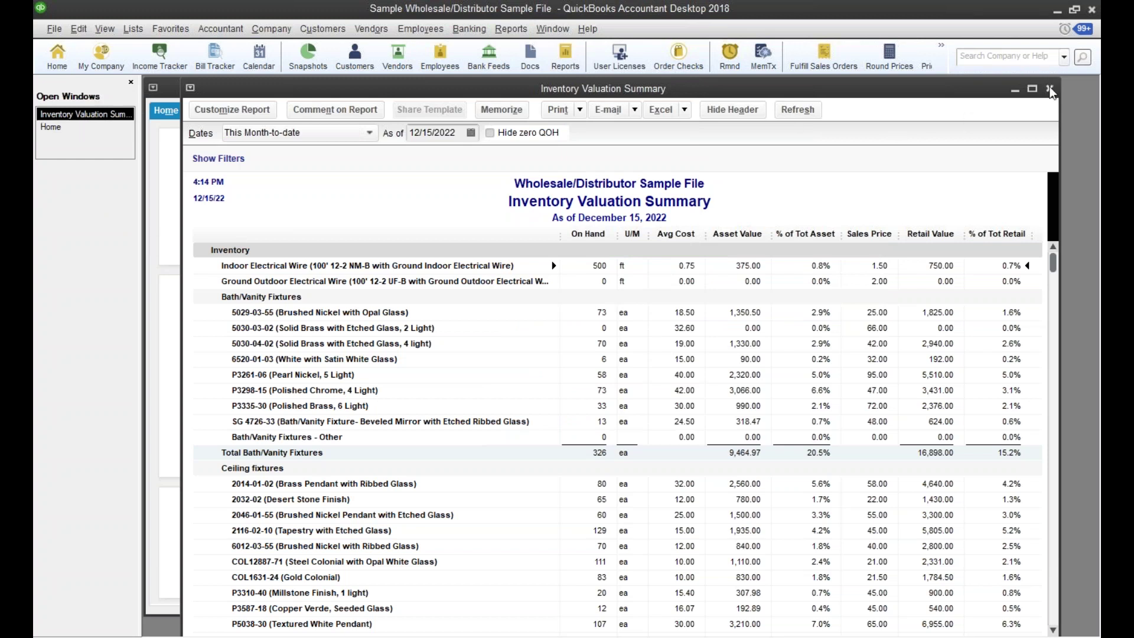
{"action": "left_click", "coordinate": [1049, 89]}
Step: Create a 2023 forecast with no additional criteria from the previous year's actual data, and cancel out of the Set Up Forecast window
{"action": "left_click", "coordinate": [284, 31]}
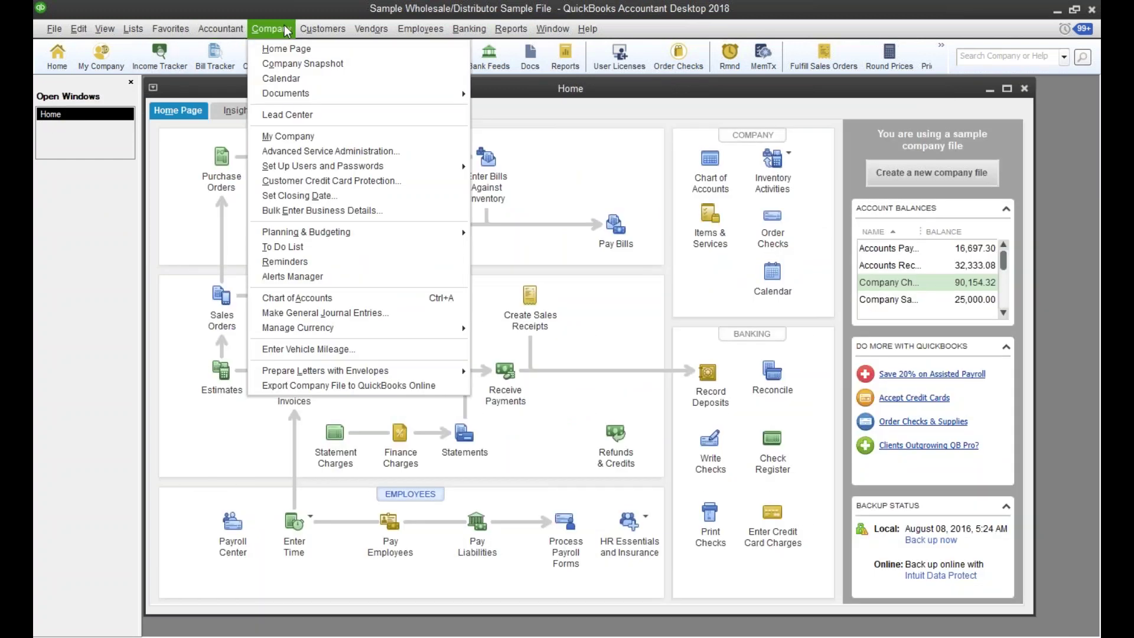
{"action": "mouse_move", "coordinate": [331, 237]}
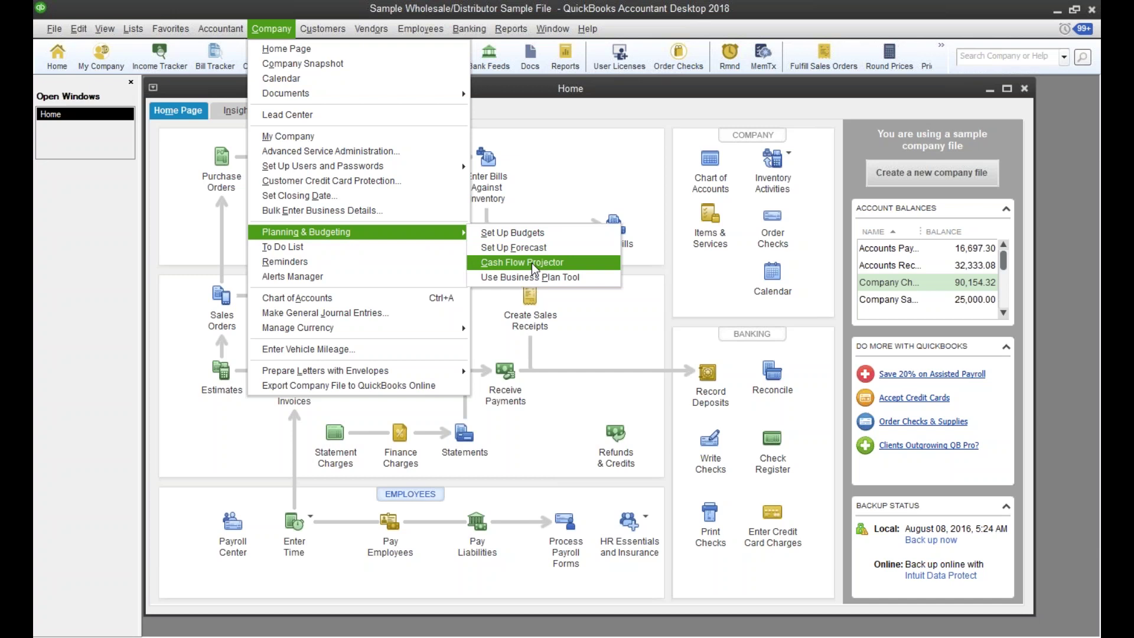
{"action": "left_click", "coordinate": [540, 250]}
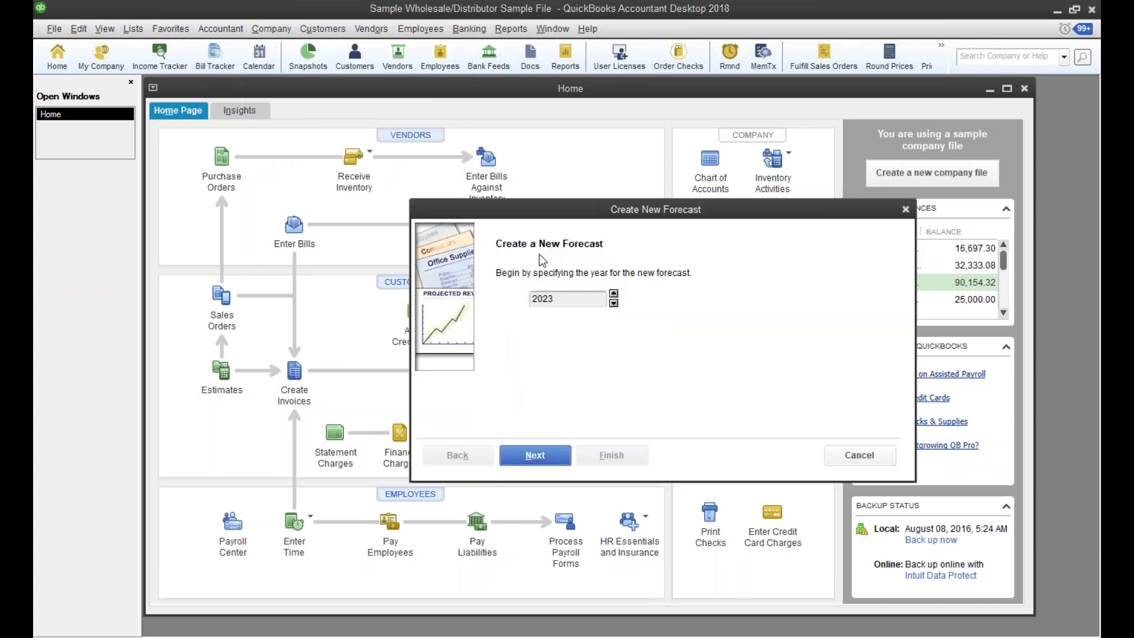
{"action": "left_click", "coordinate": [533, 455]}
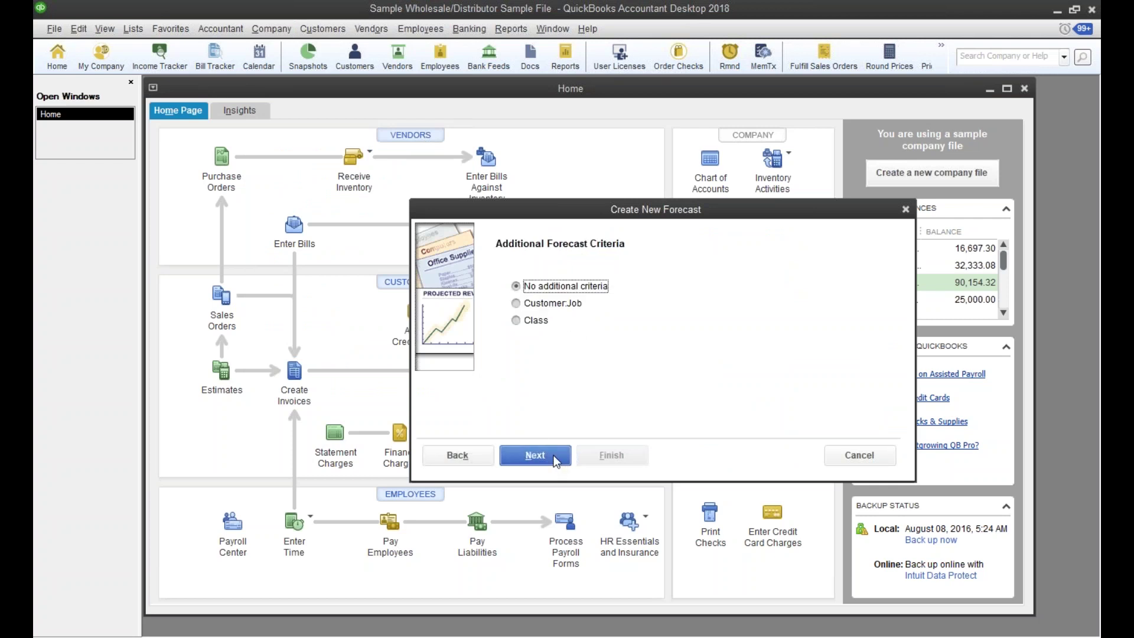
{"action": "left_click", "coordinate": [555, 460]}
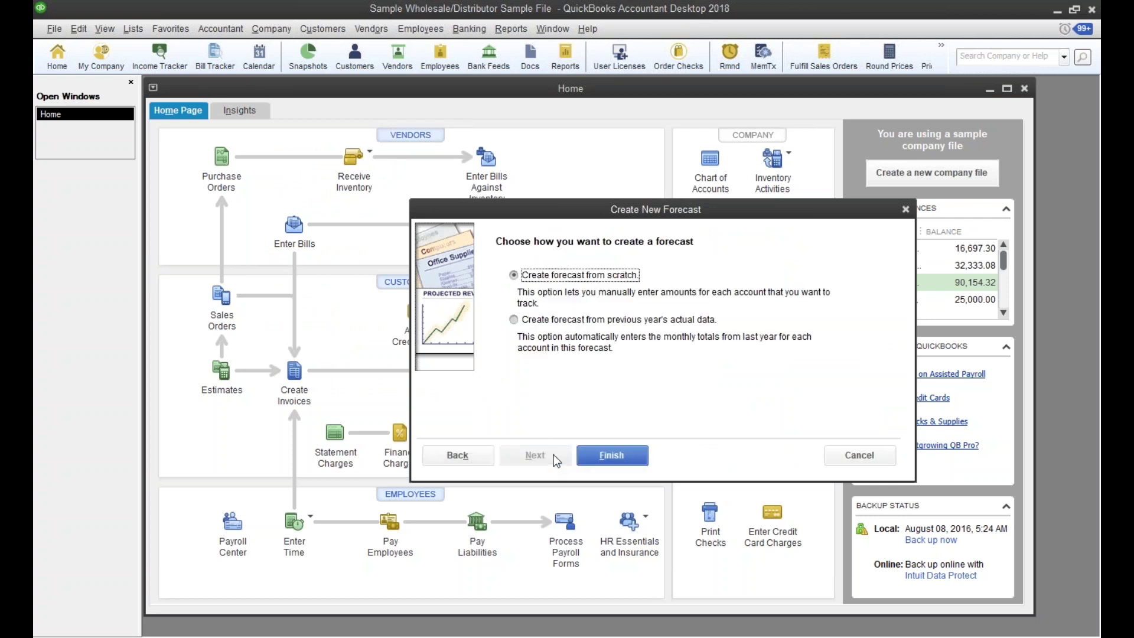
{"action": "left_click", "coordinate": [548, 319]}
{"action": "left_click", "coordinate": [605, 455]}
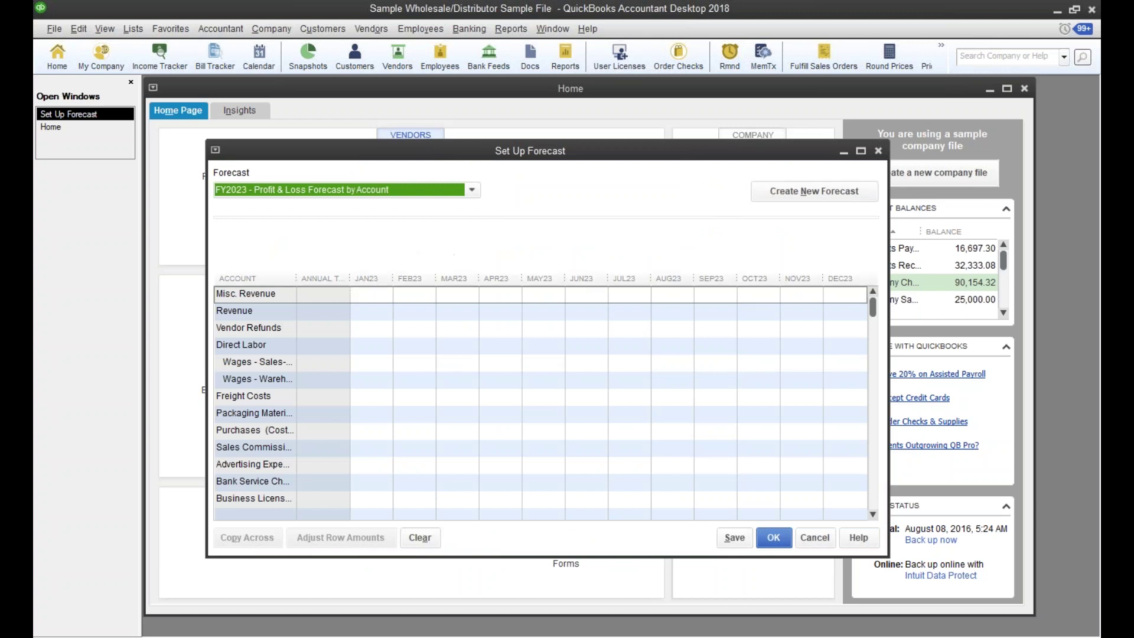
{"action": "left_click", "coordinate": [813, 537]}
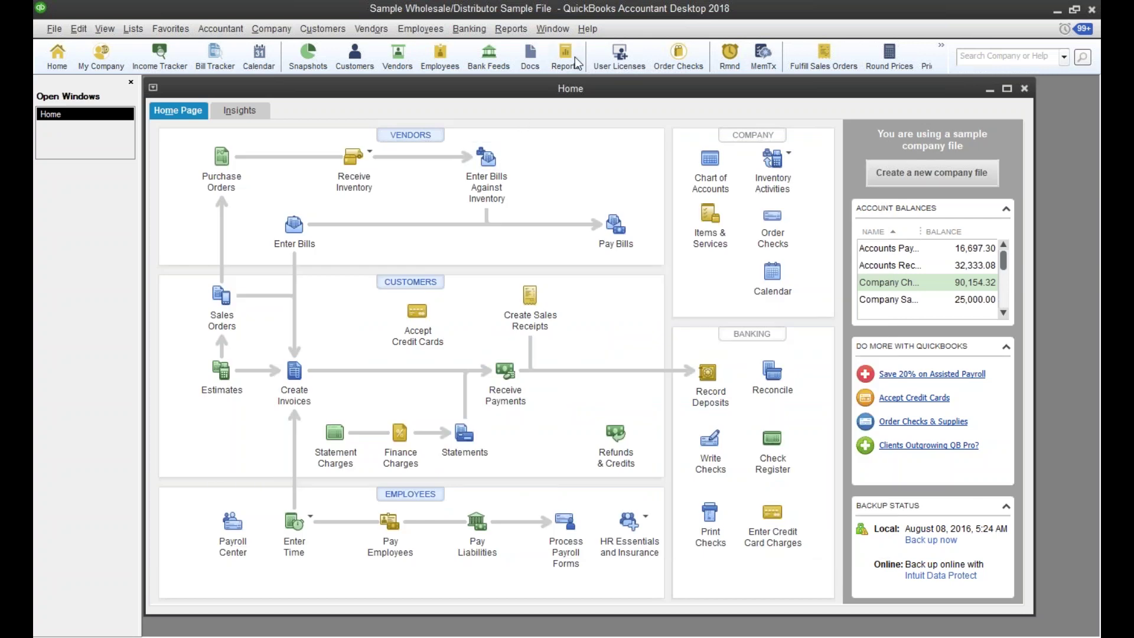
Step: Review the available Company & Financial and Budgets & Forecasts reports without opening any
{"action": "left_click", "coordinate": [512, 30]}
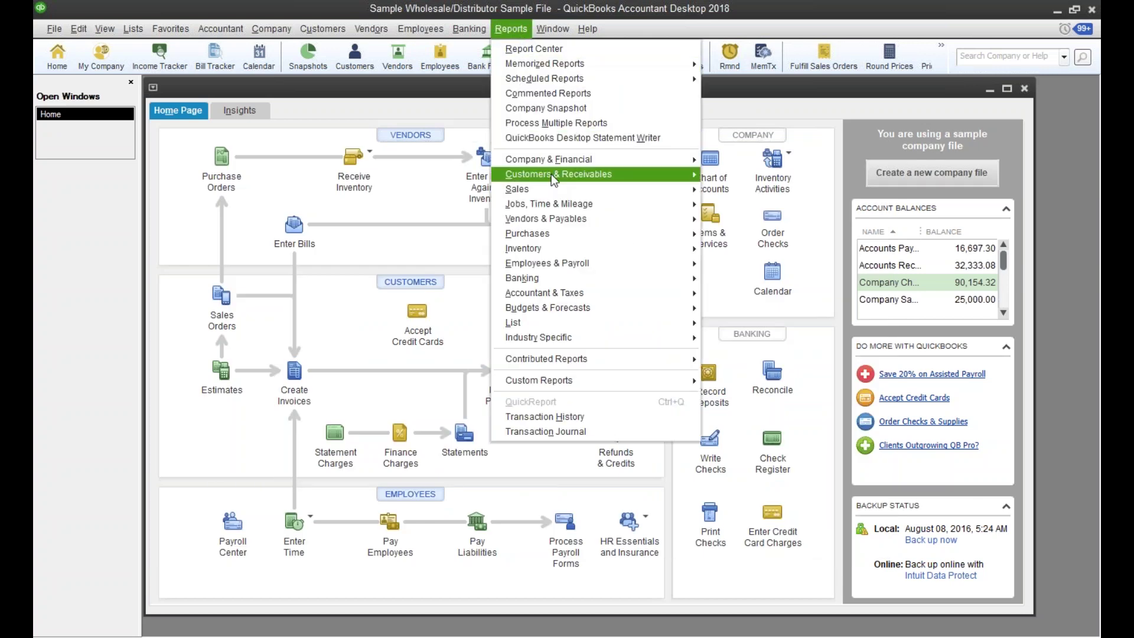
{"action": "mouse_move", "coordinate": [561, 157]}
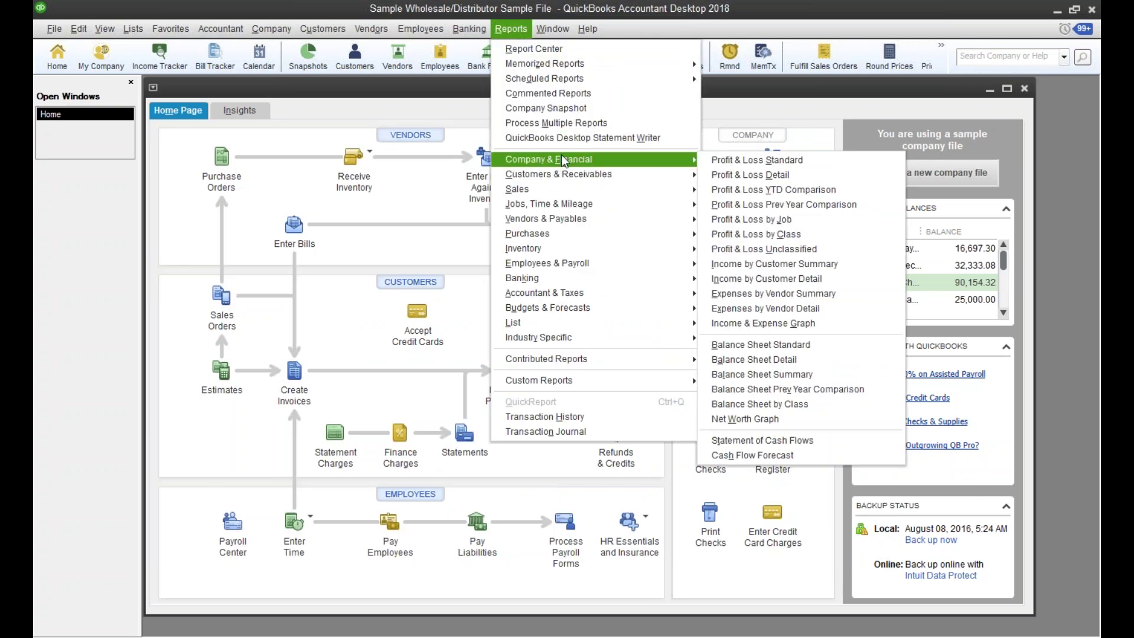
{"action": "mouse_move", "coordinate": [590, 306]}
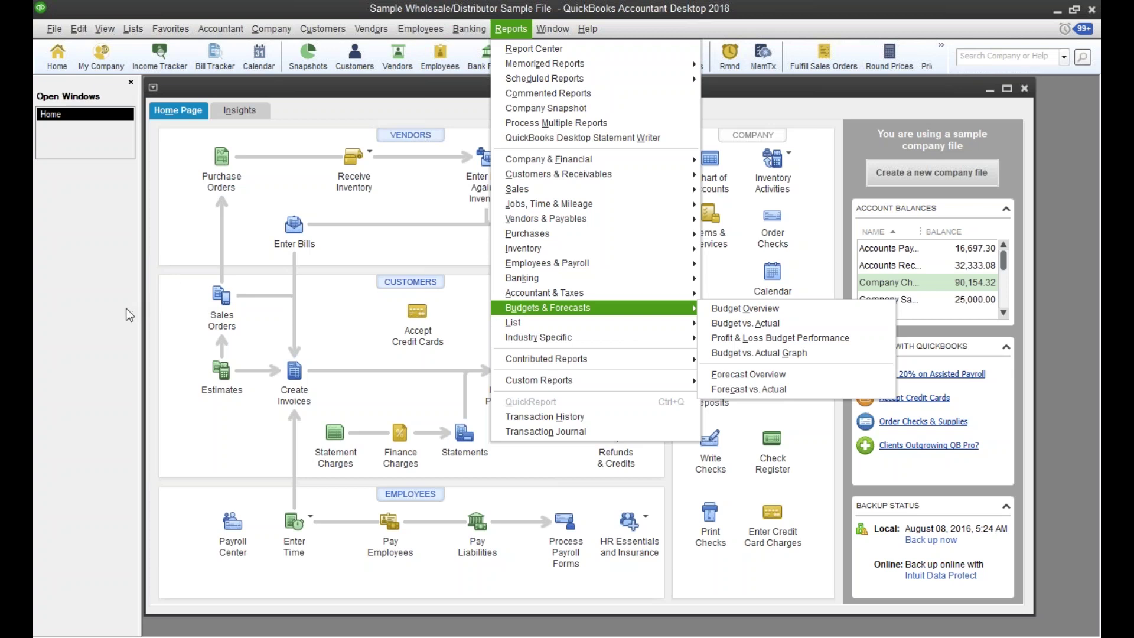
{"action": "key", "text": "Escape"}
{"action": "key", "text": "Escape"}
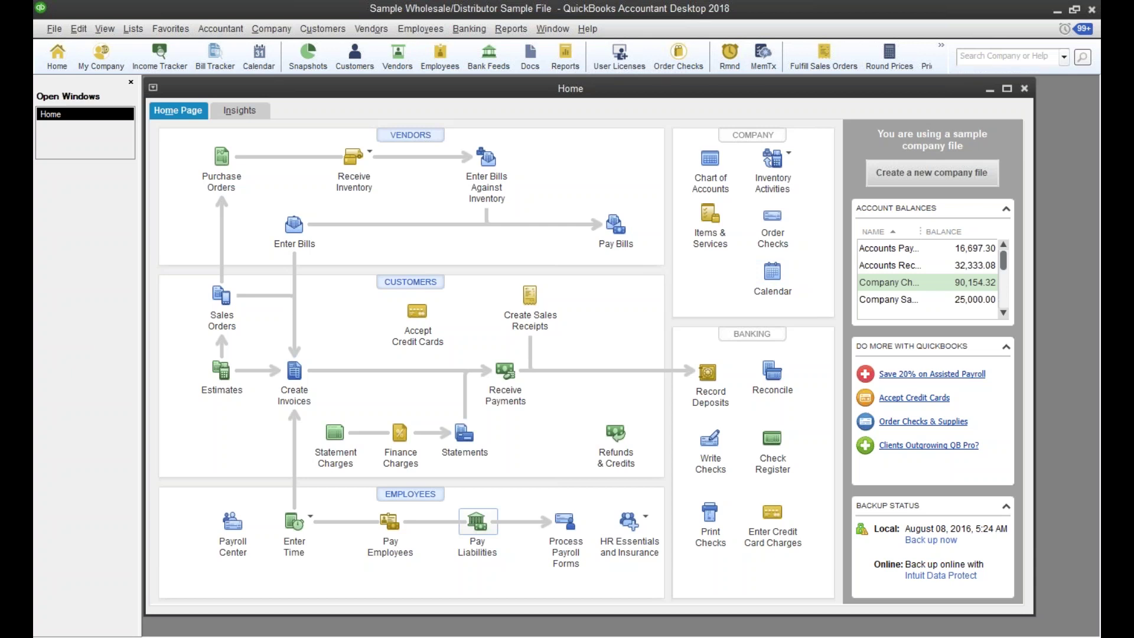
Step: Switch to the PowerPoint slide show and advance to the QuickBooks Pro Premier Comparison slide
{"action": "mouse_move", "coordinate": [624, 634]}
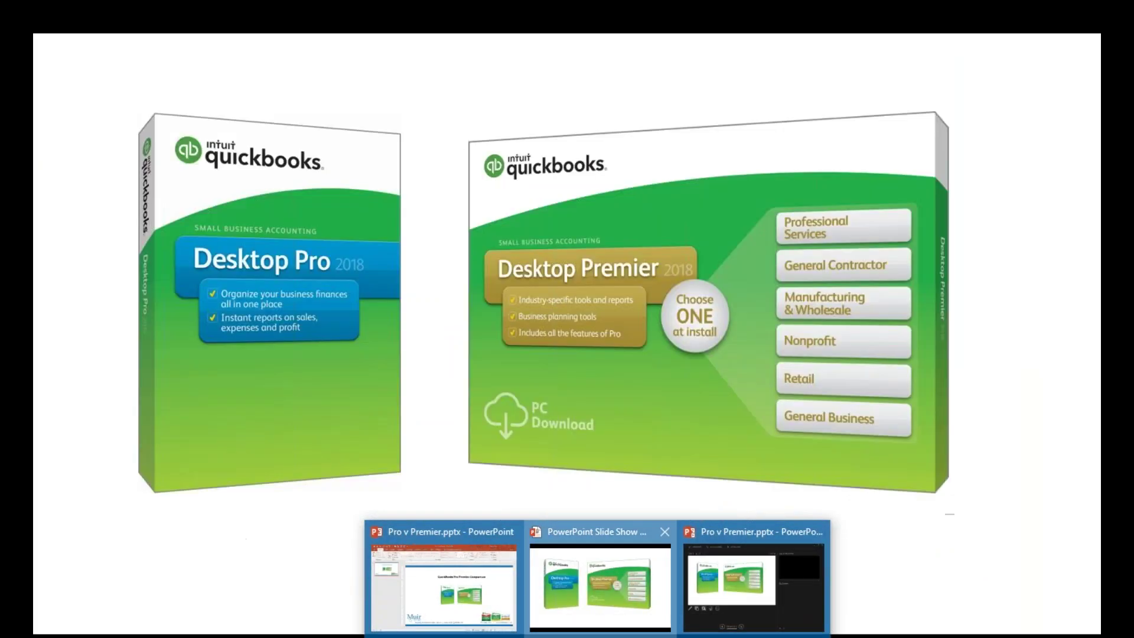
{"action": "left_click", "coordinate": [552, 538]}
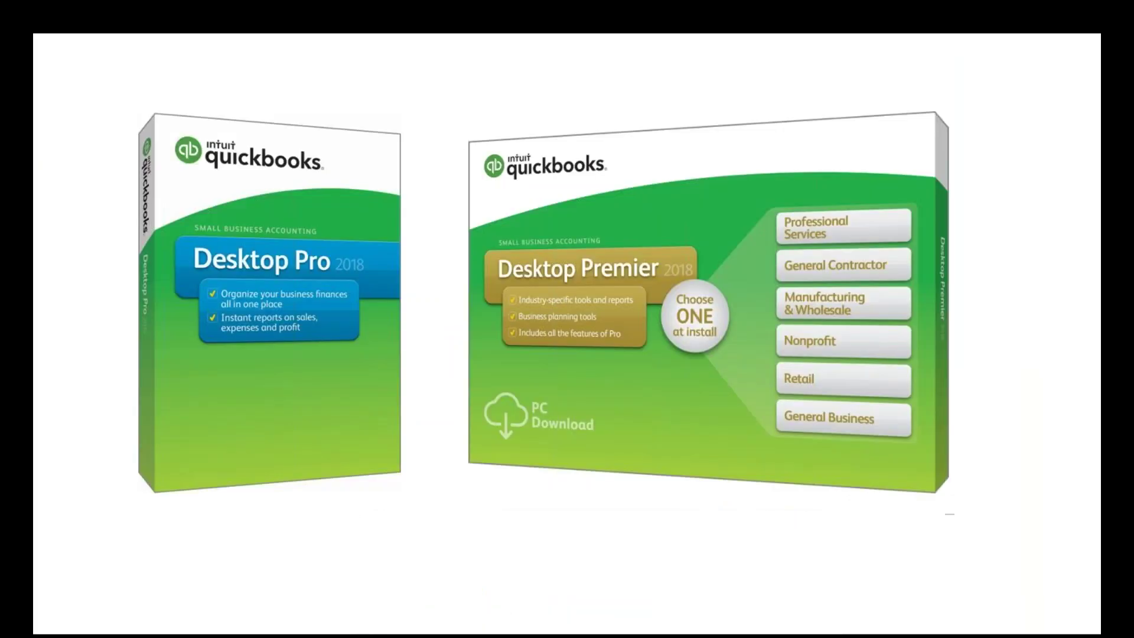
{"action": "left_click", "coordinate": [986, 450]}
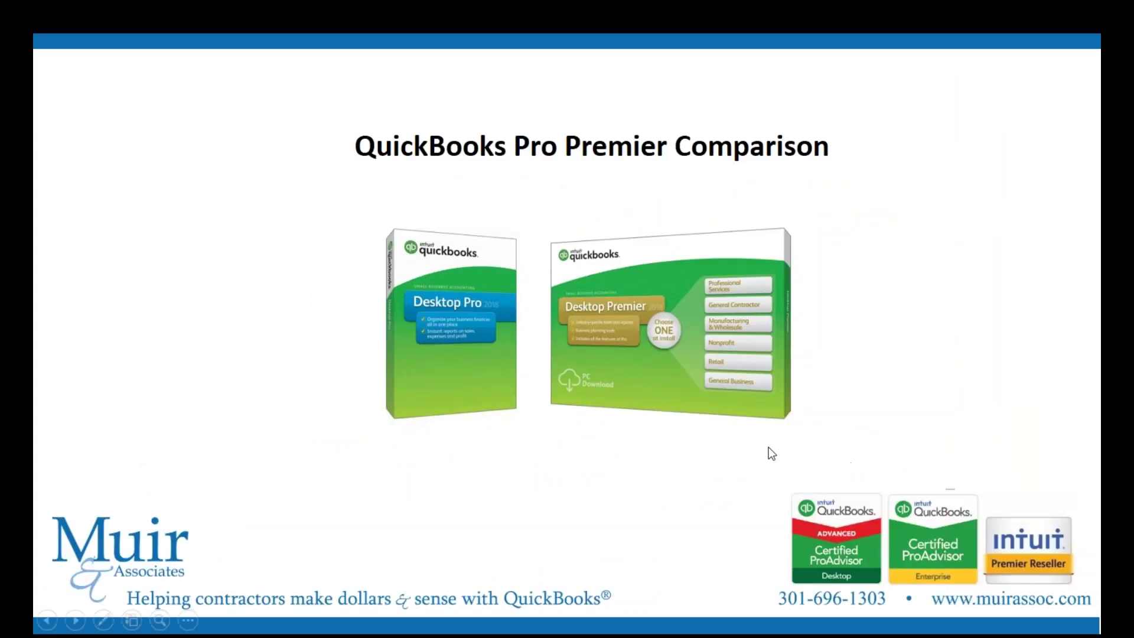